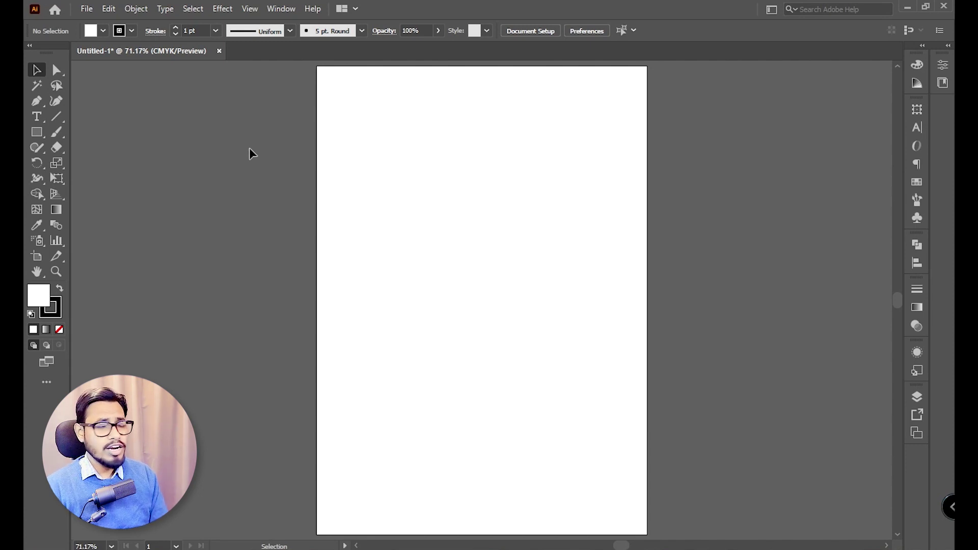
Step: Draw a thin horizontal rounded rectangle with fully rounded ends in the upper part of the artboard
click(35, 133)
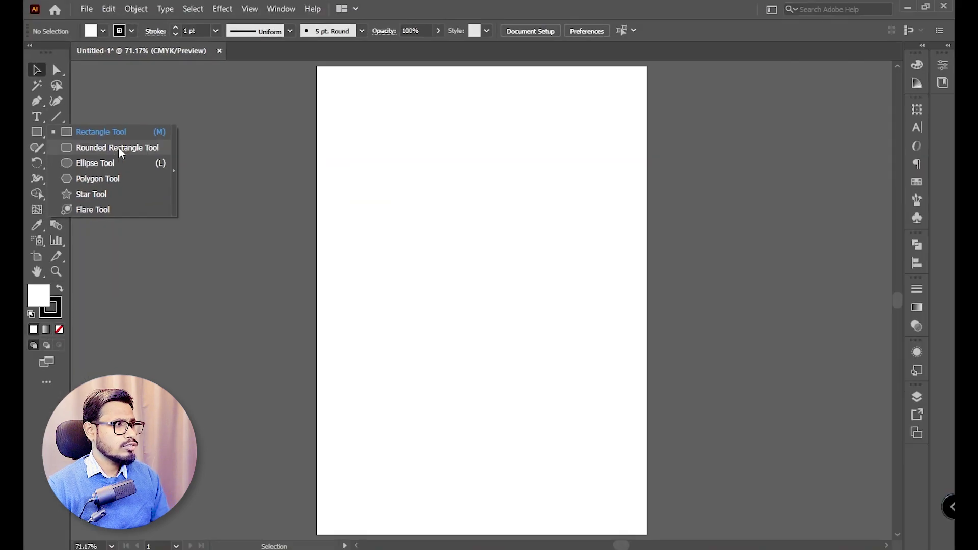
click(215, 148)
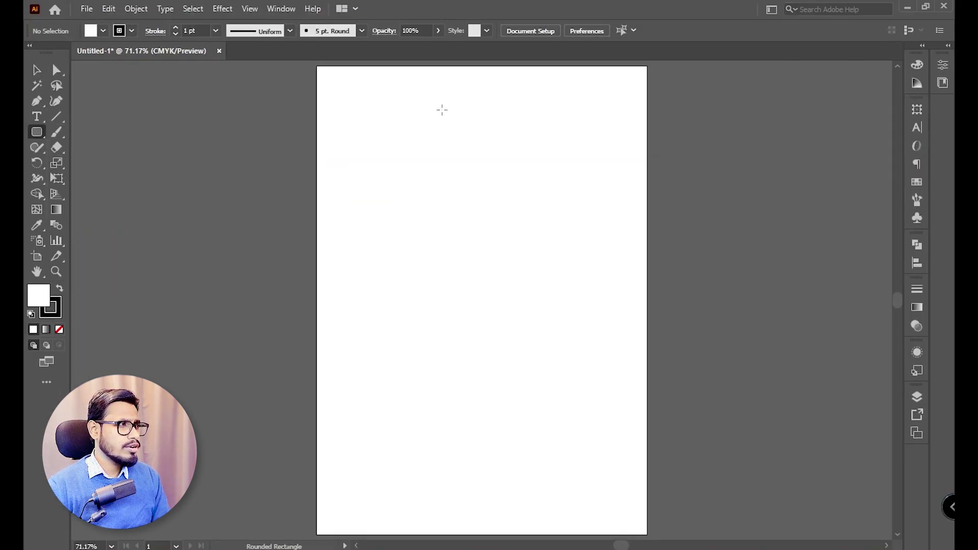
key(ctrl+1)
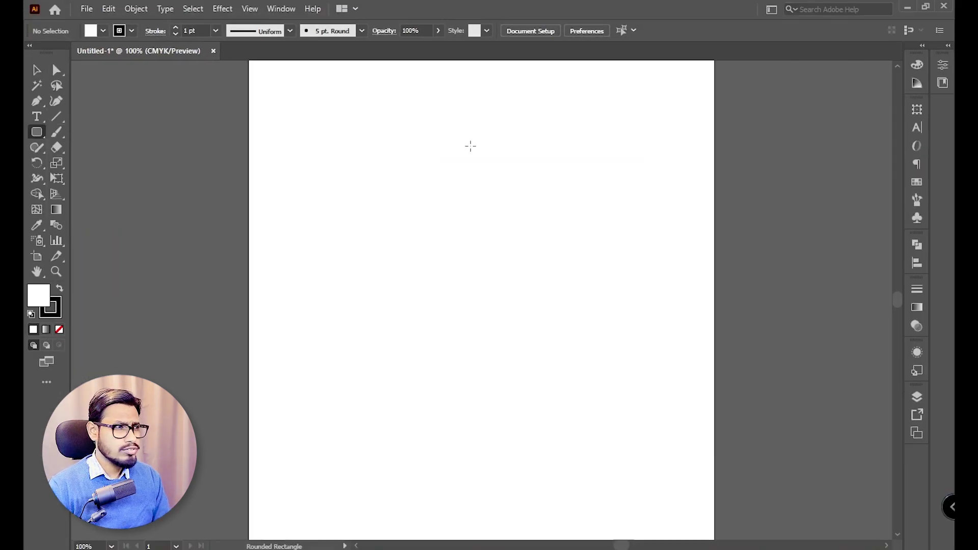
drag(428, 118, 565, 224)
click(36, 70)
click(491, 155)
Step: Draw a roughly square rectangle directly beneath the rounded bar, slightly narrower than the bar
key(z)
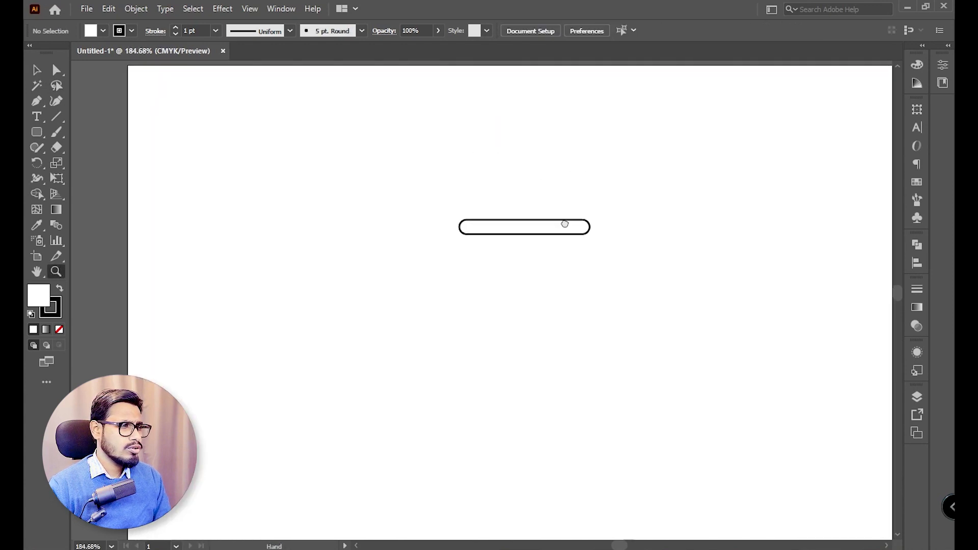
drag(37, 132, 93, 130)
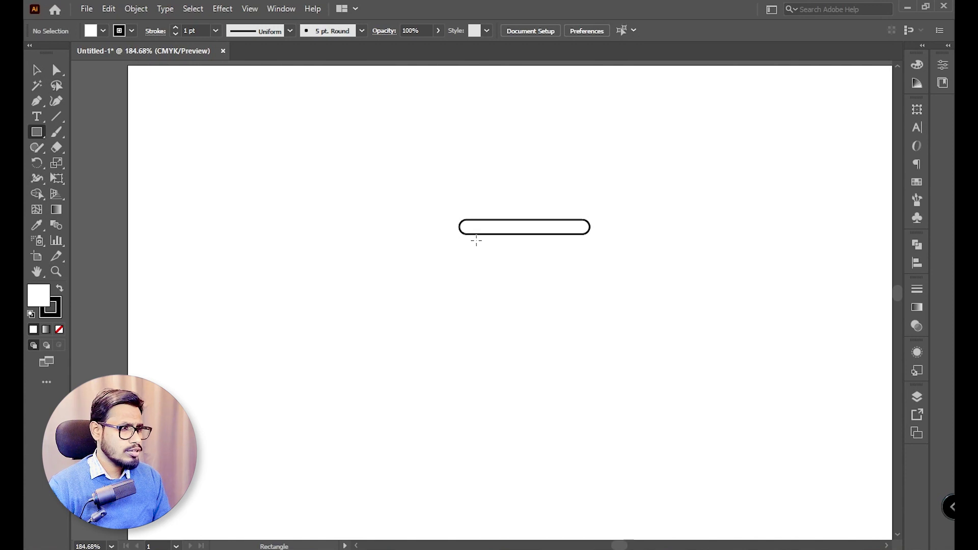
drag(469, 235, 578, 341)
key(v)
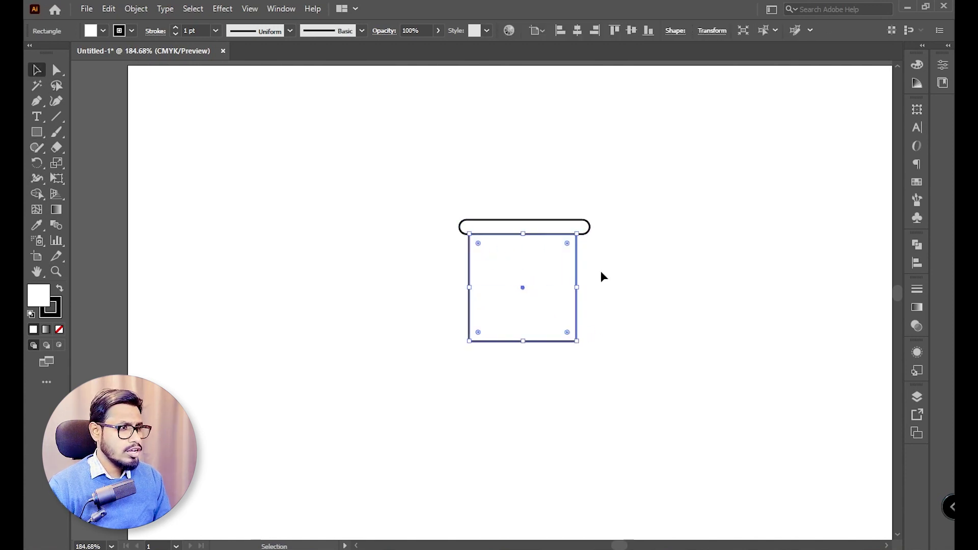
Step: Align the horizontal centers of the rounded bar and the square
drag(620, 186, 461, 349)
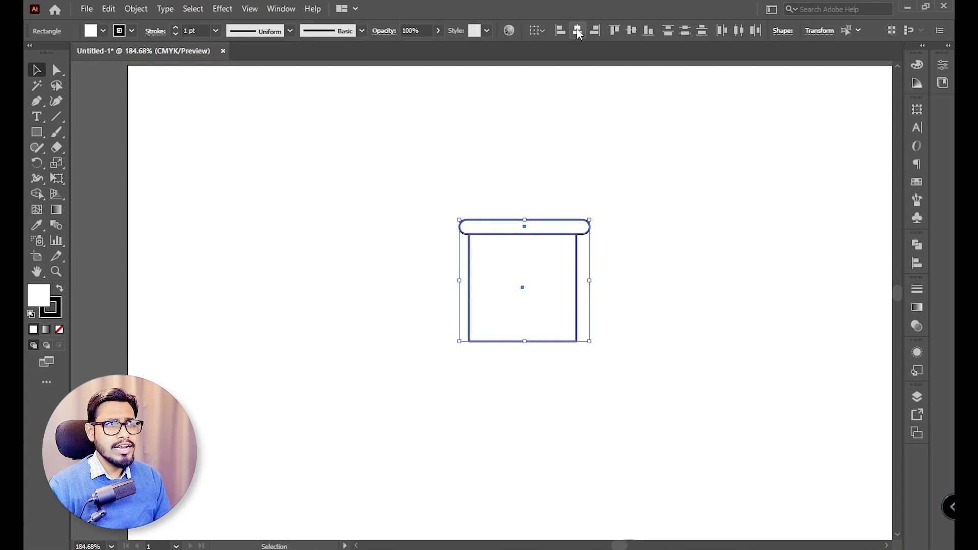
click(627, 185)
key(ctrl+z)
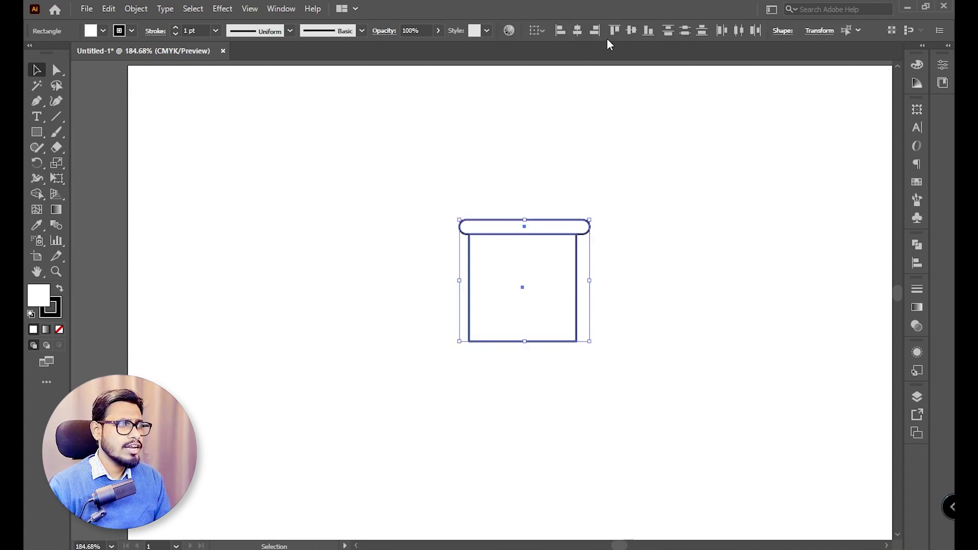
click(282, 9)
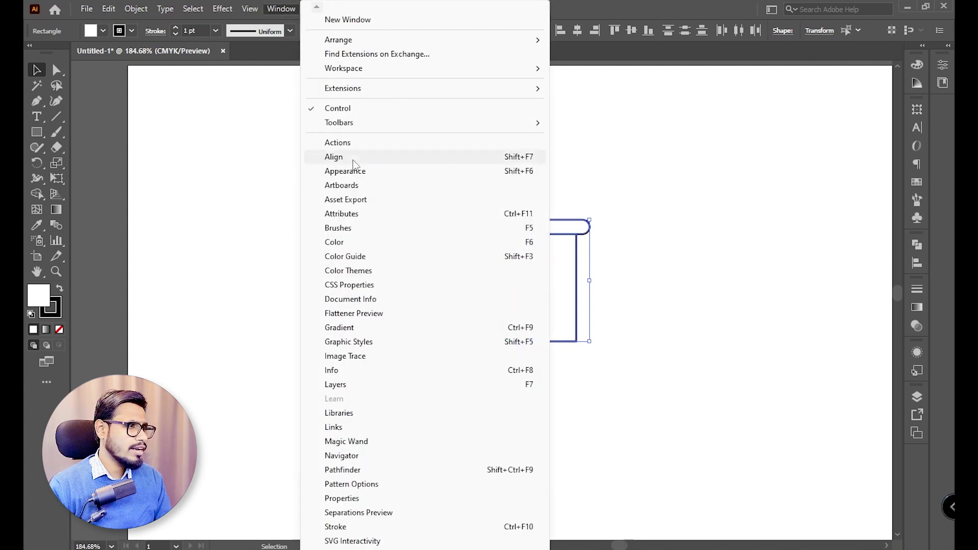
click(376, 159)
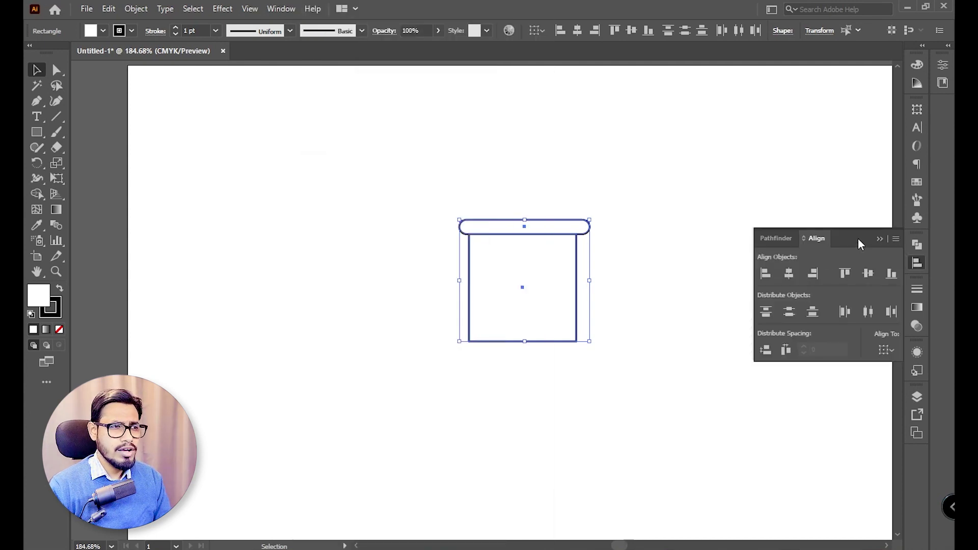
drag(860, 245, 836, 120)
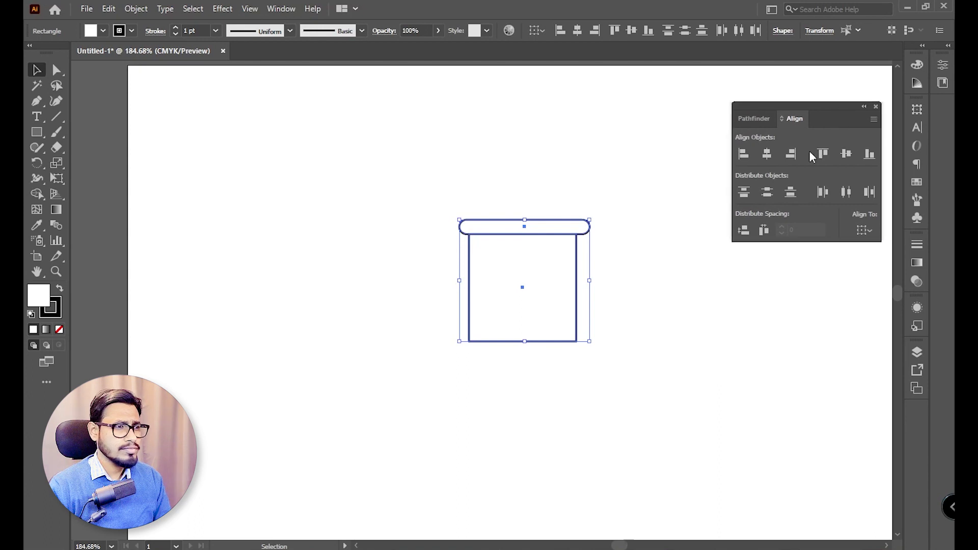
click(762, 154)
click(666, 303)
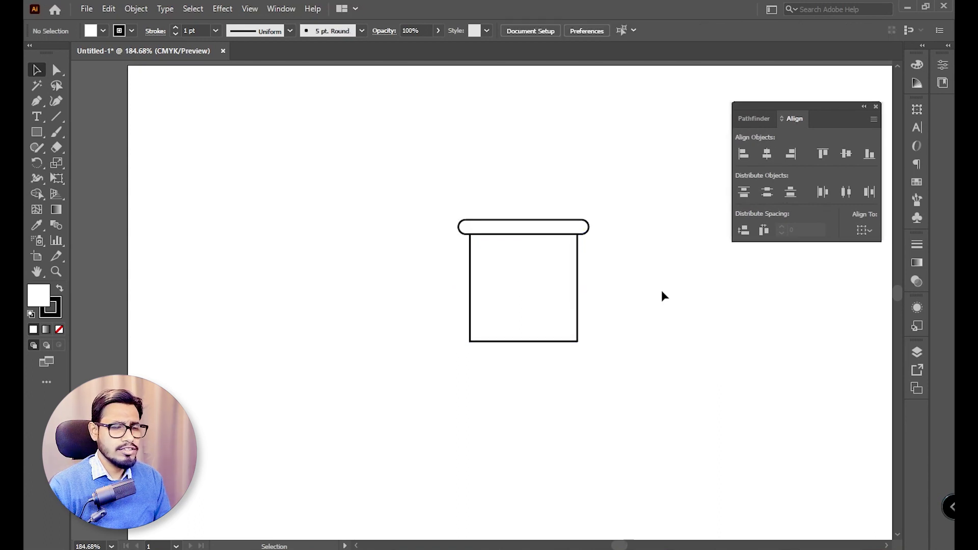
Step: Draw a thin rectangle as wide as the rounded bar just below the square
drag(661, 290, 656, 259)
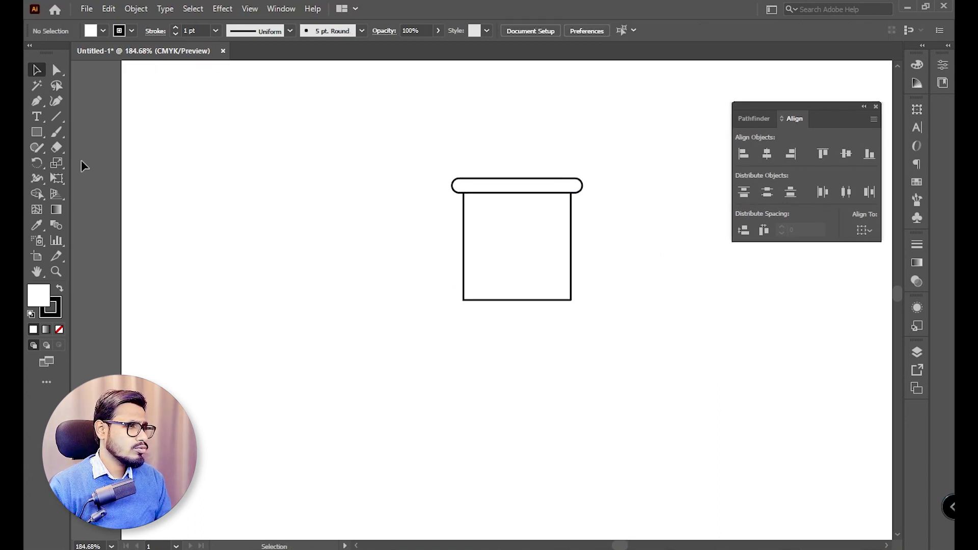
drag(421, 265, 414, 220)
drag(34, 136, 93, 135)
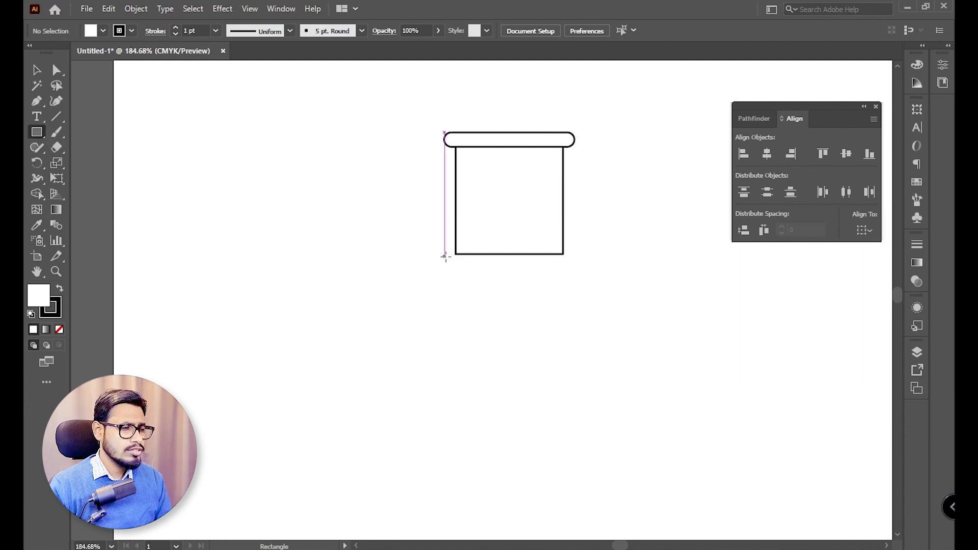
drag(444, 256, 574, 265)
Step: Move the thin rectangle up so it touches the square's lower edge
key(z)
click(497, 218)
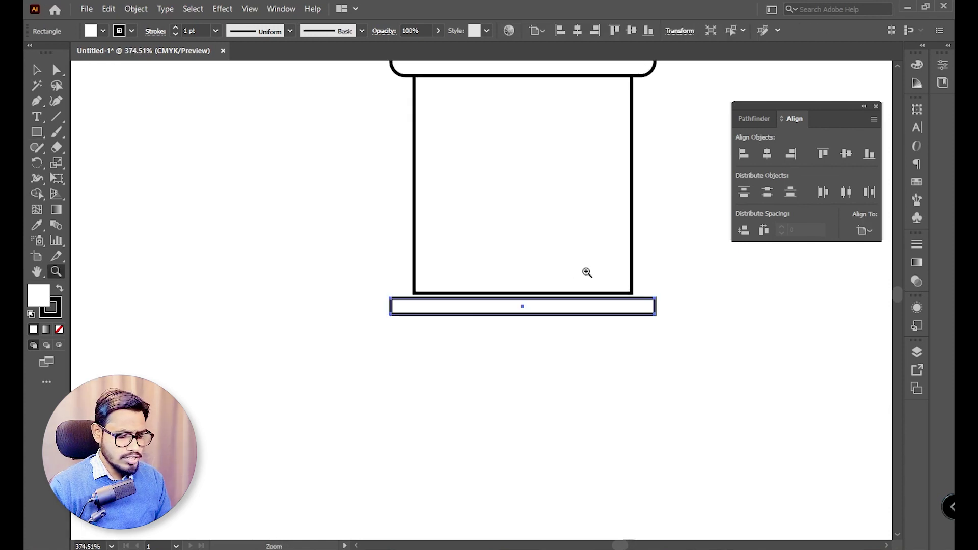
key(v)
drag(592, 308, 592, 304)
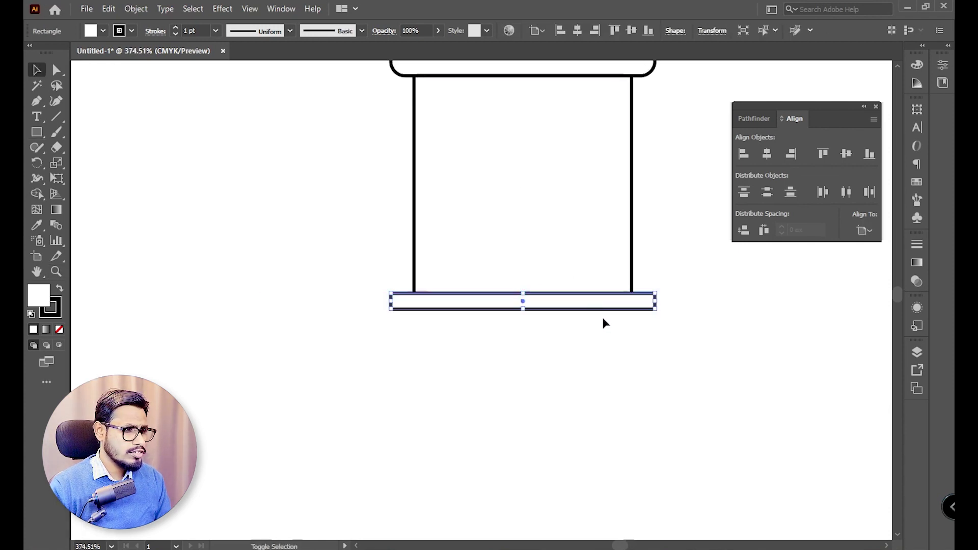
click(608, 319)
click(604, 309)
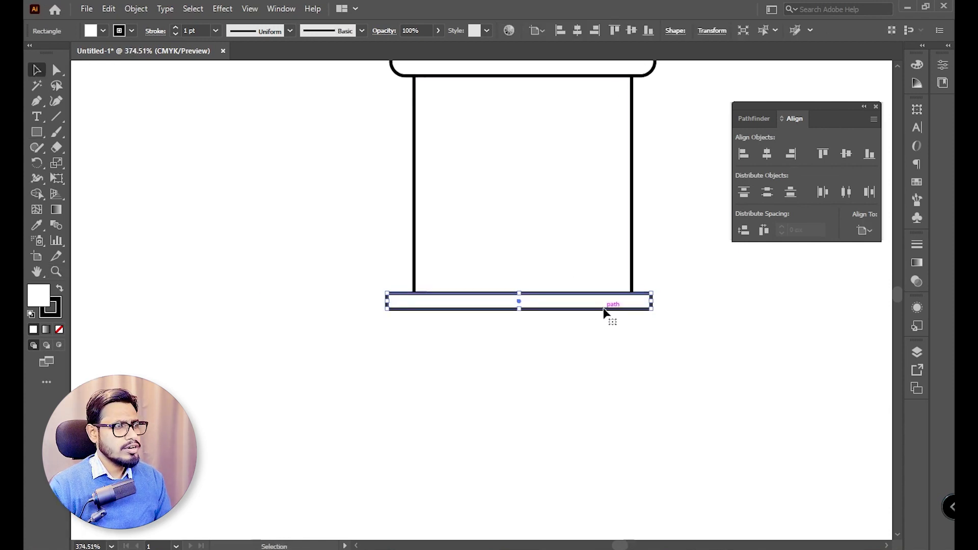
click(680, 326)
Step: Select all three cap shapes and align their horizontal centers
key(z)
alt+click(681, 326)
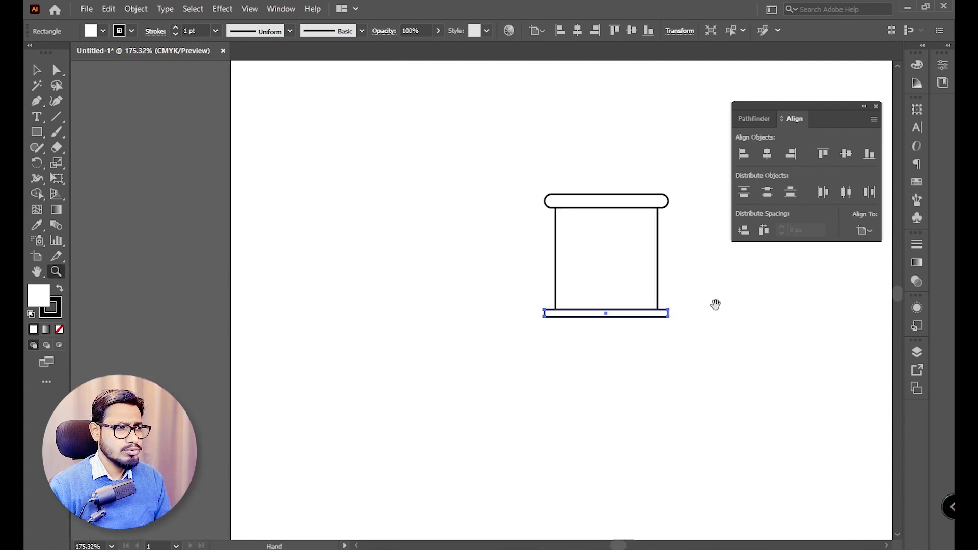
key(v)
key(ctrl+a)
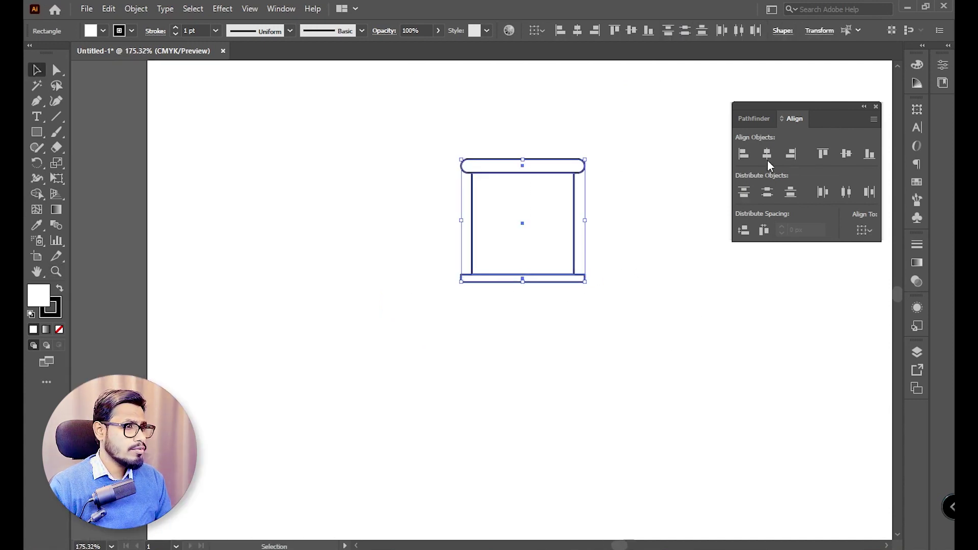
Step: Set the stroke weight of all three cap shapes to 0.5 pt
drag(635, 171, 359, 330)
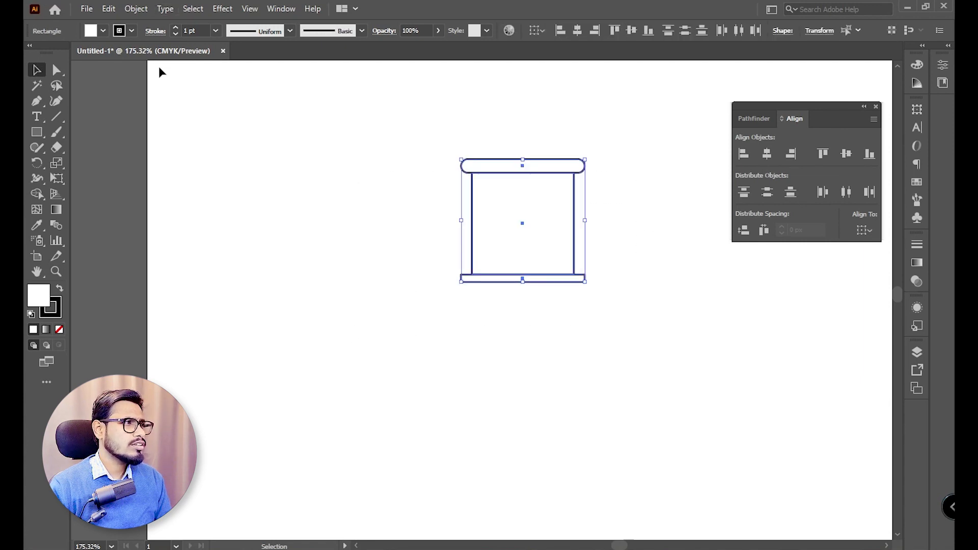
click(217, 32)
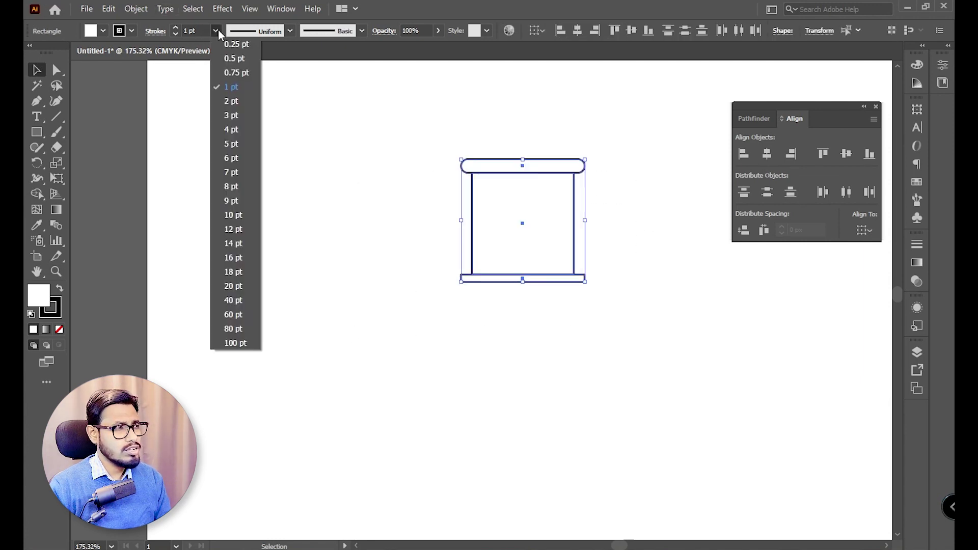
click(246, 59)
click(331, 164)
Step: Draw a tall rounded rectangle as the bottle body, wider than the cap and directly beneath it
key(z)
drag(504, 299, 561, 266)
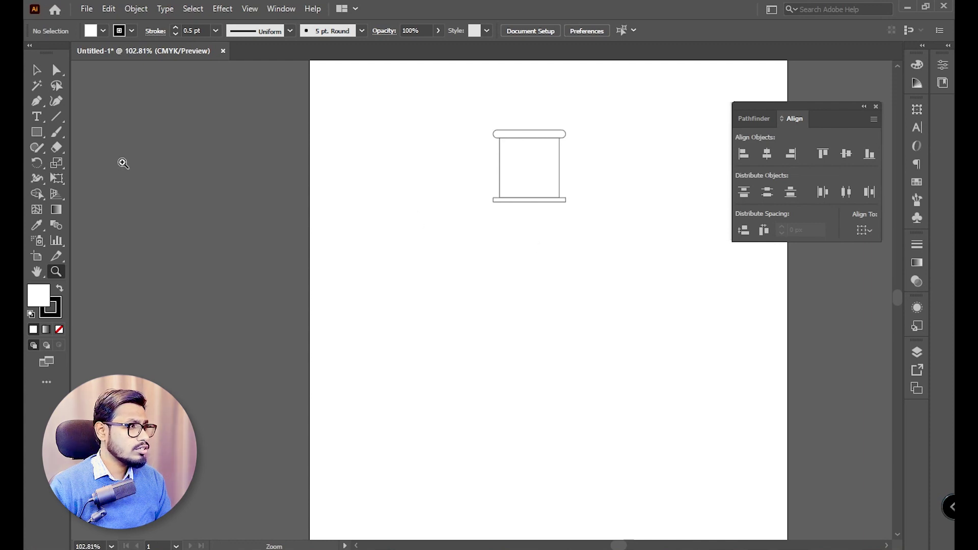
right_click(42, 130)
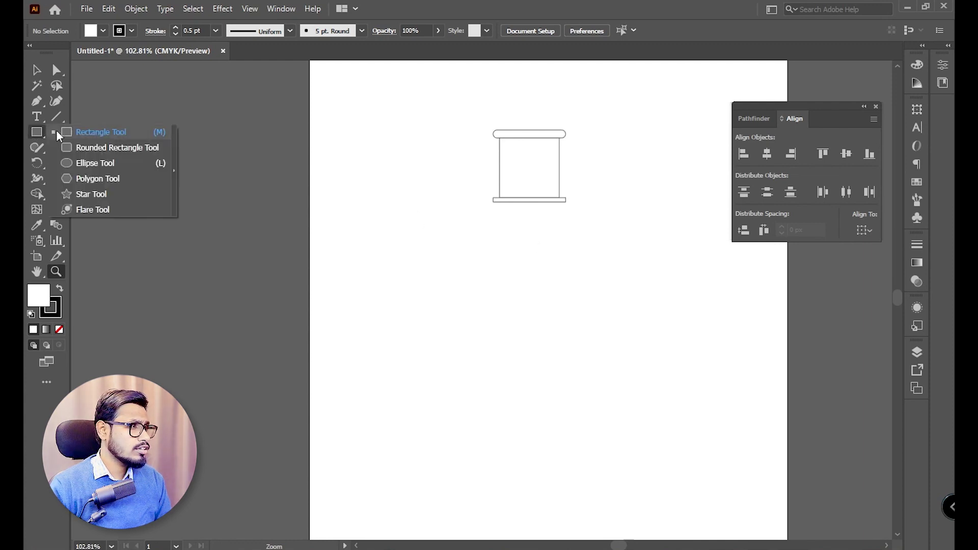
click(108, 149)
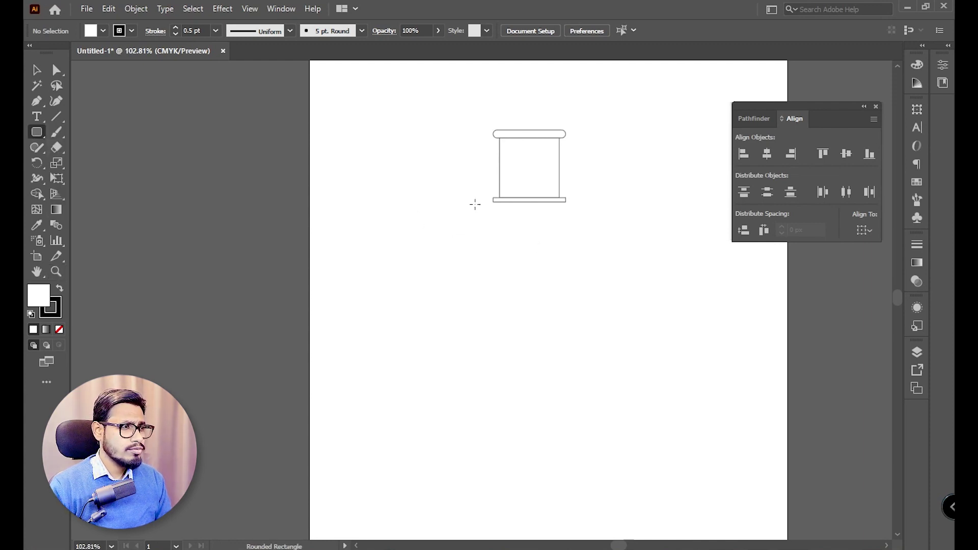
drag(475, 204, 577, 413)
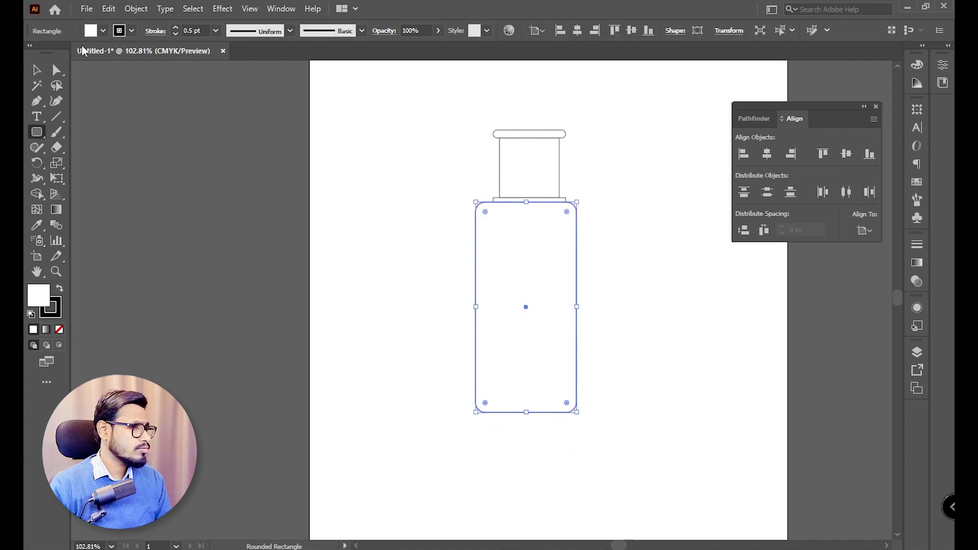
key(v)
click(461, 313)
Step: Move the bottle body down away from the cap and round its two upper corners more strongly
key(z)
click(531, 307)
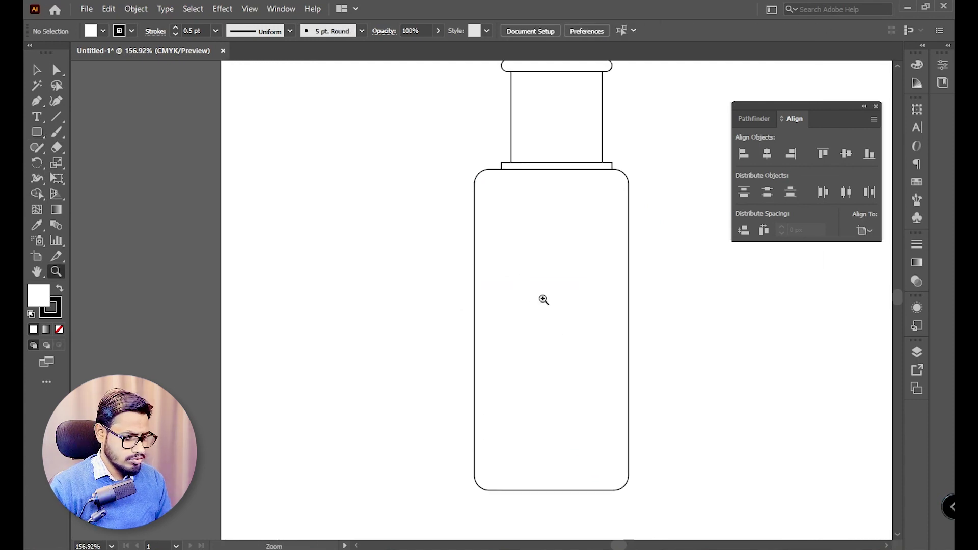
key(v)
drag(588, 341, 586, 361)
click(784, 303)
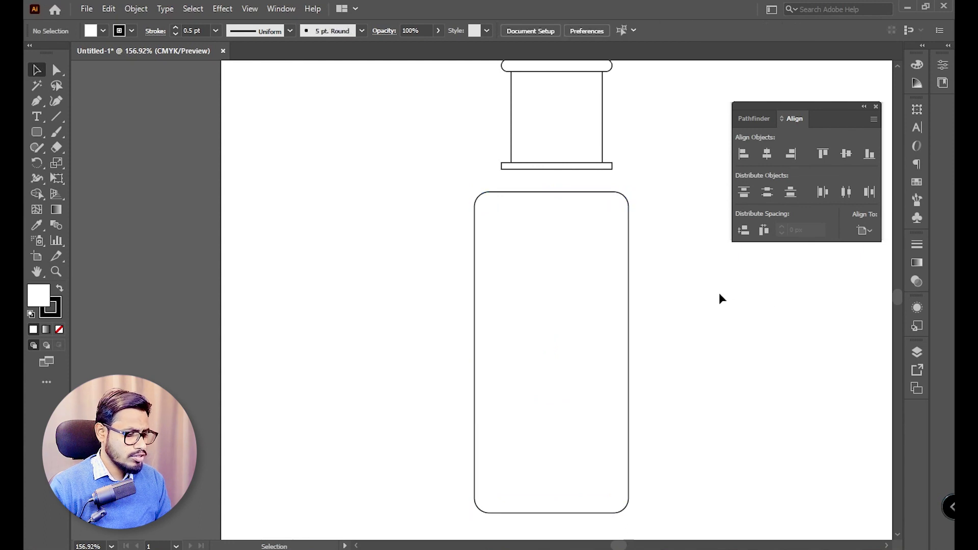
key(a)
drag(483, 193, 665, 250)
drag(613, 206, 600, 235)
Step: Move the bottle body back up against the cap and center all the shapes horizontally
key(v)
drag(544, 308, 544, 285)
scroll(641, 135, up, 2)
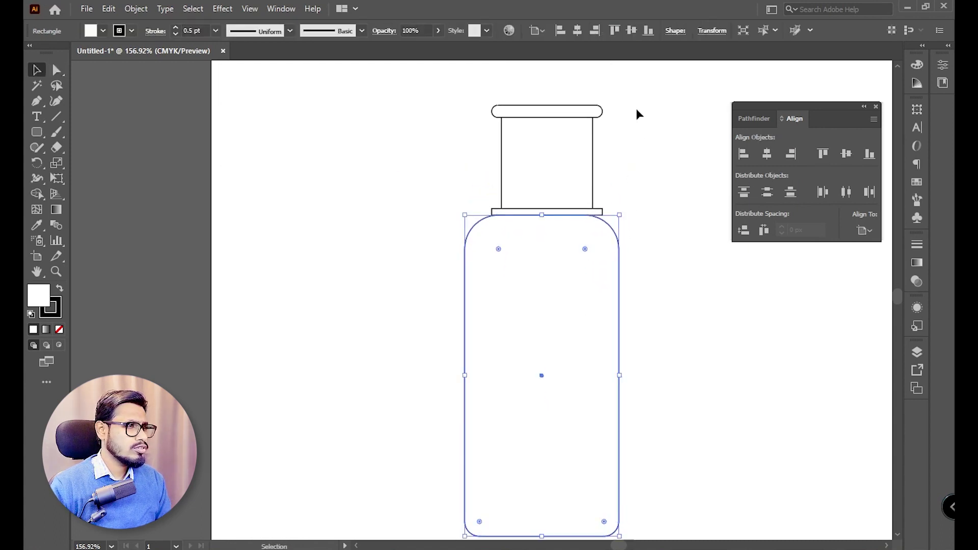
key(ctrl+a)
click(758, 159)
click(697, 234)
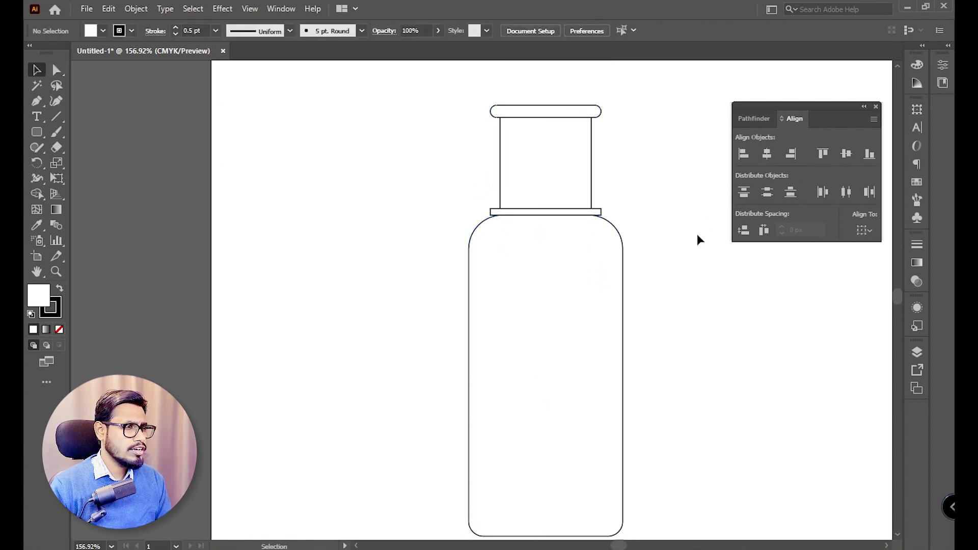
Step: Select the whole bottle and scale it down to roughly two thirds of its size
scroll(683, 246, down, 3)
key(z)
drag(661, 292, 586, 275)
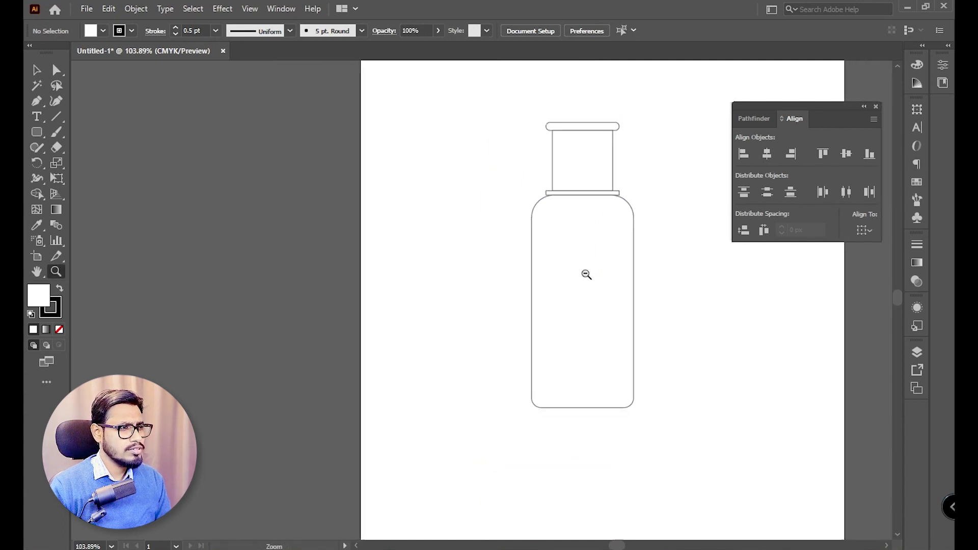
drag(628, 191, 642, 196)
key(v)
drag(664, 108, 597, 334)
mouse_move(594, 216)
mouse_down()
mouse_move(603, 215)
mouse_move(593, 215)
mouse_up()
click(636, 233)
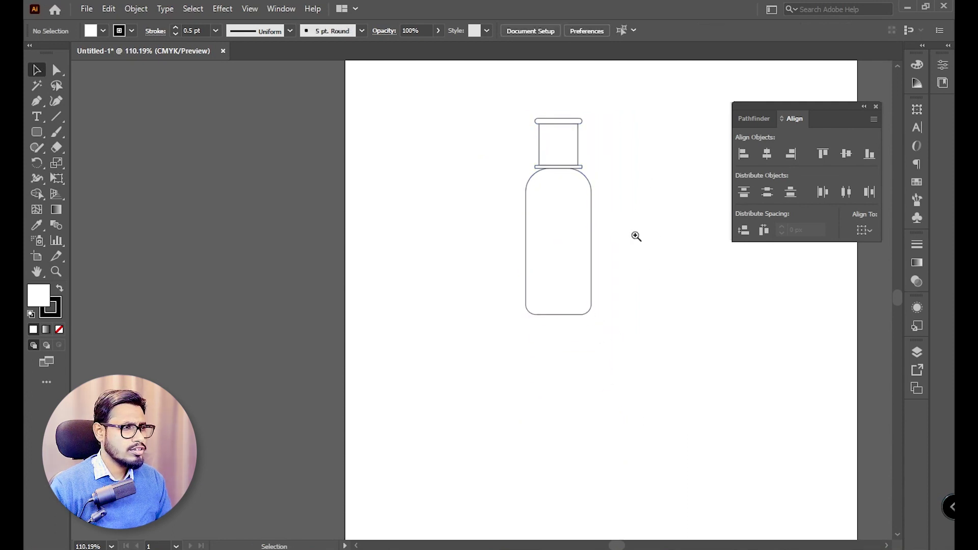
Step: Move the bottle body down away from the cap and reduce its upper corner radius to about 21.7
key(z)
drag(643, 255, 542, 253)
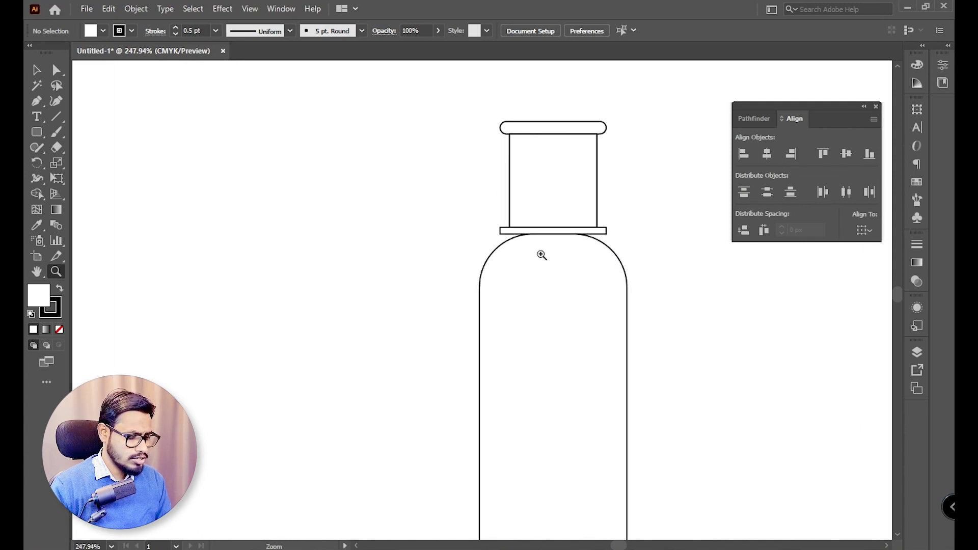
key(v)
drag(558, 293, 562, 331)
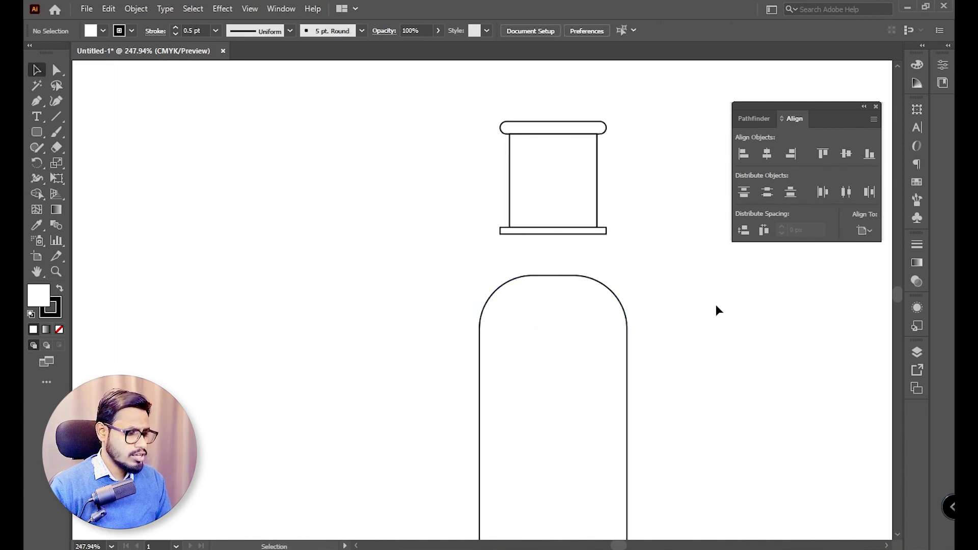
key(a)
drag(463, 286, 579, 315)
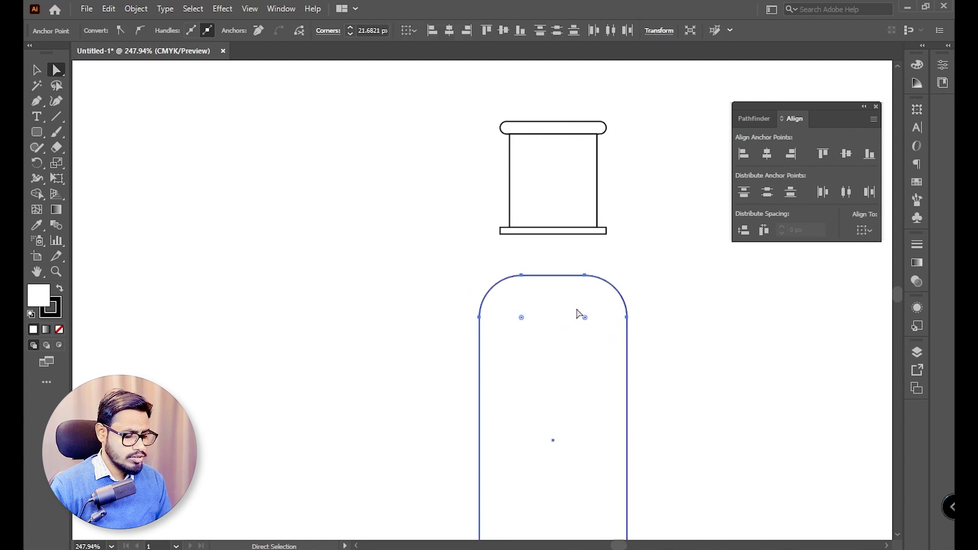
key(v)
Step: Narrow the cap's top rim and middle section slightly, and center the cap pieces horizontally on each other
click(639, 161)
drag(564, 219, 564, 219)
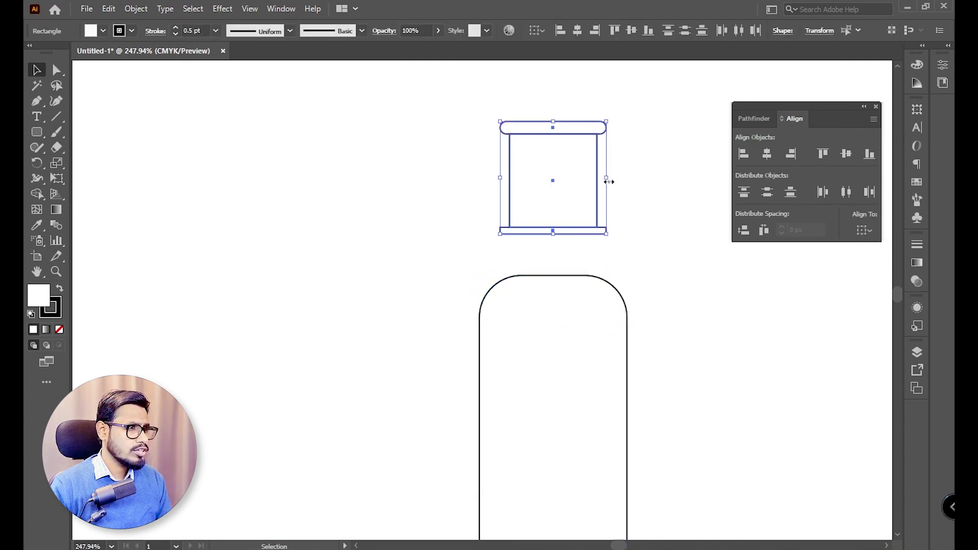
click(637, 173)
drag(637, 96, 563, 225)
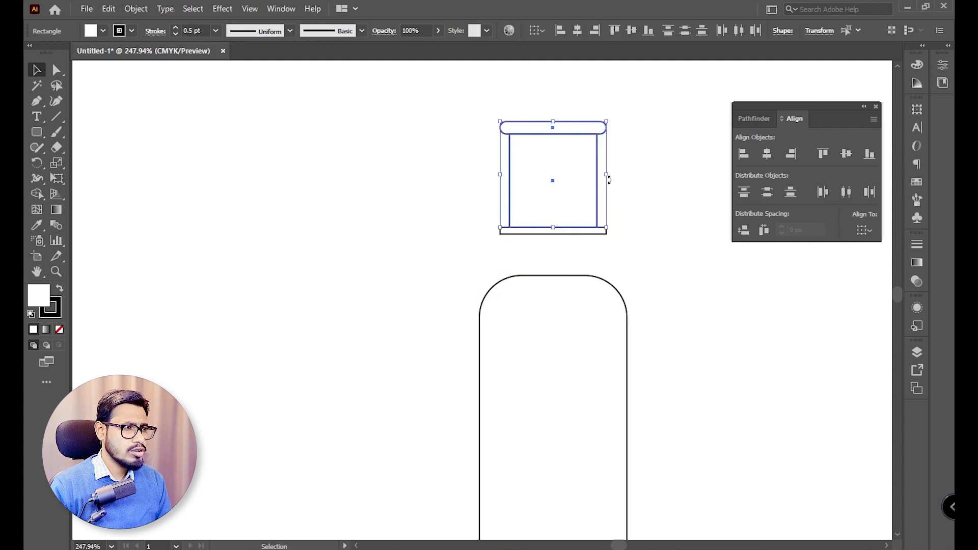
drag(606, 176, 594, 177)
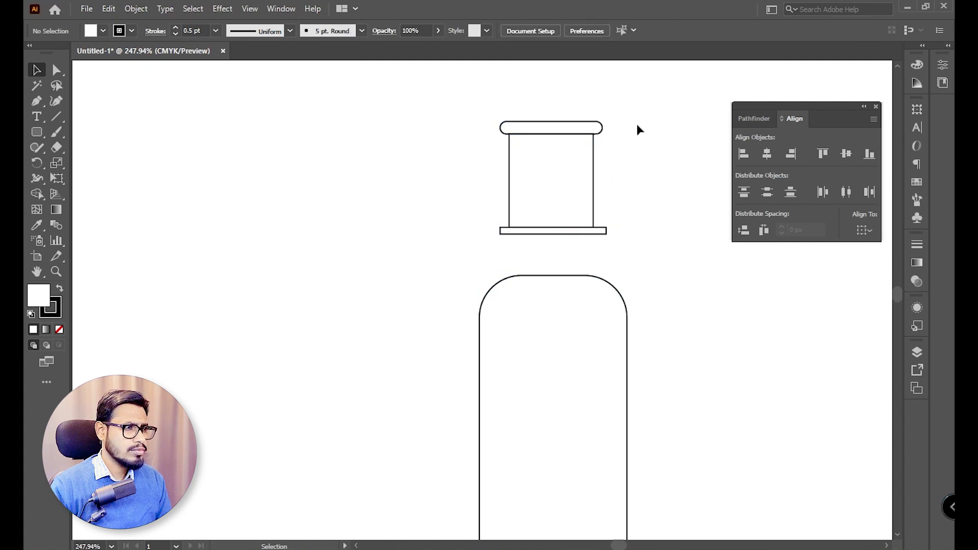
click(768, 154)
click(656, 201)
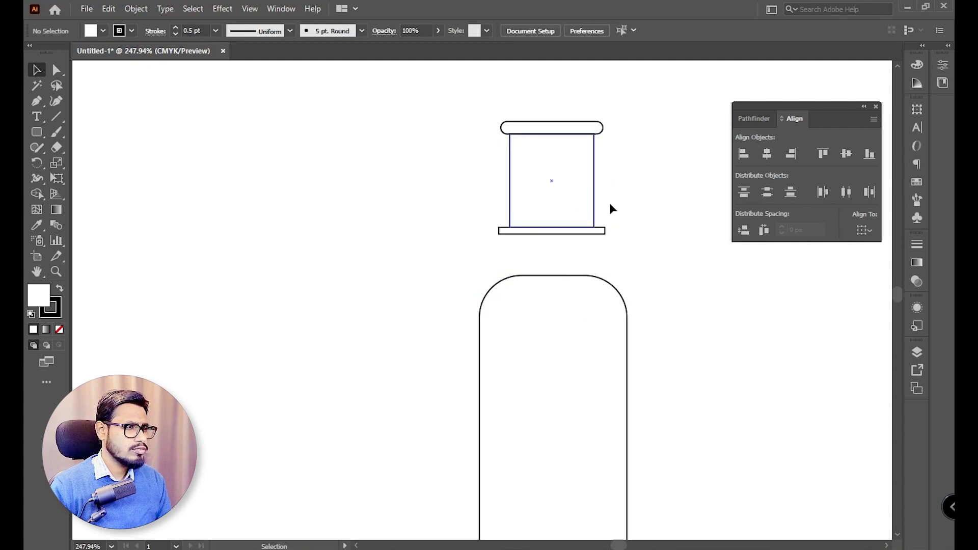
Step: Move the bottle body up against the cap's bottom strip and center all the shapes horizontally
drag(580, 365, 574, 313)
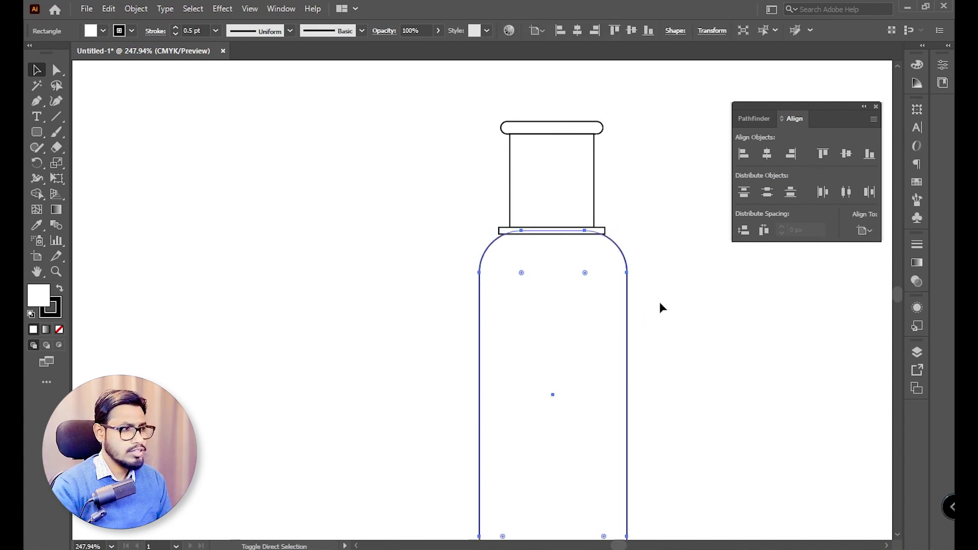
click(659, 301)
drag(649, 124, 560, 246)
click(768, 153)
click(684, 198)
Step: Reduce the radius of the bottle body's two lower corners to about 6.06 px
key(z)
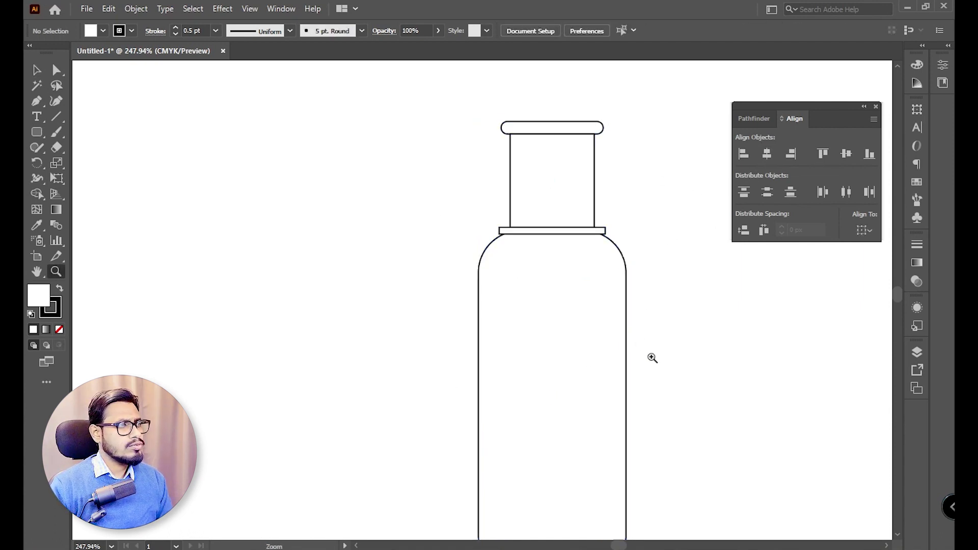
scroll(658, 366, down, 3)
scroll(640, 246, up, 2)
scroll(683, 346, up, 2)
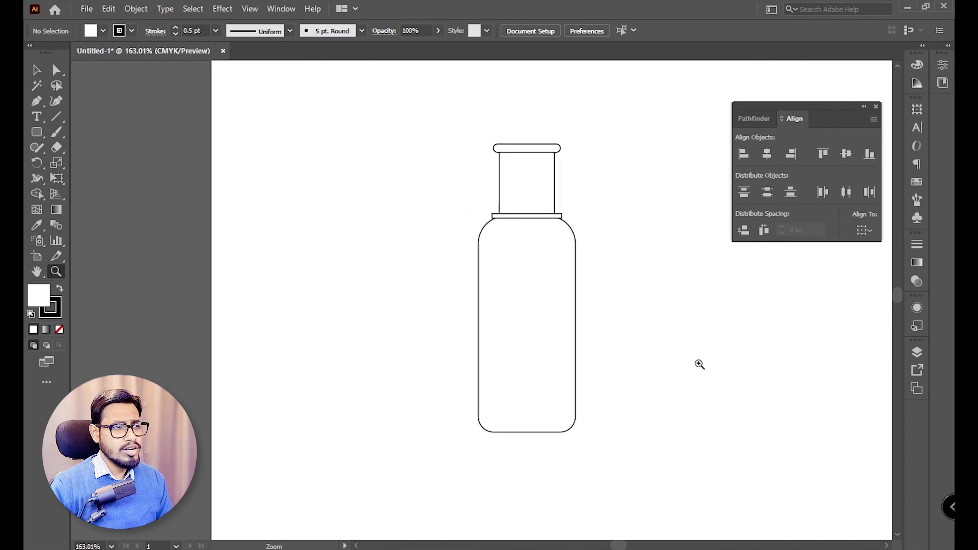
drag(536, 442, 669, 400)
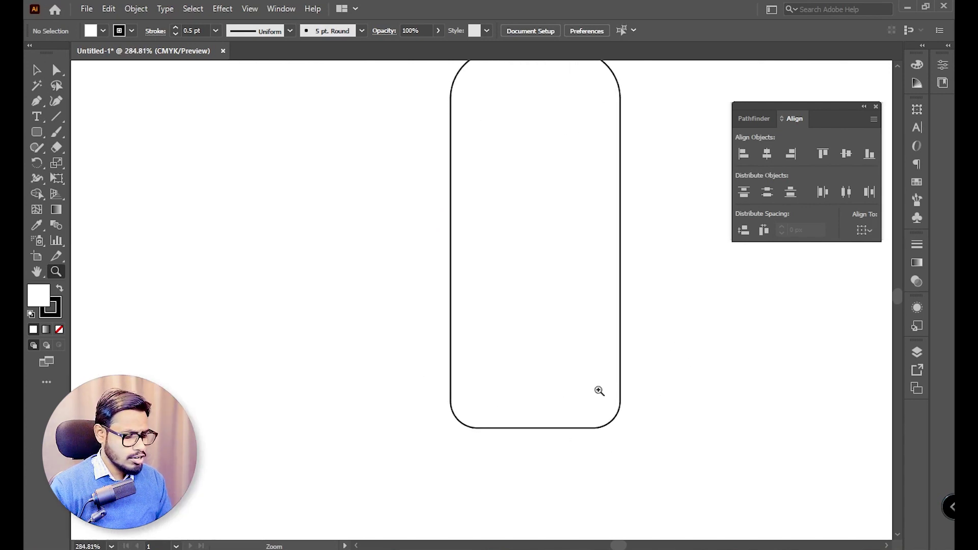
key(a)
drag(433, 380, 680, 452)
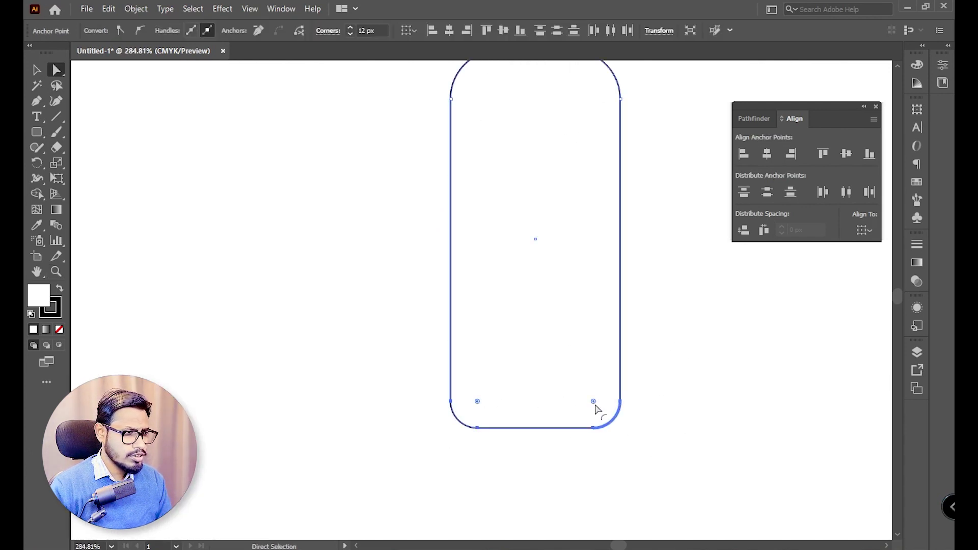
drag(595, 407, 605, 418)
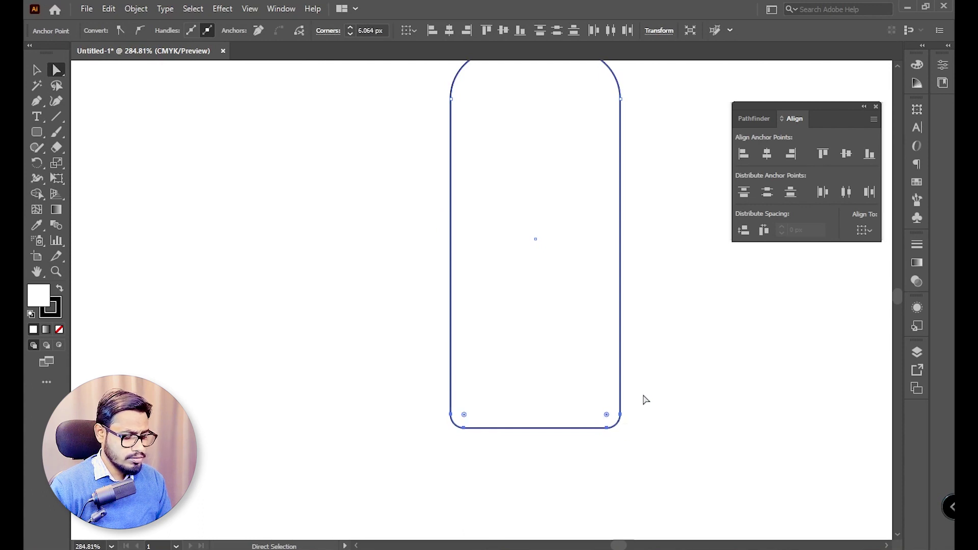
key(v)
click(698, 417)
Step: Examine the overall bottle shape both at whole-artboard scale and close up
key(z)
scroll(570, 372, down, 5)
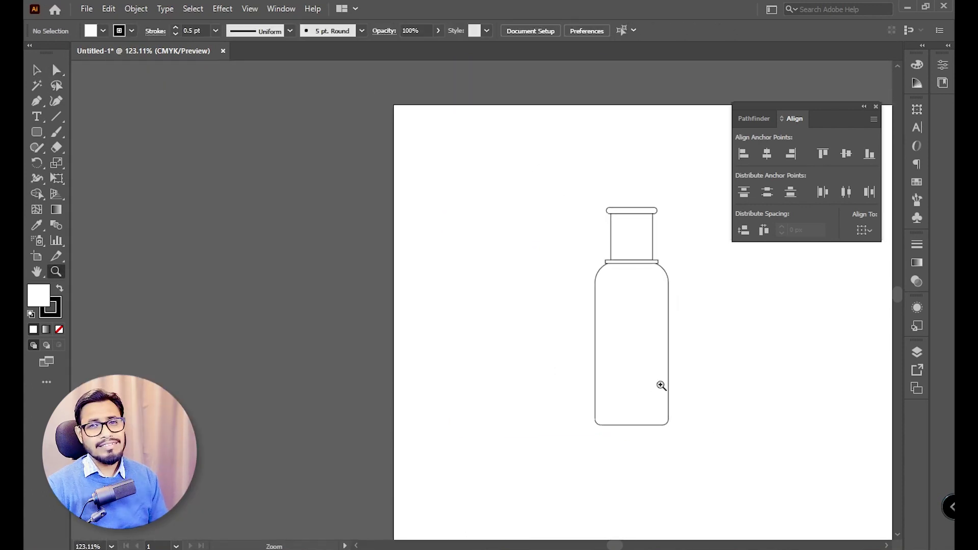
drag(685, 366, 596, 351)
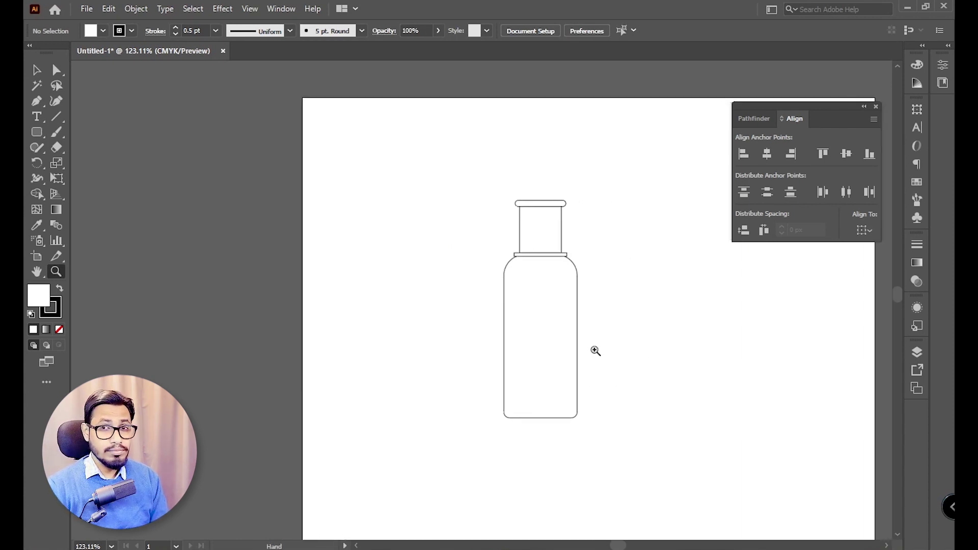
scroll(641, 372, up, 2)
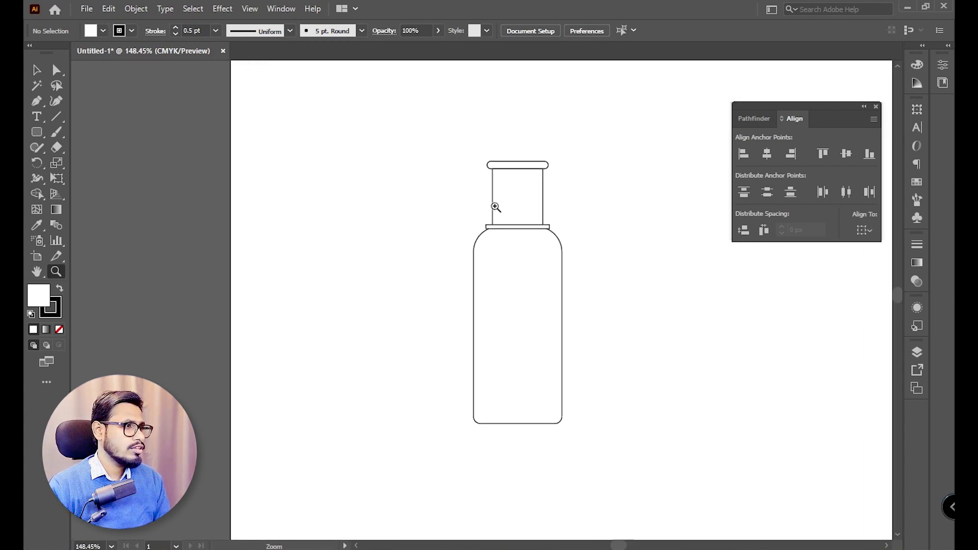
key(v)
click(516, 241)
click(677, 225)
key(ctrl+0)
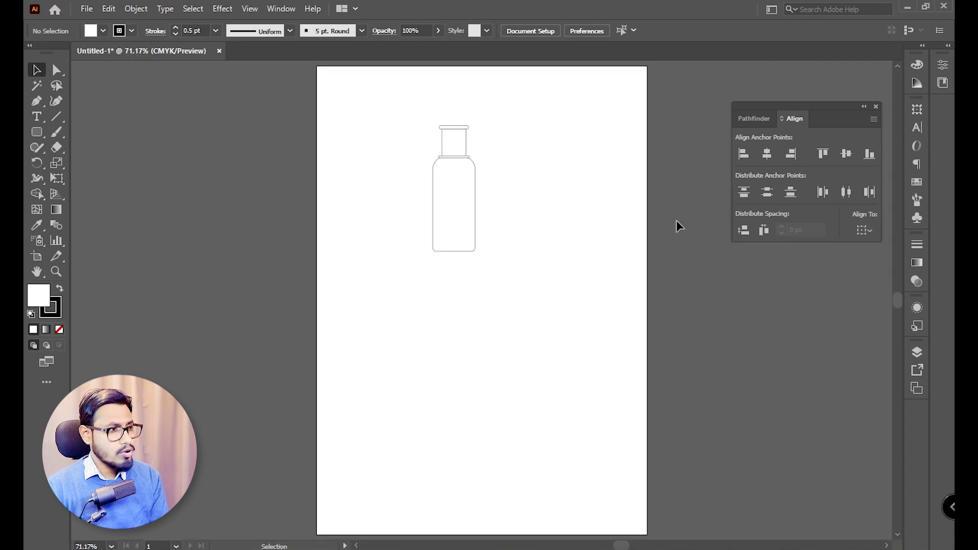
key(z)
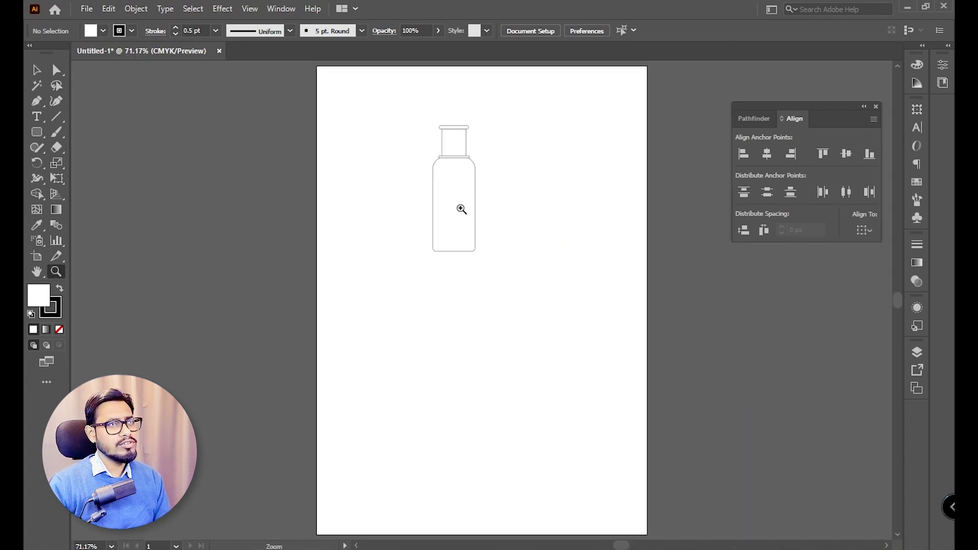
drag(396, 149, 600, 313)
scroll(561, 306, down, 2)
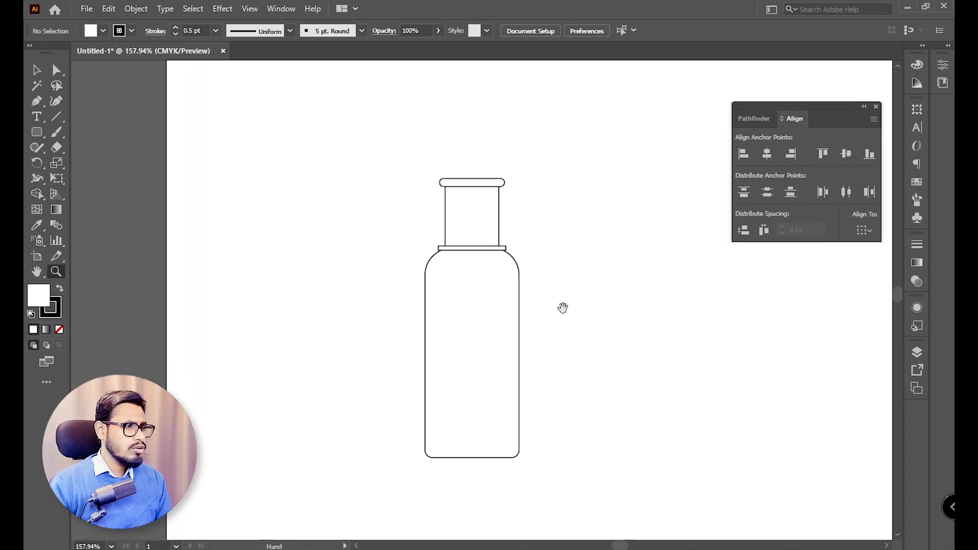
Step: Try to unite all the bottle shapes into a single outline
click(42, 73)
drag(326, 123, 551, 451)
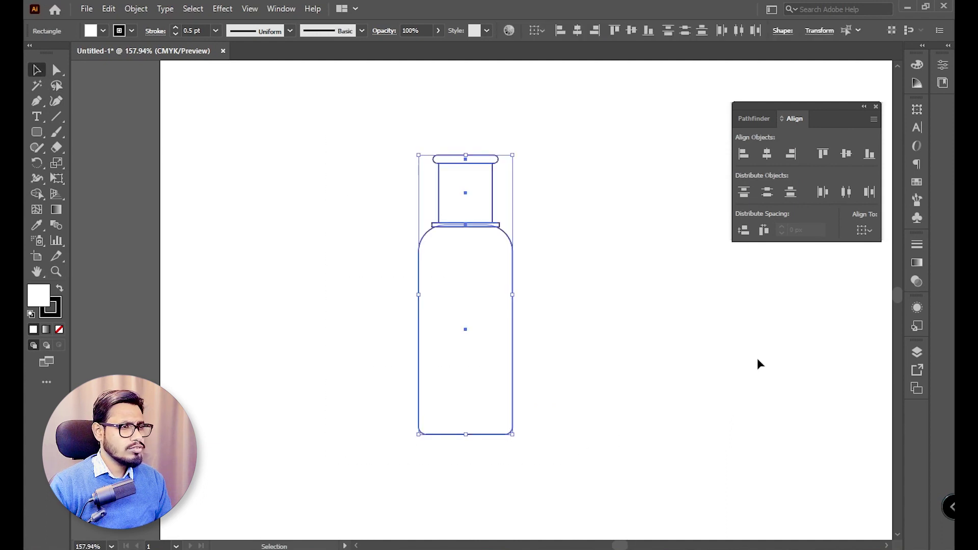
click(759, 120)
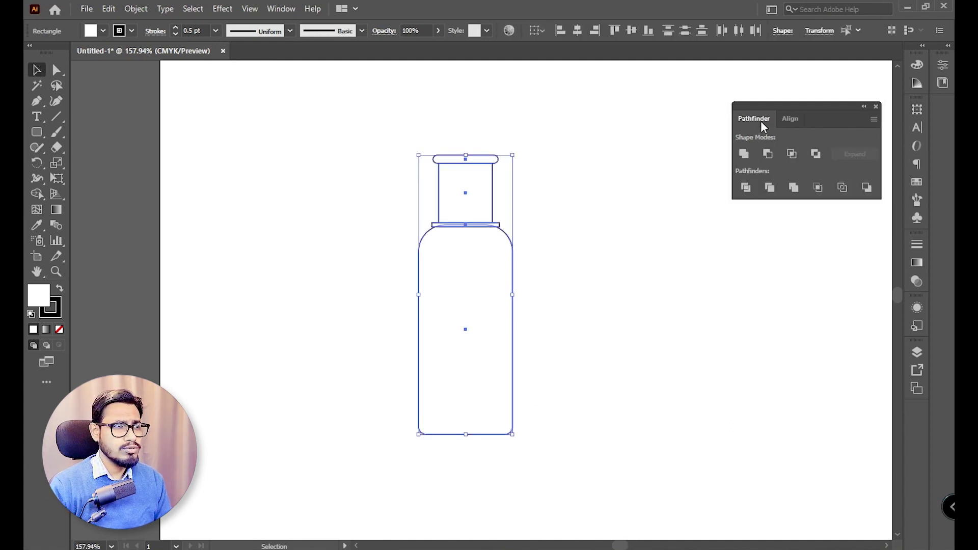
click(745, 158)
click(645, 249)
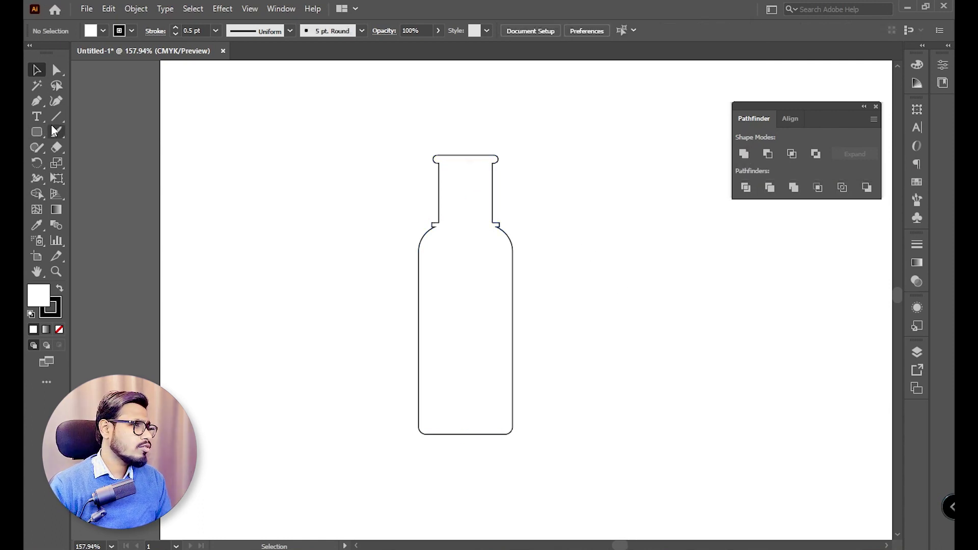
drag(57, 116, 120, 120)
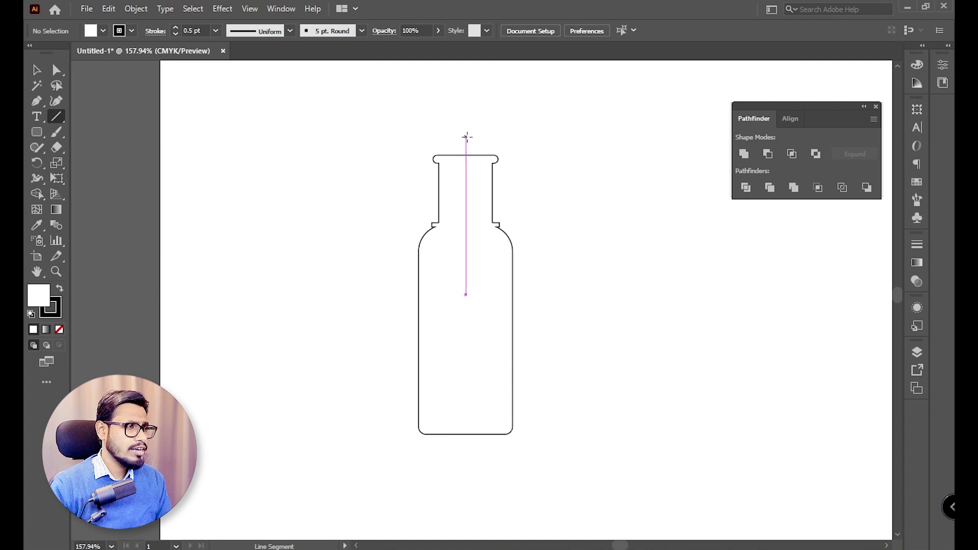
click(42, 70)
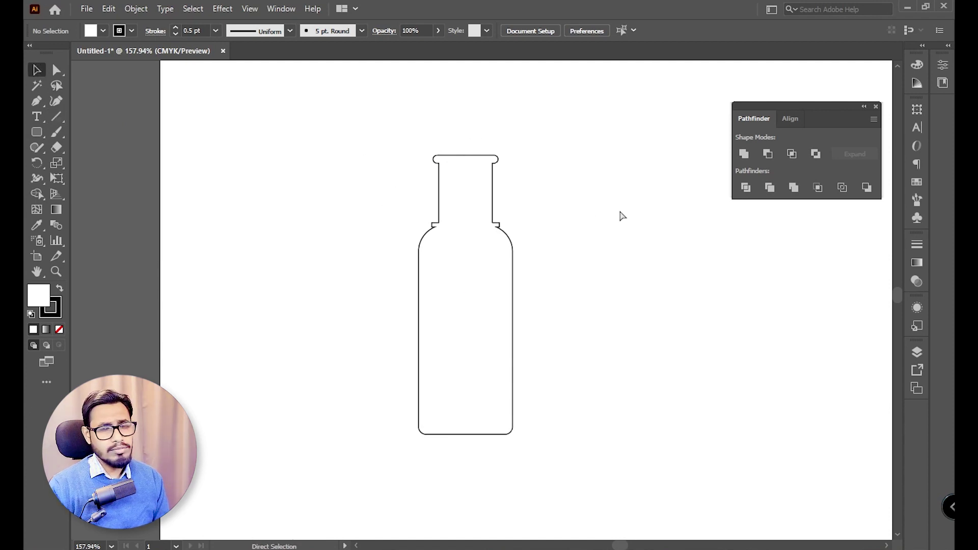
Step: Place a copy of the bottle off the artboard's left side and unite the original's shapes into one outline
key(ctrl+a)
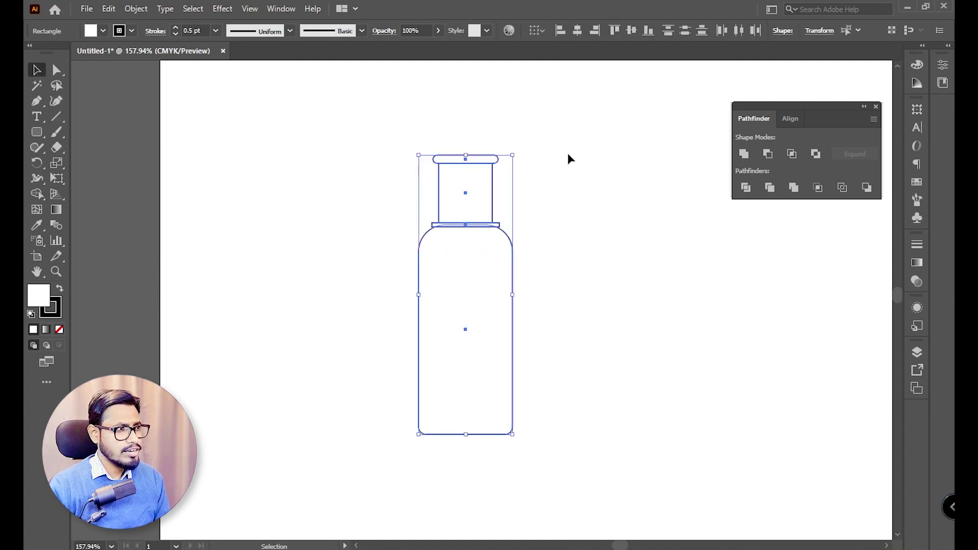
drag(515, 321, 133, 295)
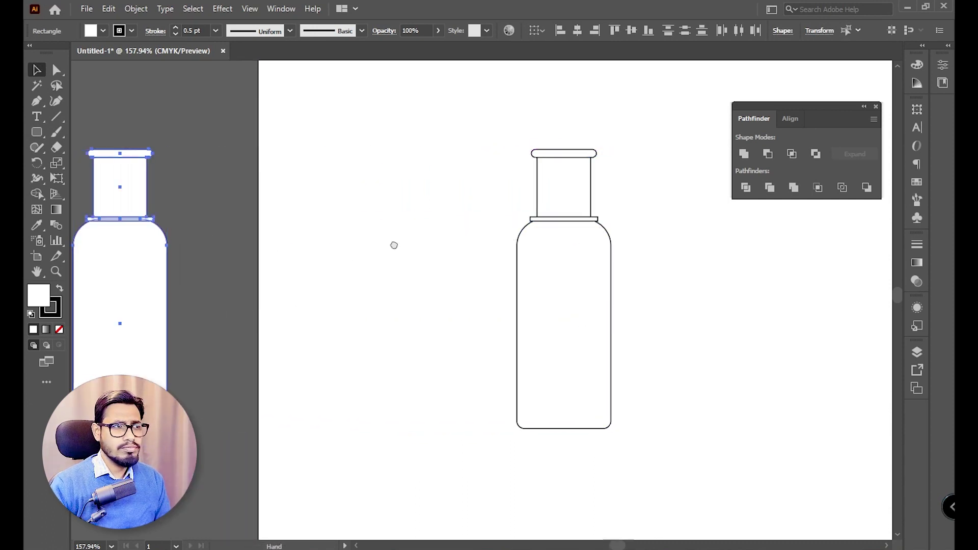
scroll(393, 245, right, 2)
drag(433, 133, 590, 415)
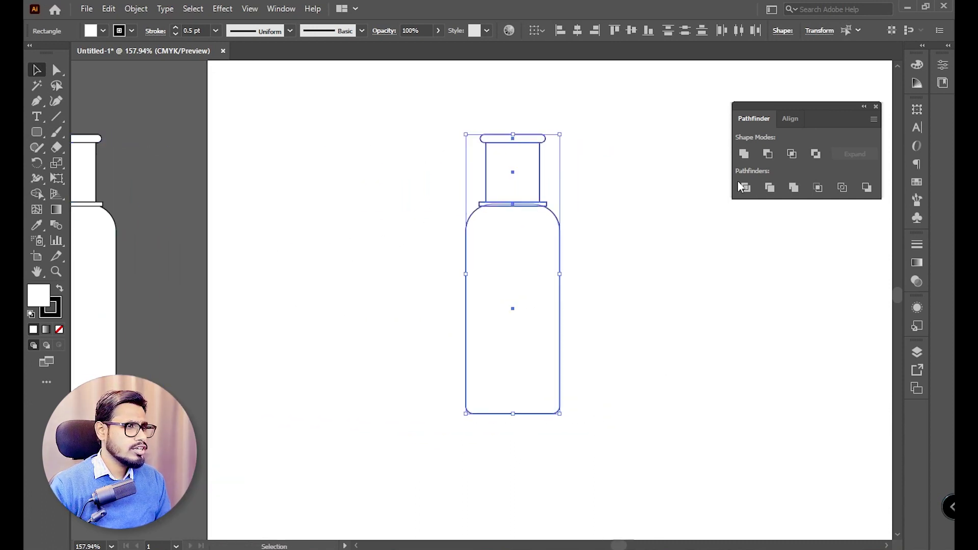
click(744, 153)
click(672, 232)
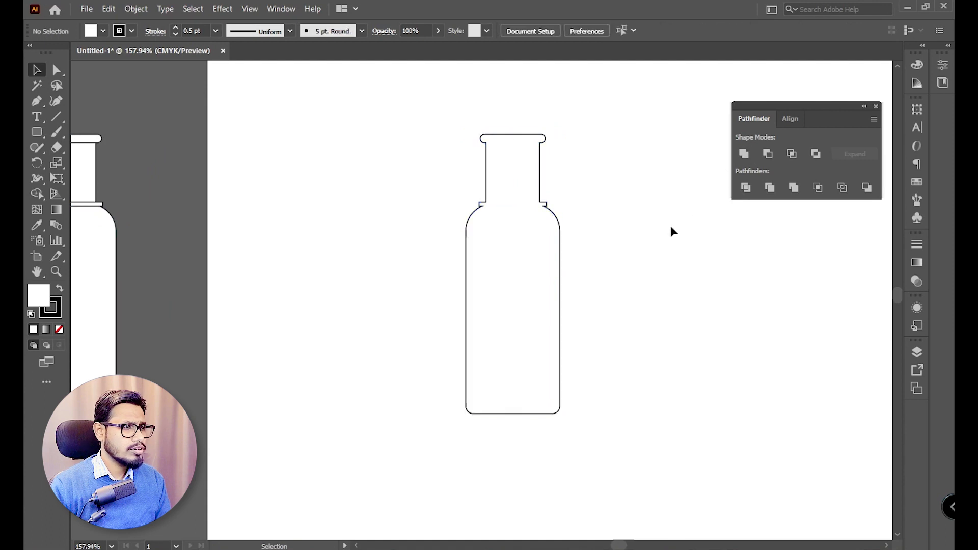
Step: Draw a vertical line through the center of the united bottle and divide the bottle along it
click(56, 116)
drag(511, 116, 540, 452)
key(v)
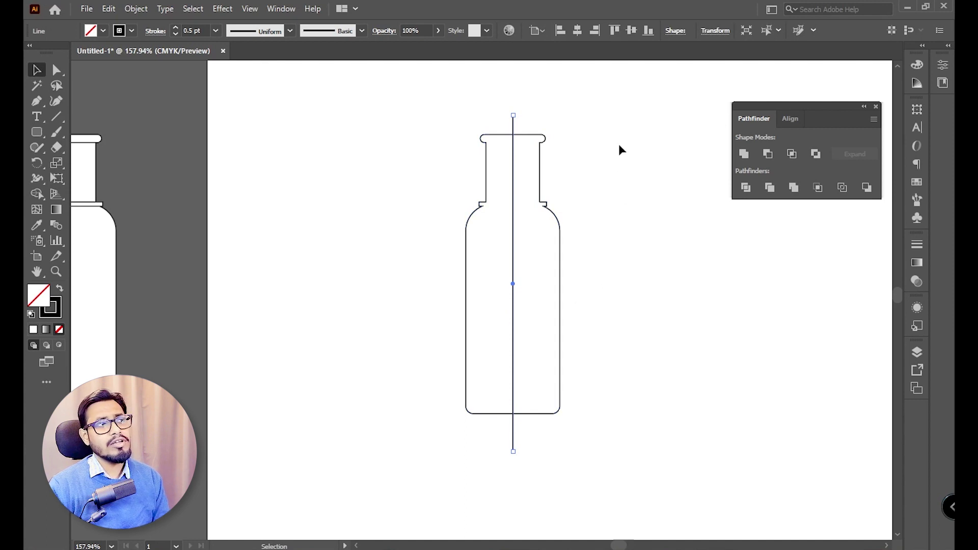
drag(620, 148, 429, 316)
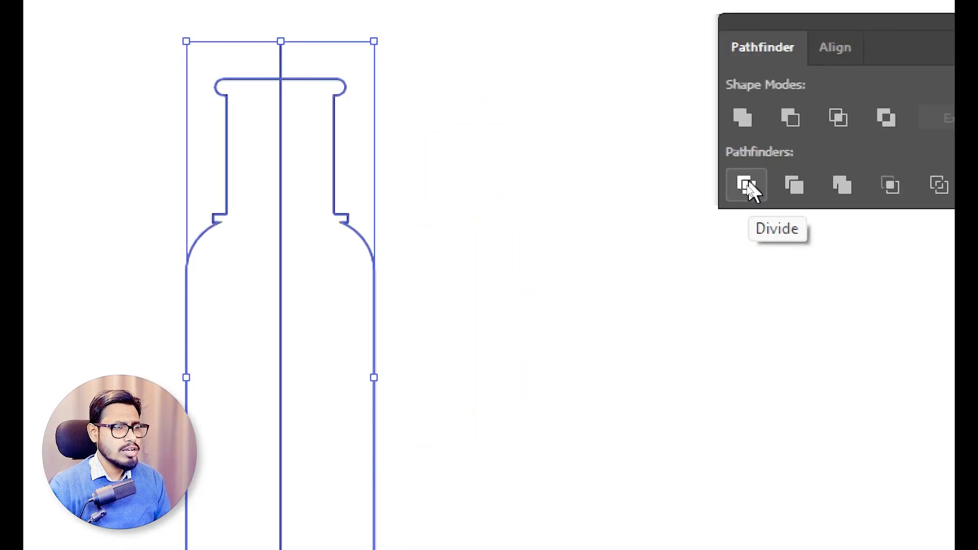
click(746, 187)
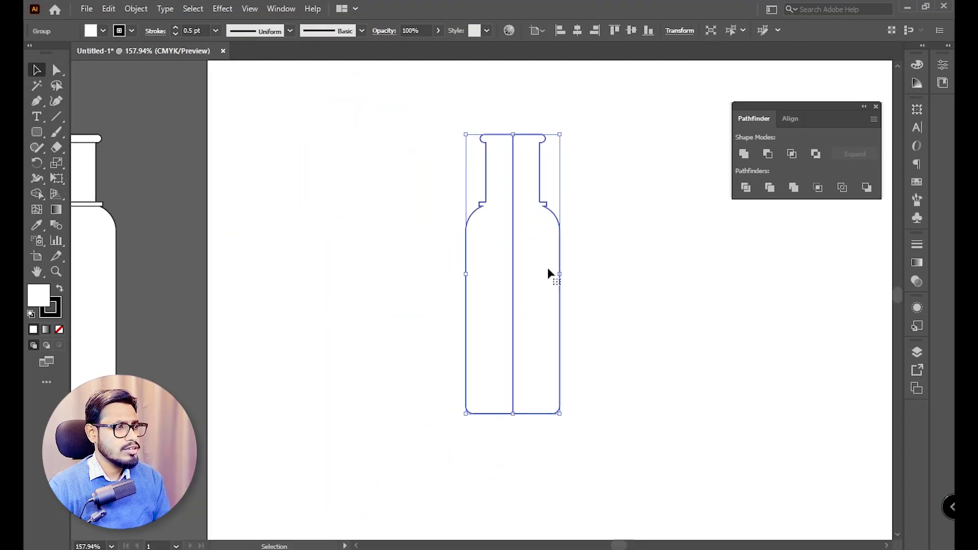
click(403, 332)
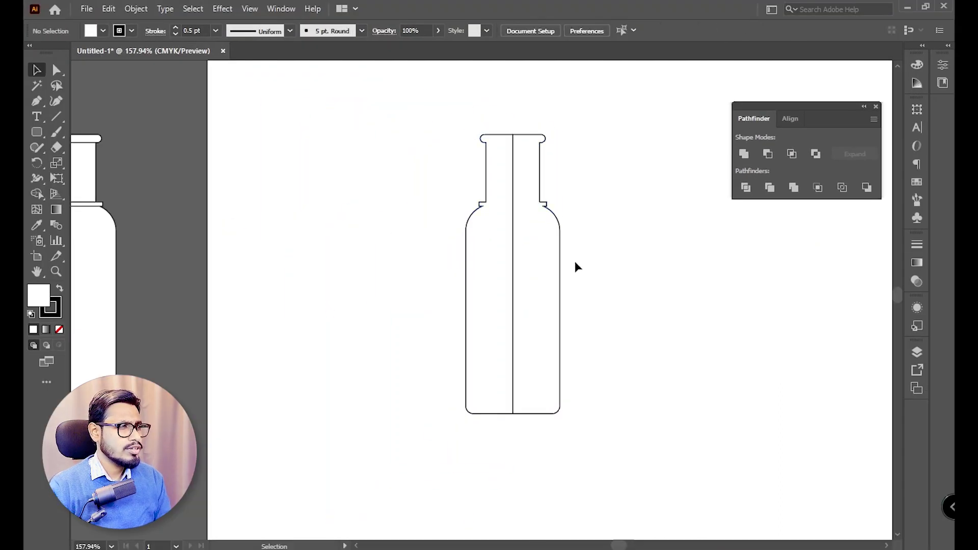
click(370, 339)
Step: Ungroup the divided bottle, move its right half away, and delete the left half
mouse_move(555, 265)
mouse_down()
mouse_move(537, 269)
mouse_move(559, 263)
mouse_up()
right_click(559, 262)
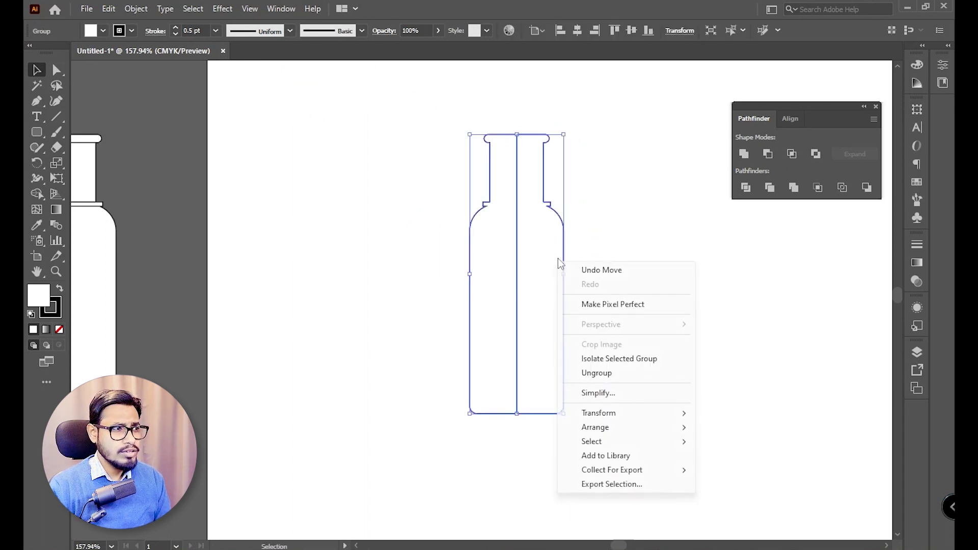
click(611, 377)
drag(564, 286, 650, 286)
drag(540, 194, 426, 378)
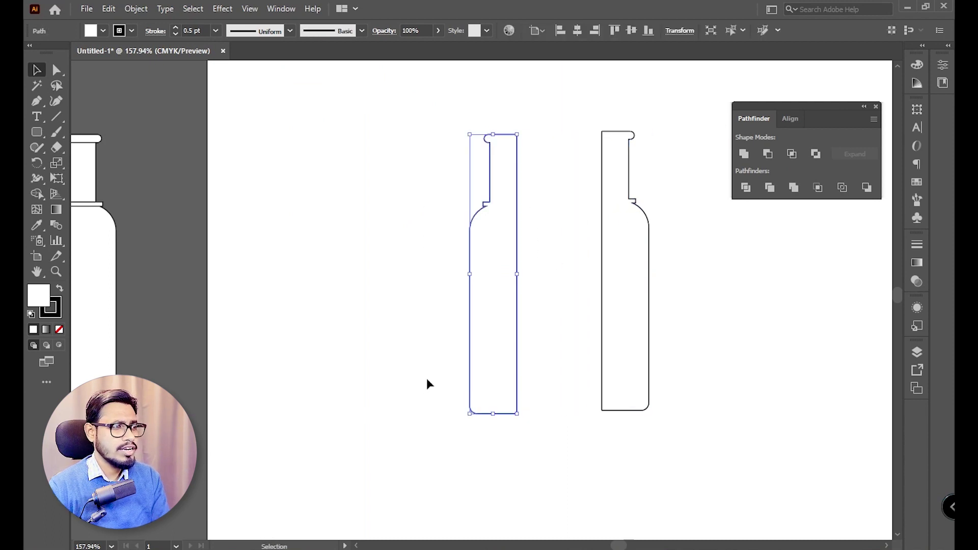
key(Delete)
Step: Move the remaining half-bottle profile down on the artboard
key(ctrl+0)
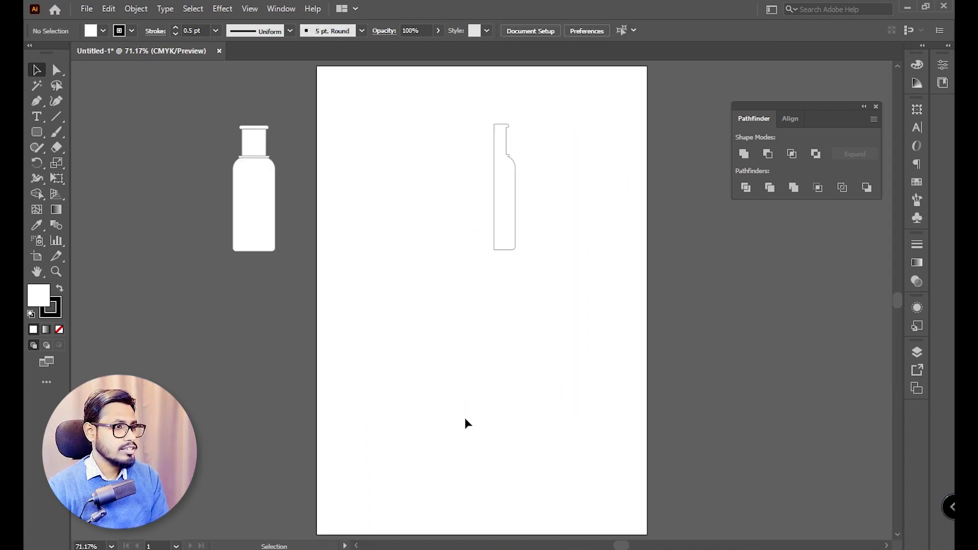
click(515, 196)
click(579, 245)
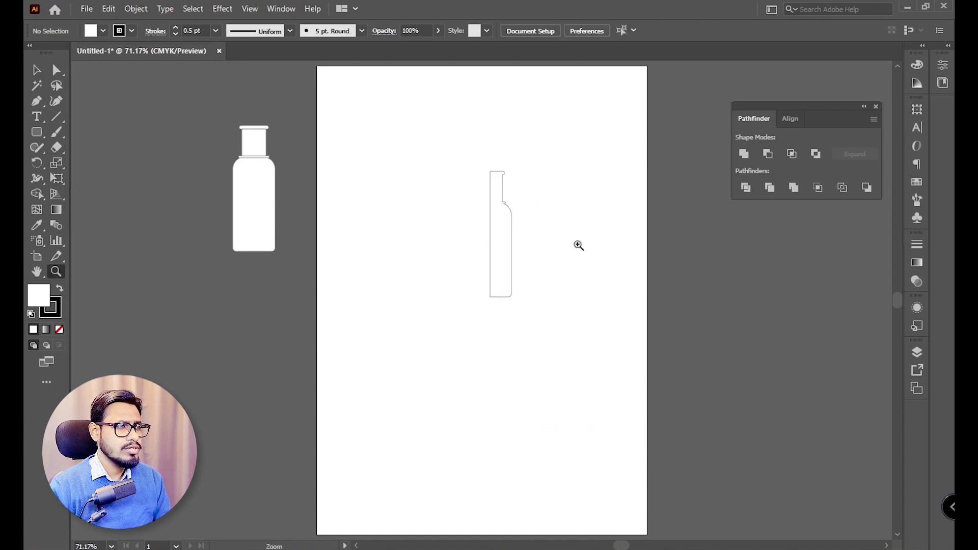
Step: Fill the half-bottle profile with the orange swatch C=0 M=50 Y=100 K=0
scroll(583, 321, up, 3)
drag(604, 301, 605, 308)
key(v)
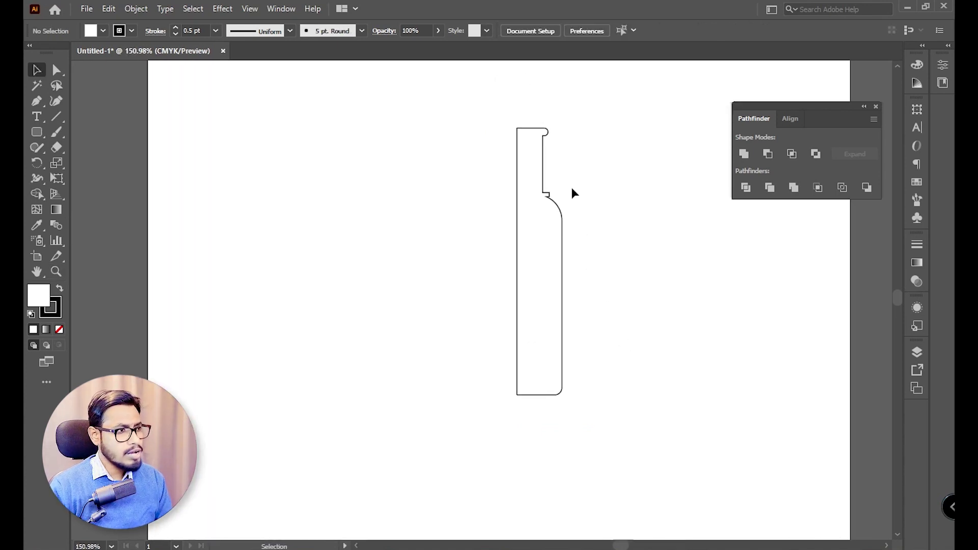
drag(571, 185, 496, 274)
click(105, 31)
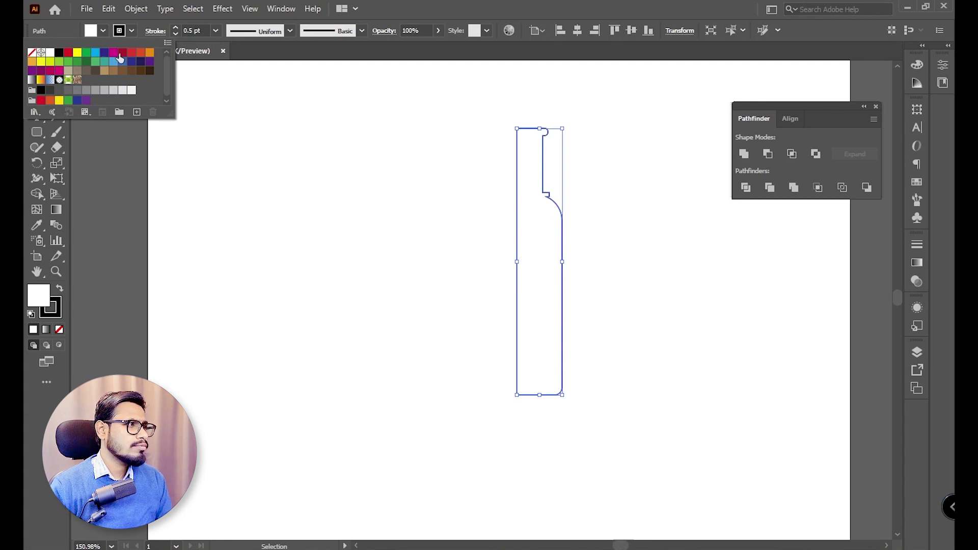
click(149, 53)
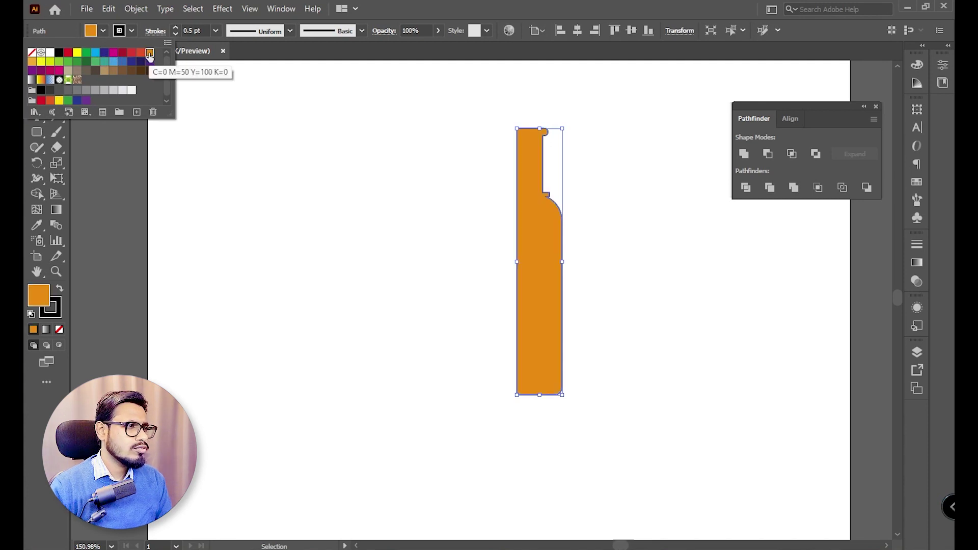
Step: Remove the half-bottle profile's stroke and move the profile slightly down on the artboard
click(132, 31)
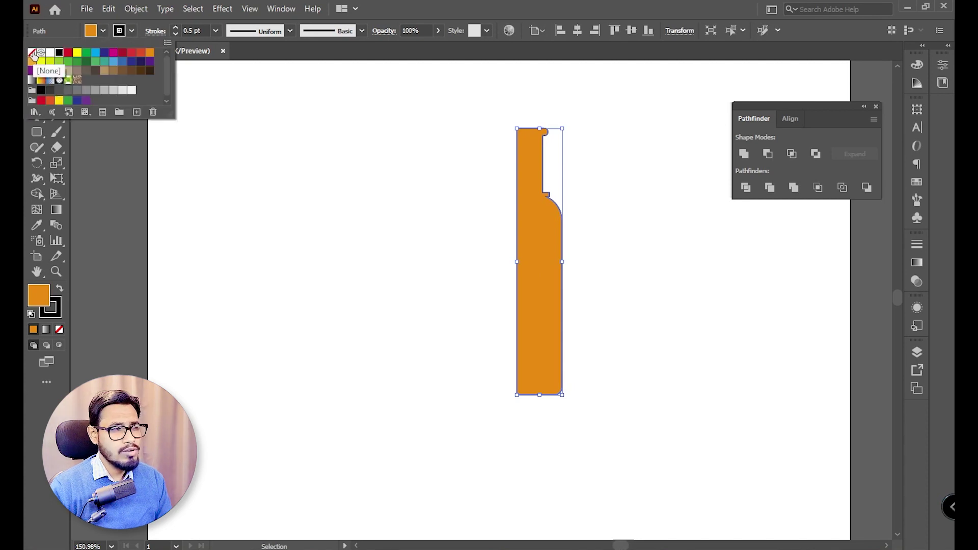
click(32, 54)
click(439, 227)
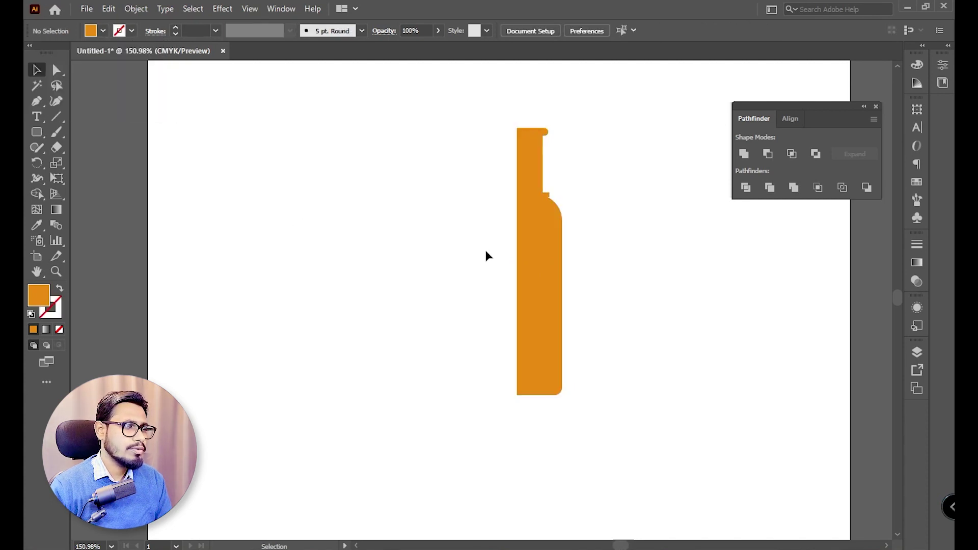
drag(538, 237, 528, 280)
Step: Try red (C=0 M=80 Y=95 K=0) and magenta fills on the half-bottle profile, and restore its orange fill
click(103, 31)
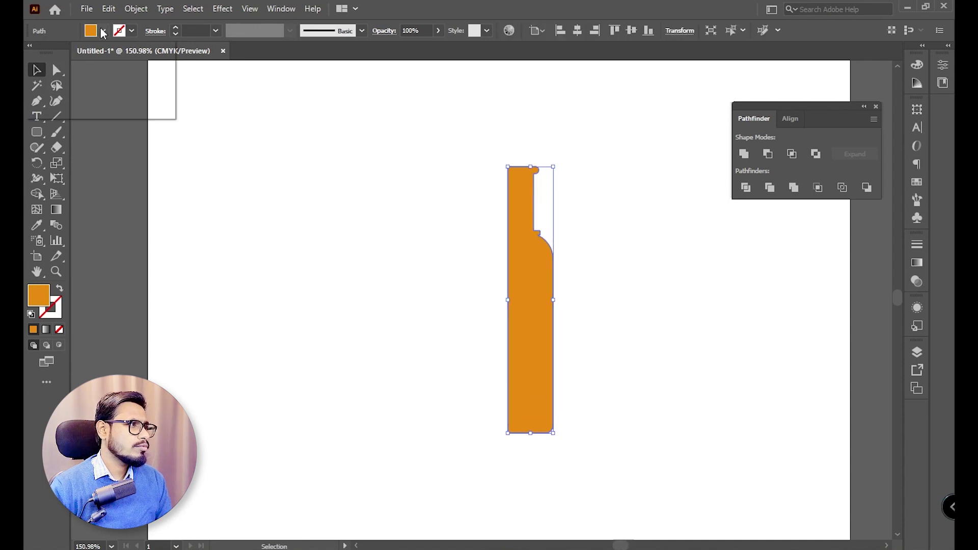
click(140, 53)
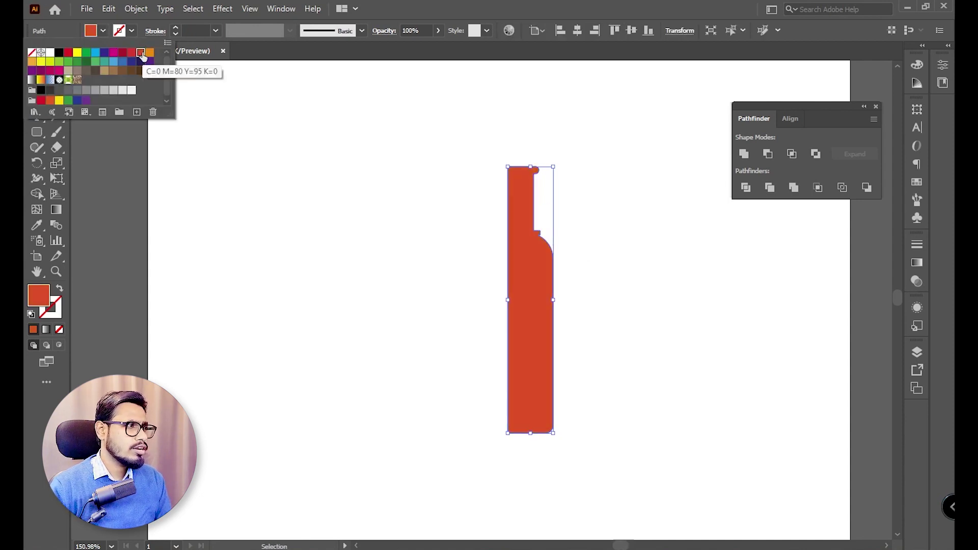
click(113, 52)
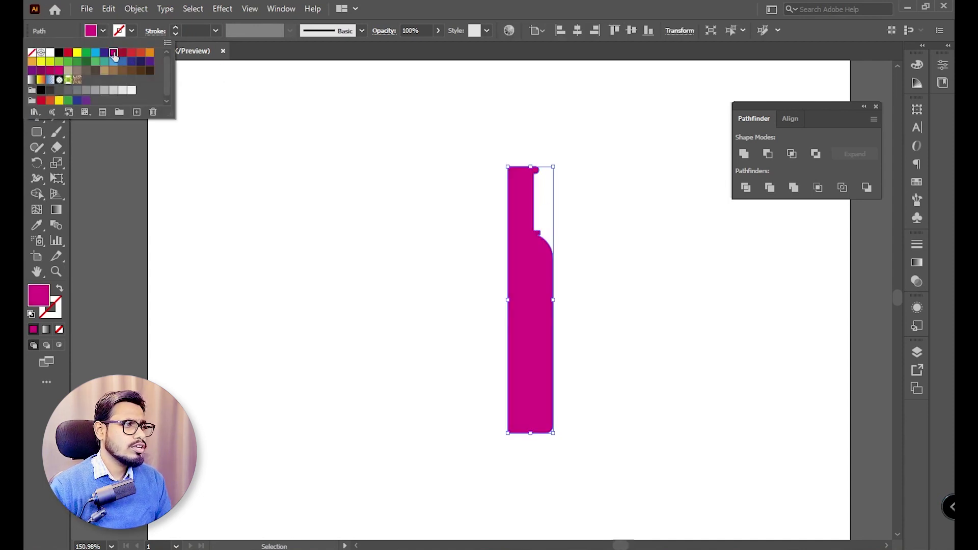
click(150, 53)
click(308, 159)
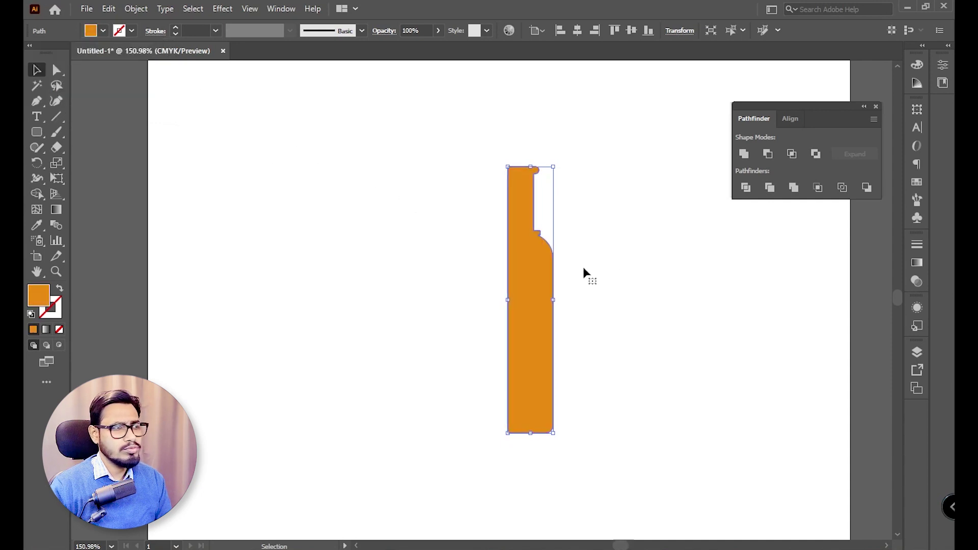
Step: Open the 3D Revolve effect for the orange half-bottle profile and keep its options window clear of the previewed bottle
drag(583, 273, 448, 313)
click(565, 214)
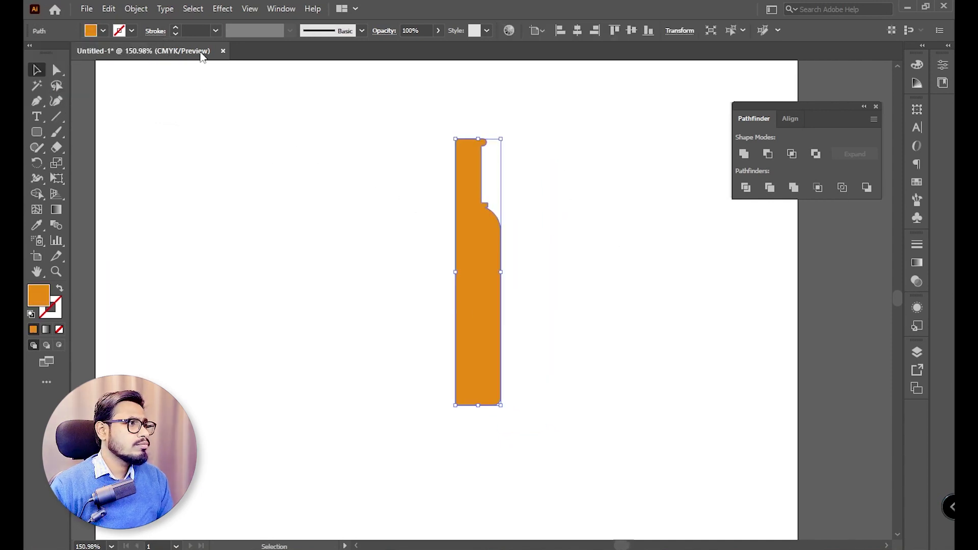
click(223, 9)
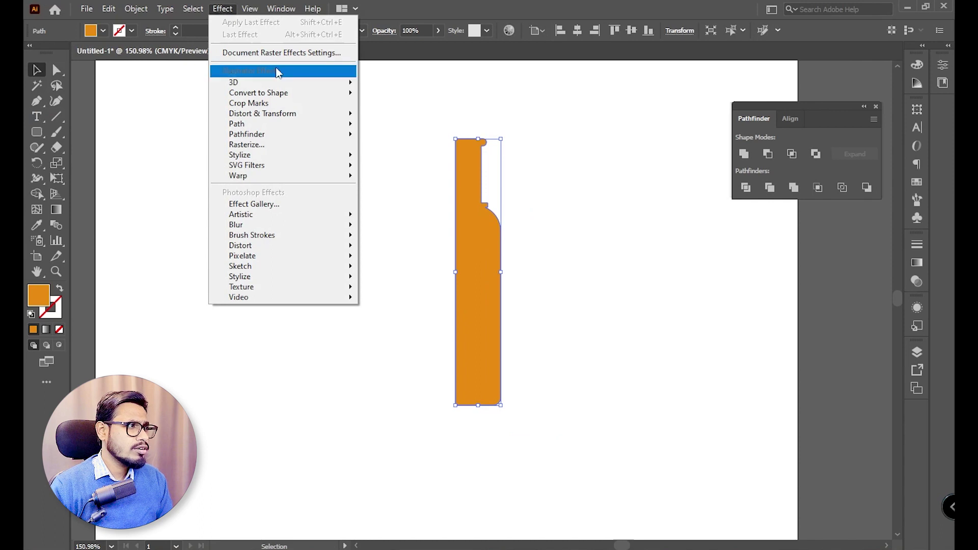
mouse_move(282, 80)
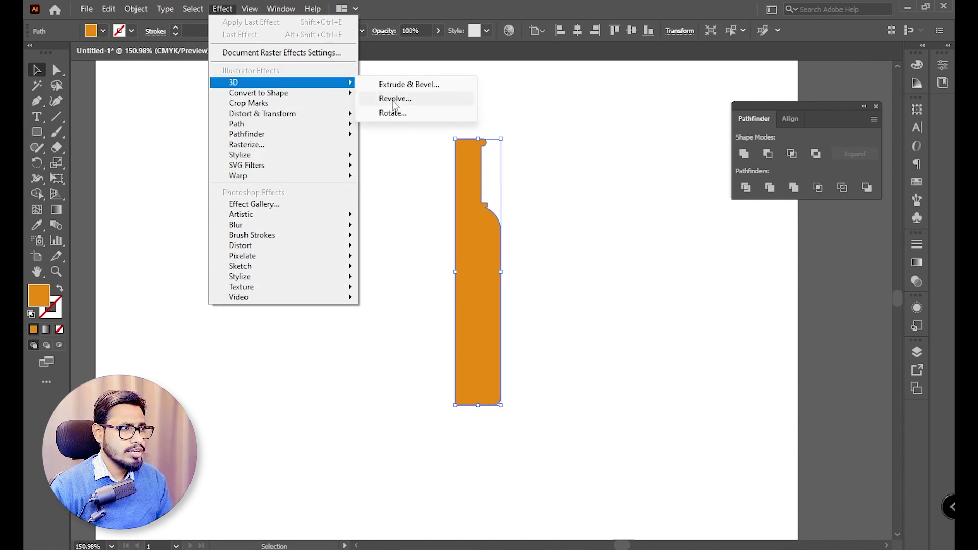
click(396, 99)
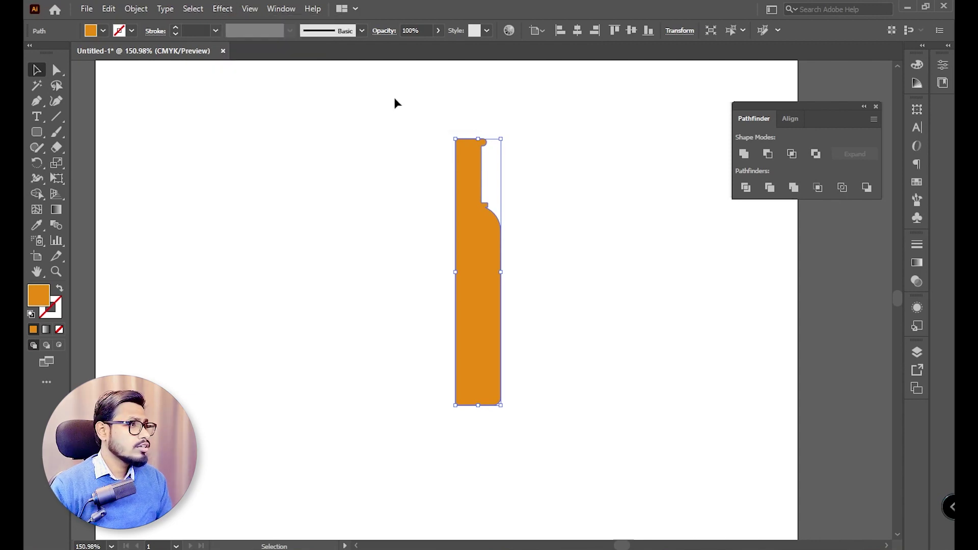
click(222, 10)
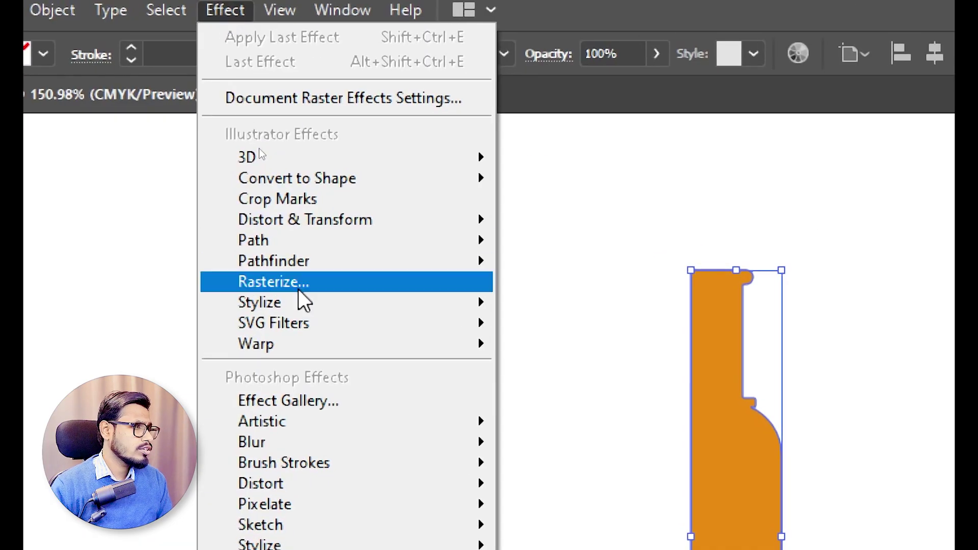
mouse_move(291, 158)
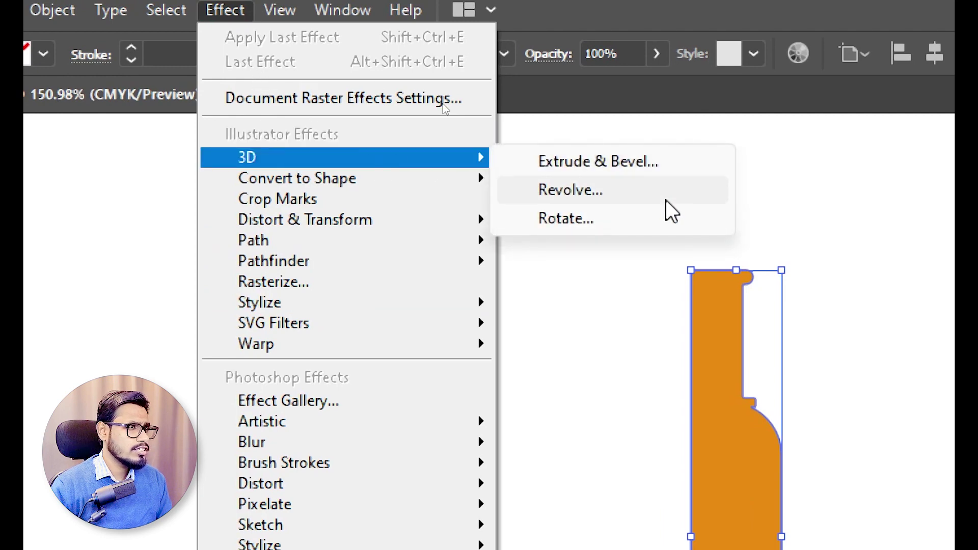
click(567, 191)
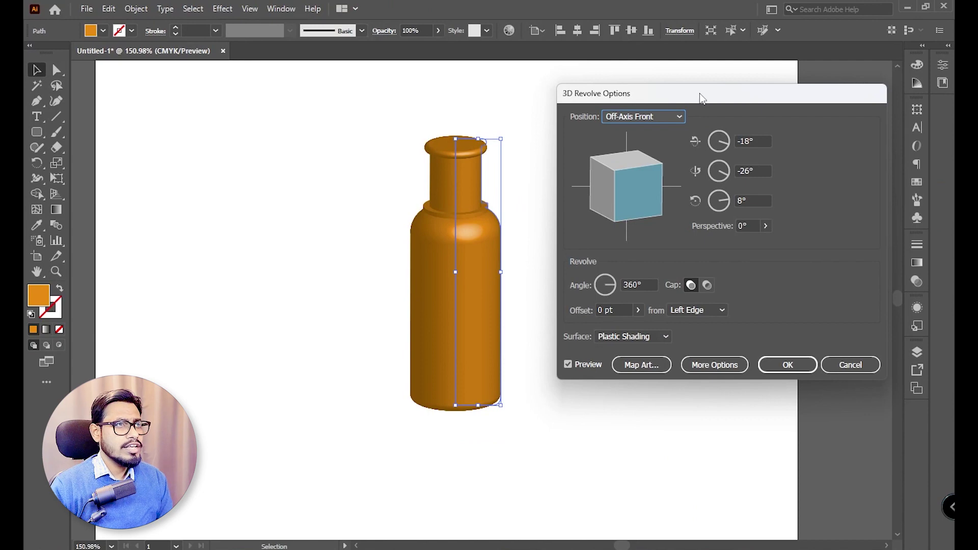
drag(700, 97, 713, 139)
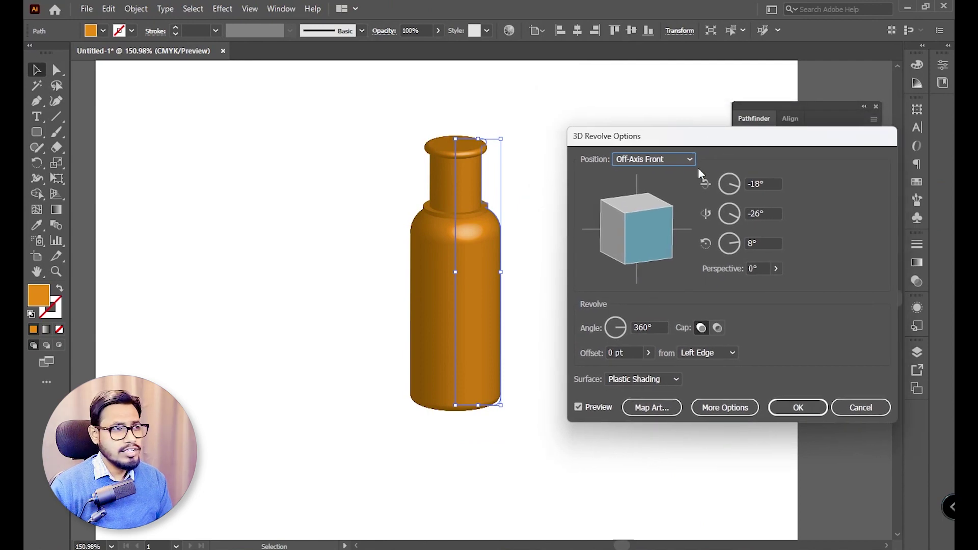
drag(674, 143, 688, 138)
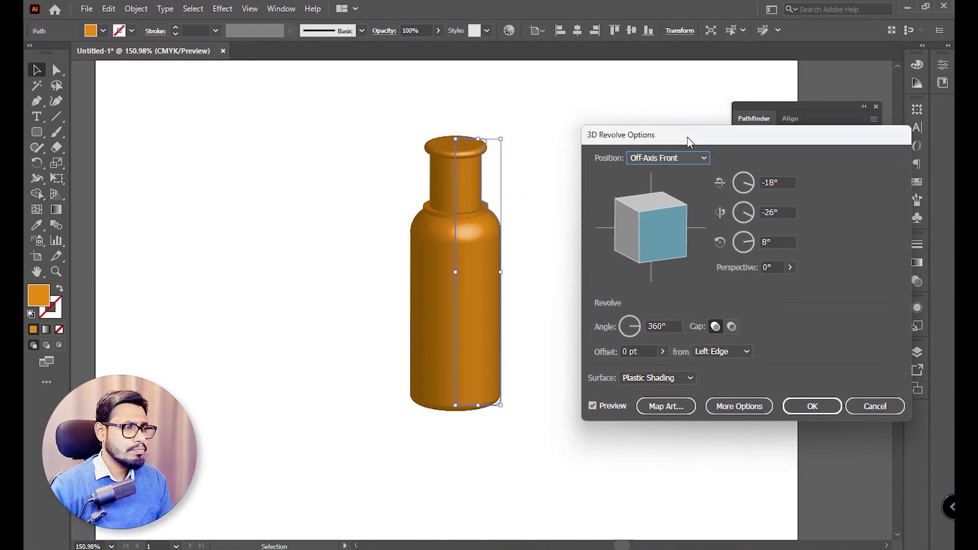
Step: Try the Off-Axis Back, Front, Left and Off-Axis Right positions for the revolved bottle, and return to Off-Axis Front
click(668, 157)
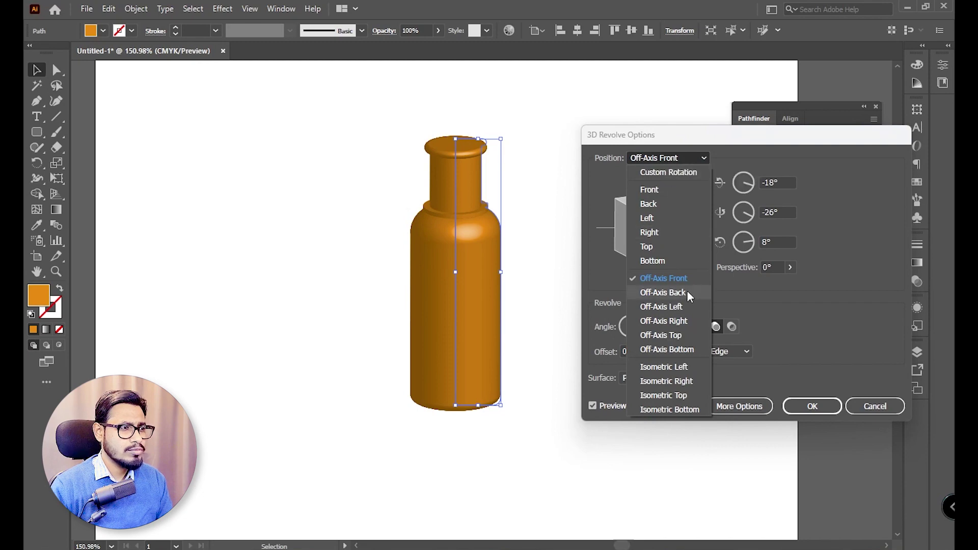
click(685, 291)
click(668, 158)
click(676, 191)
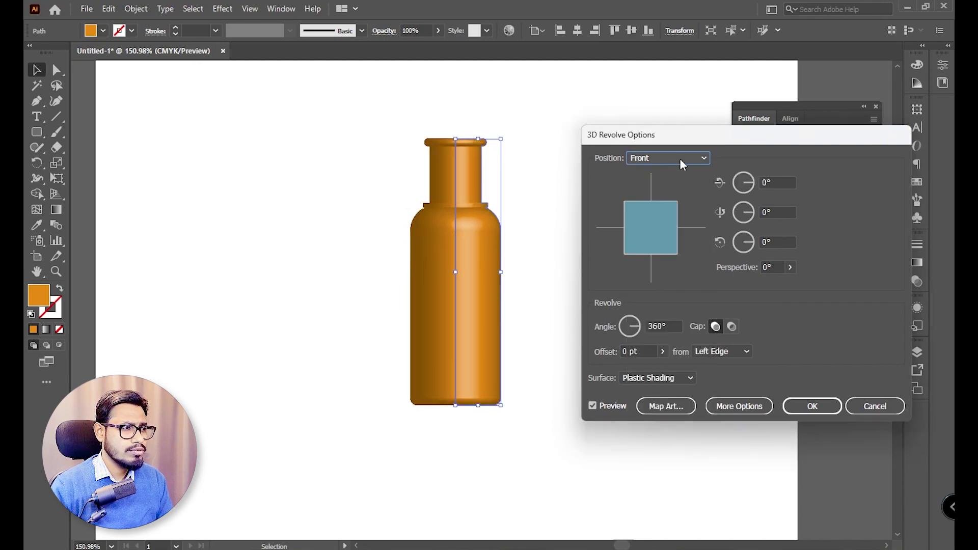
click(680, 157)
click(674, 217)
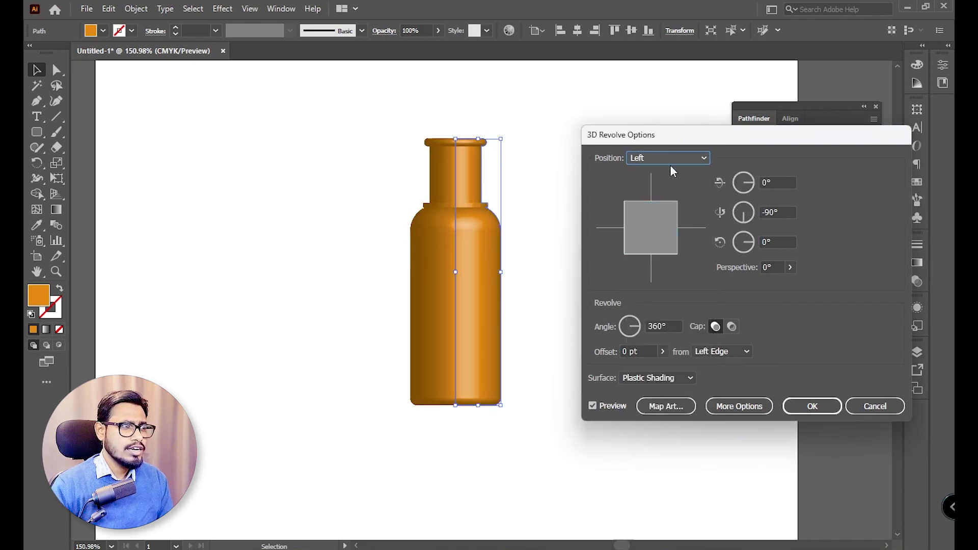
click(671, 161)
click(670, 320)
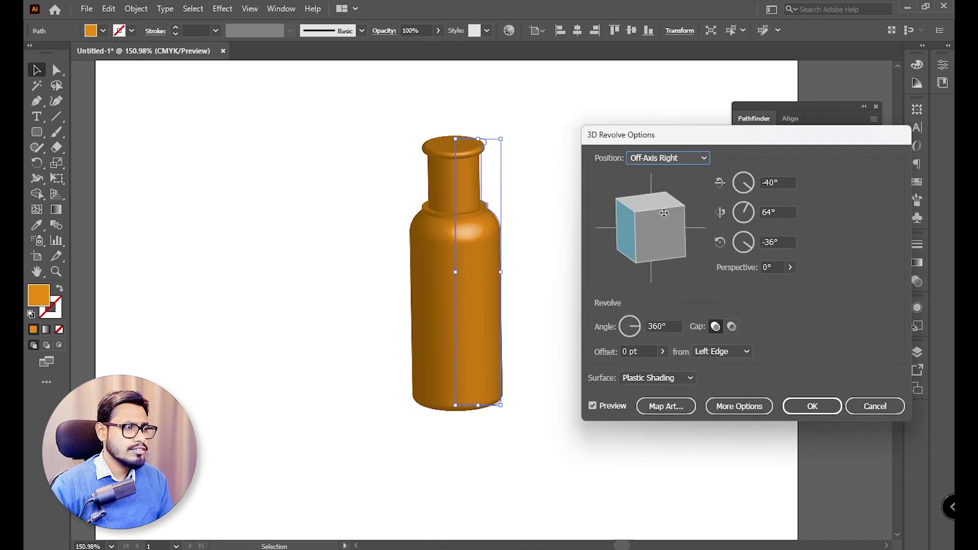
click(677, 159)
click(686, 280)
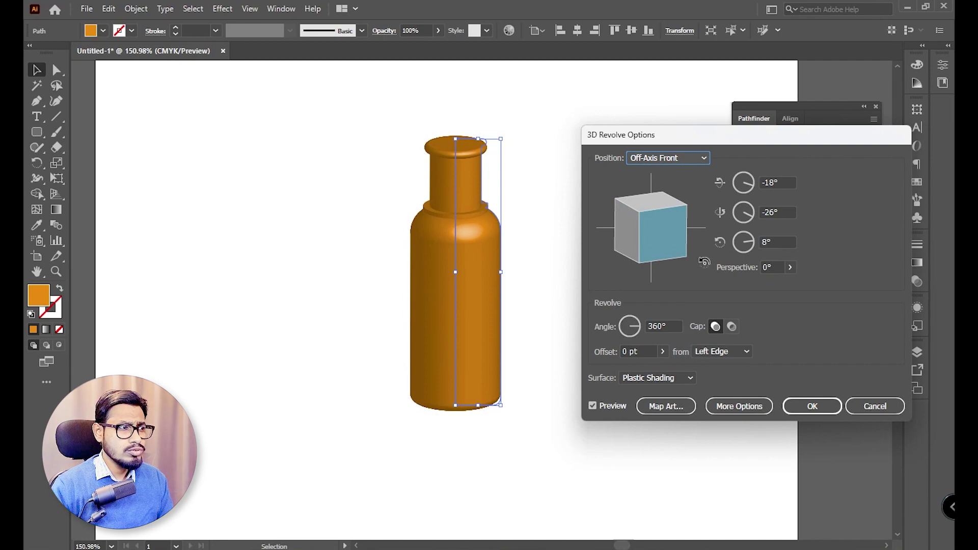
Step: Expand the revolve's surface options and move the light to the right edge of the shading sphere
drag(772, 134, 769, 100)
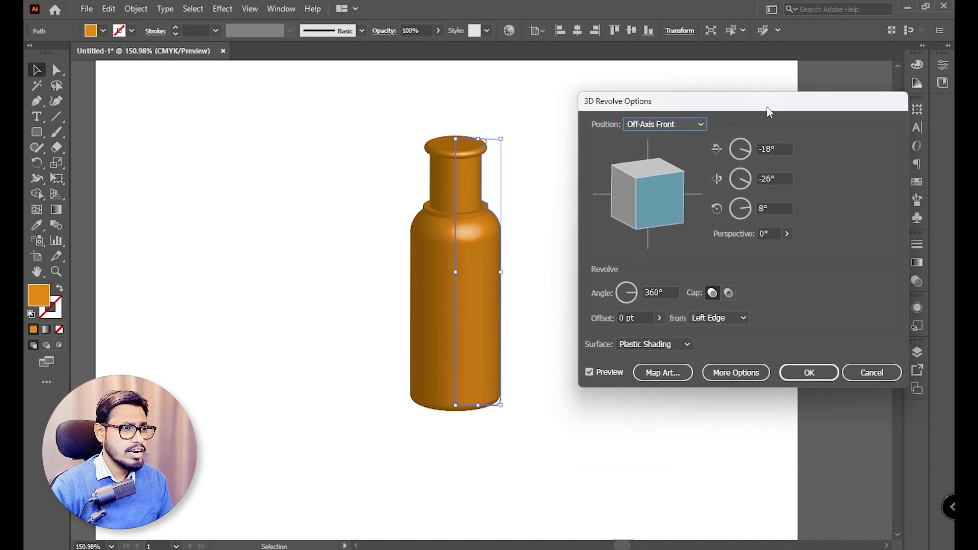
click(734, 377)
drag(769, 109, 743, 68)
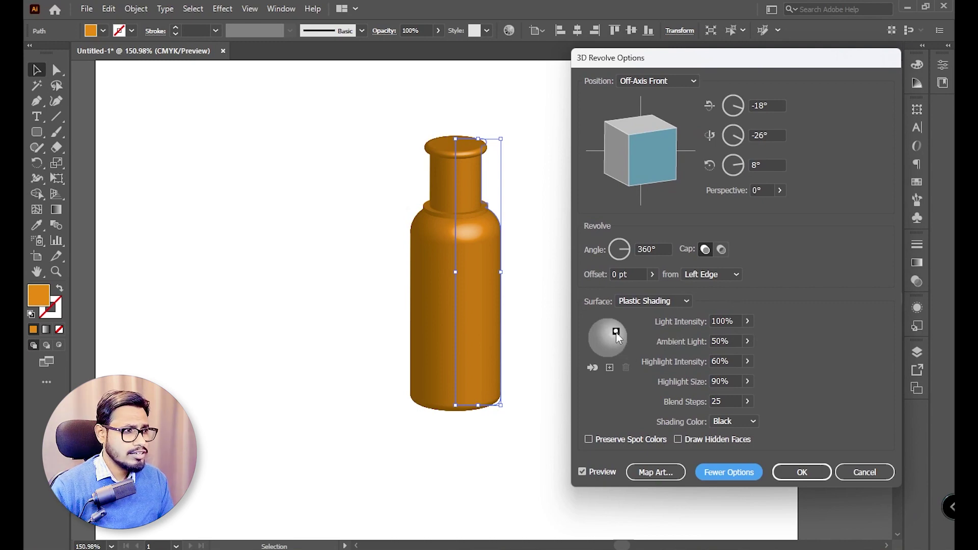
drag(616, 331, 625, 338)
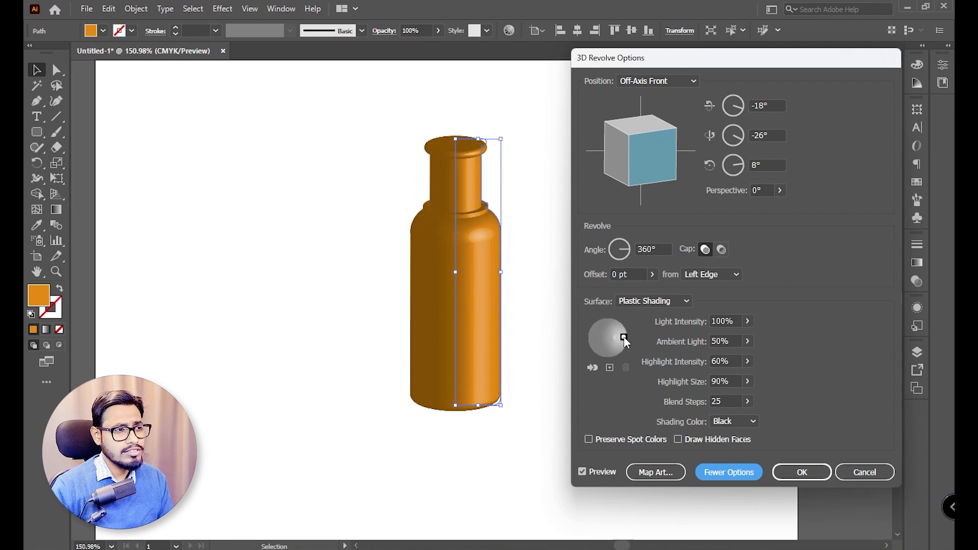
Step: Add a second light to the shading sphere and place it at the left edge, opposite the first light
click(610, 369)
drag(604, 338, 591, 345)
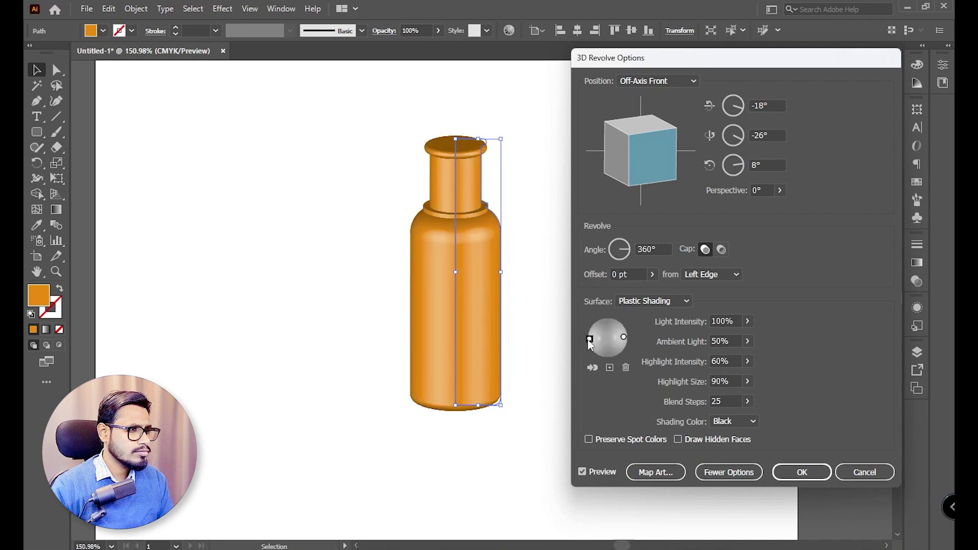
click(623, 337)
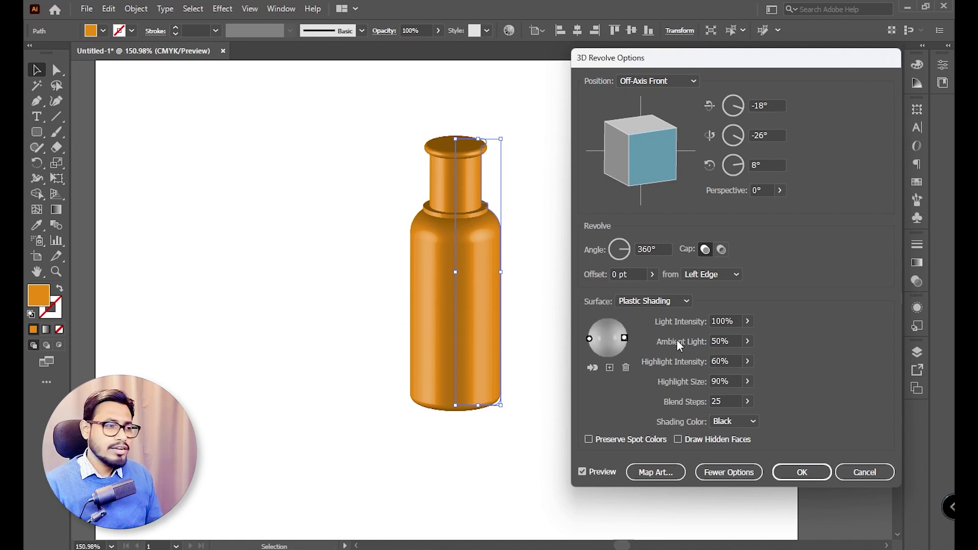
Step: Add a third light at the top of the shading sphere and send it to the back of the object
click(610, 367)
mouse_move(610, 340)
mouse_down()
mouse_move(602, 324)
mouse_move(610, 326)
mouse_up()
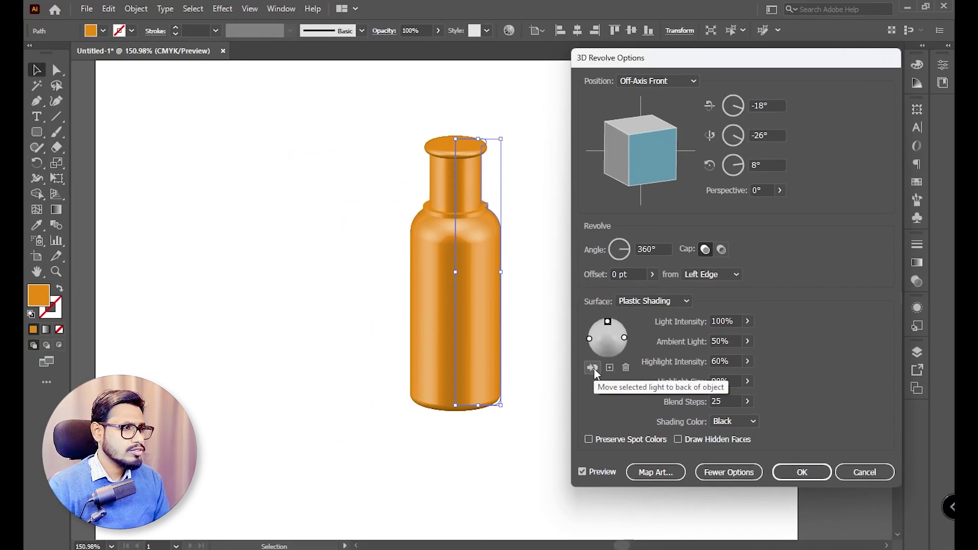
click(592, 368)
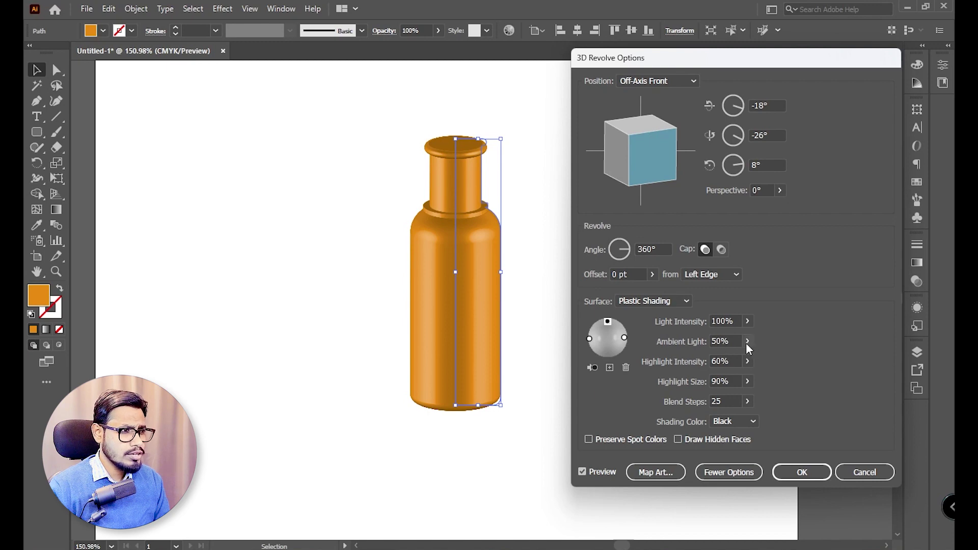
Step: Set the back light's intensity to 79% and the blend steps to 100, and apply the 3D Revolve effect
click(747, 321)
drag(741, 339, 735, 340)
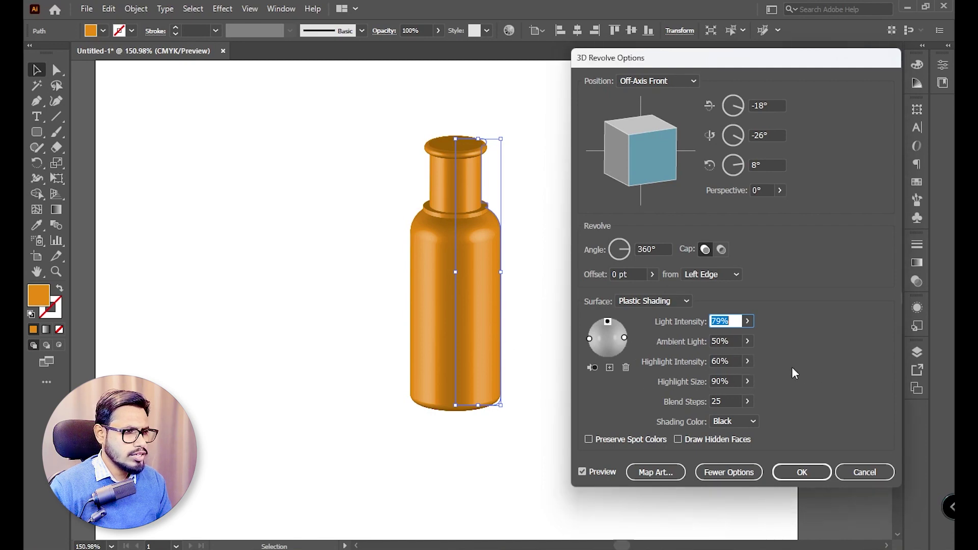
click(748, 402)
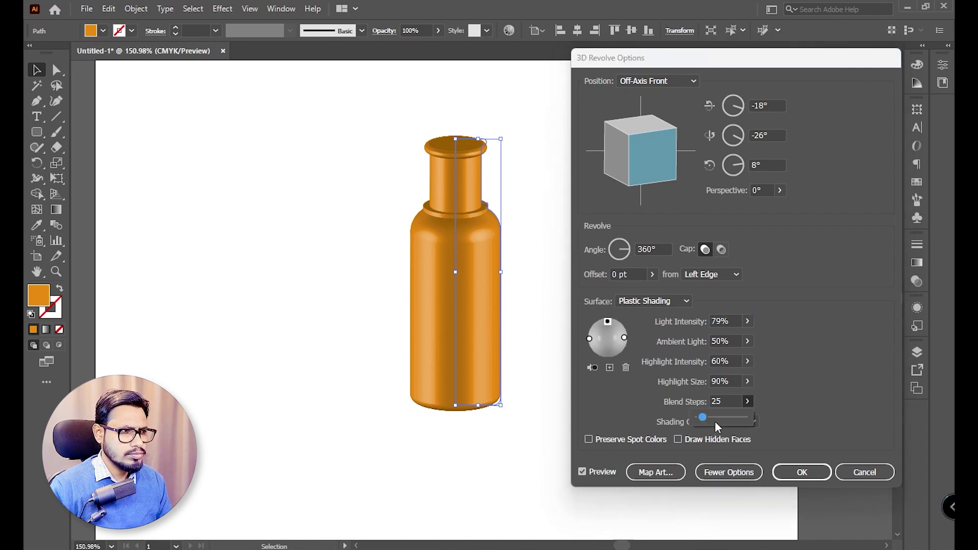
drag(704, 417, 742, 421)
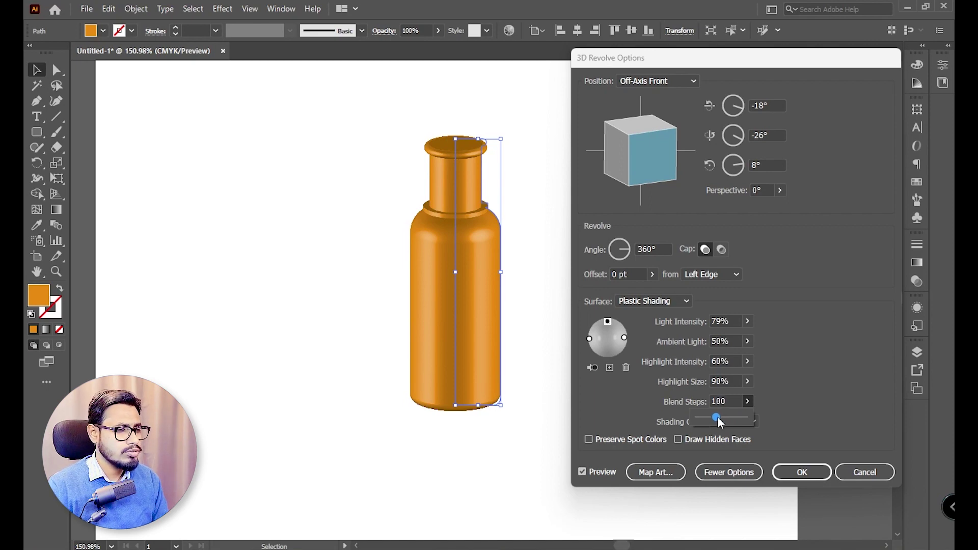
click(771, 380)
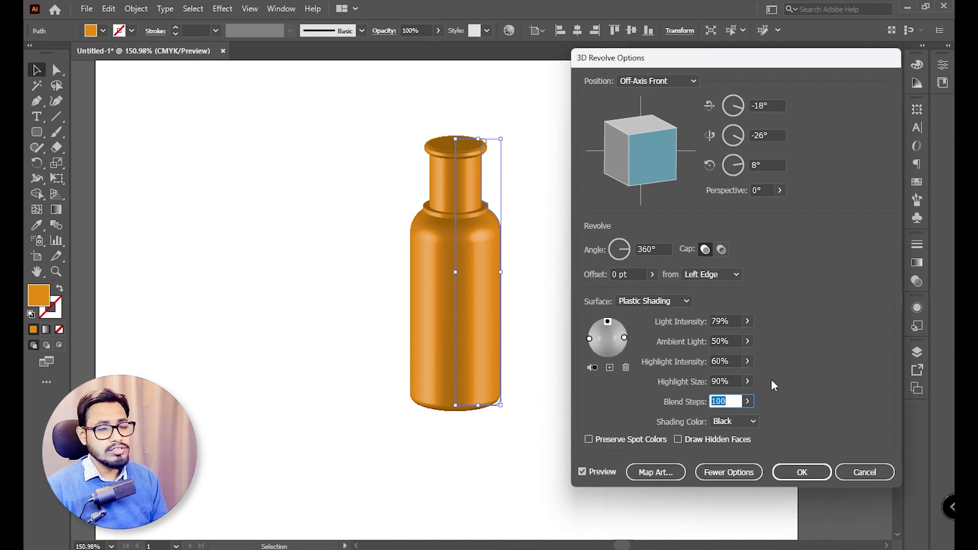
click(803, 472)
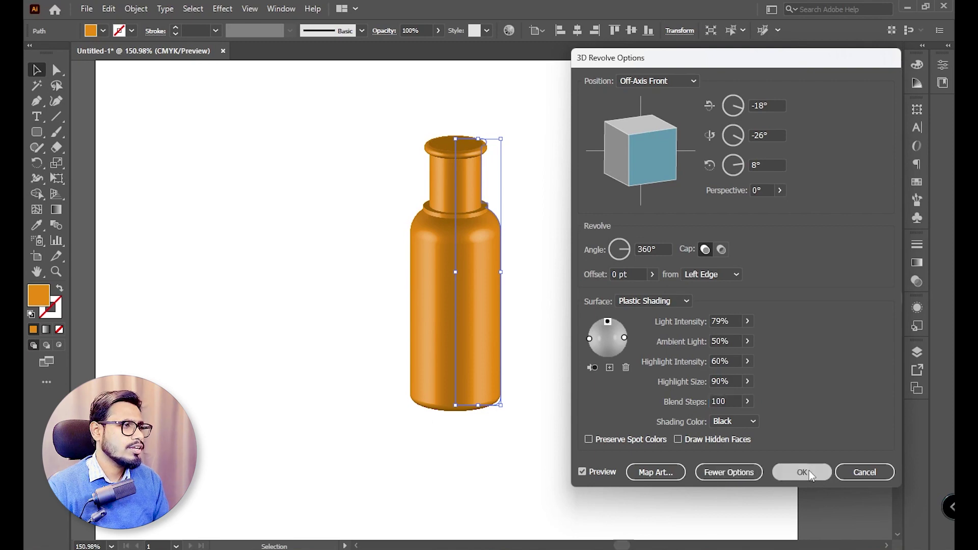
Step: Select the revolved bottle and place the Swatches panel as a floating panel beside it
click(577, 352)
key(z)
drag(522, 297, 614, 393)
key(v)
drag(560, 328, 489, 321)
click(103, 31)
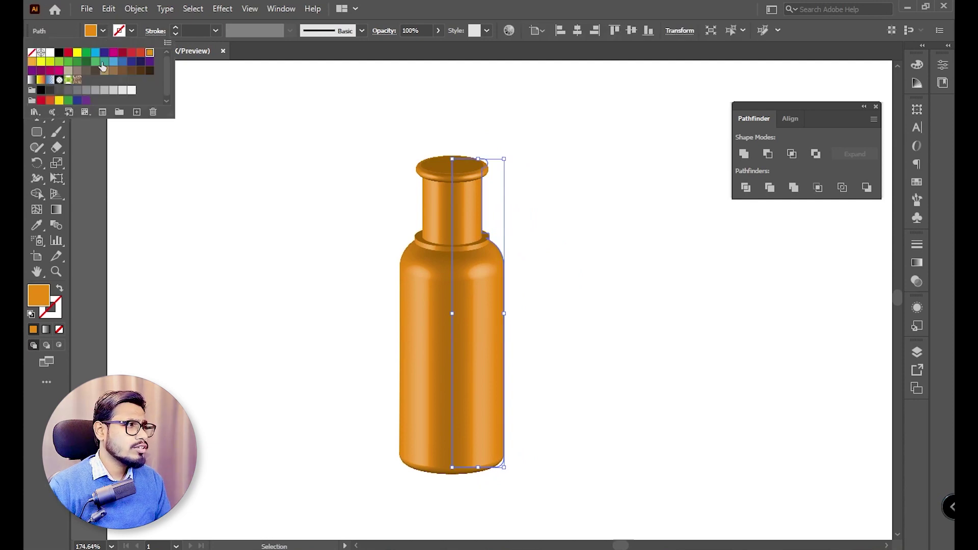
click(924, 181)
click(924, 182)
drag(815, 99, 674, 332)
click(918, 200)
drag(729, 313, 766, 242)
Step: Try cyan, green, red, magenta, brown, black and yellow-orange fills on the bottle, ending with its original orange swatch
click(761, 298)
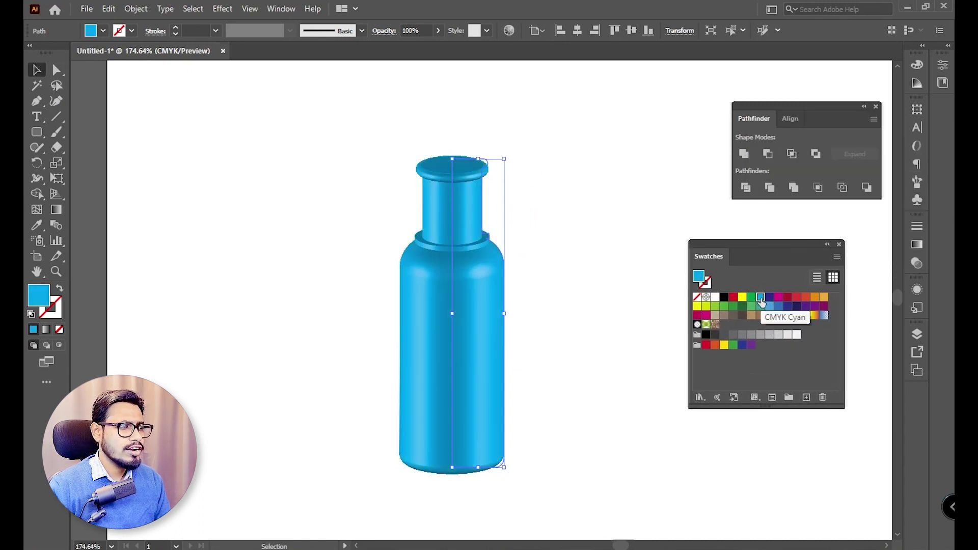
click(751, 297)
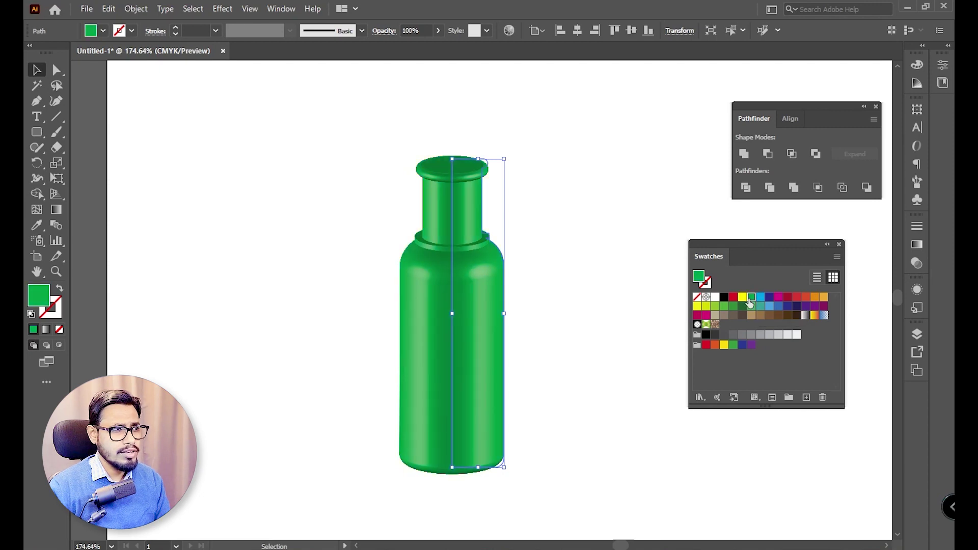
click(798, 299)
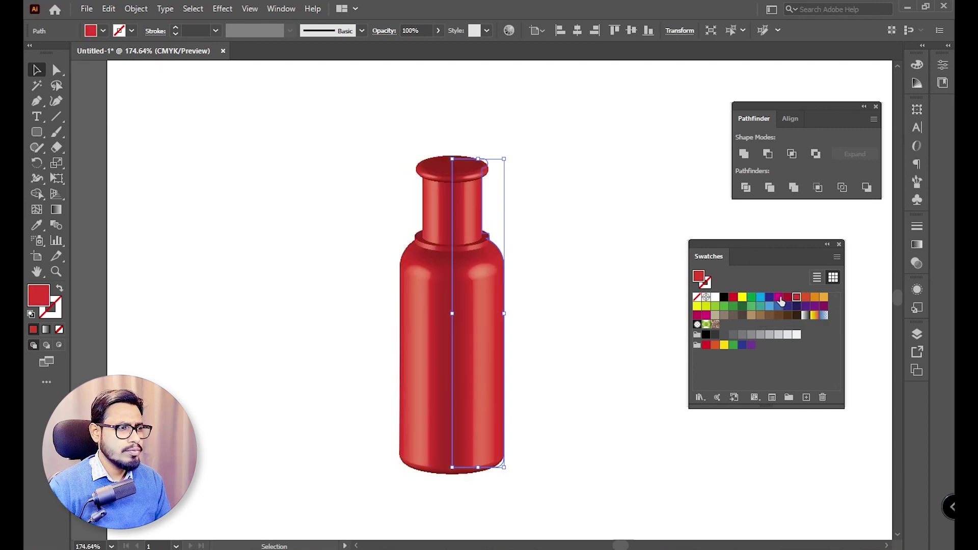
click(780, 300)
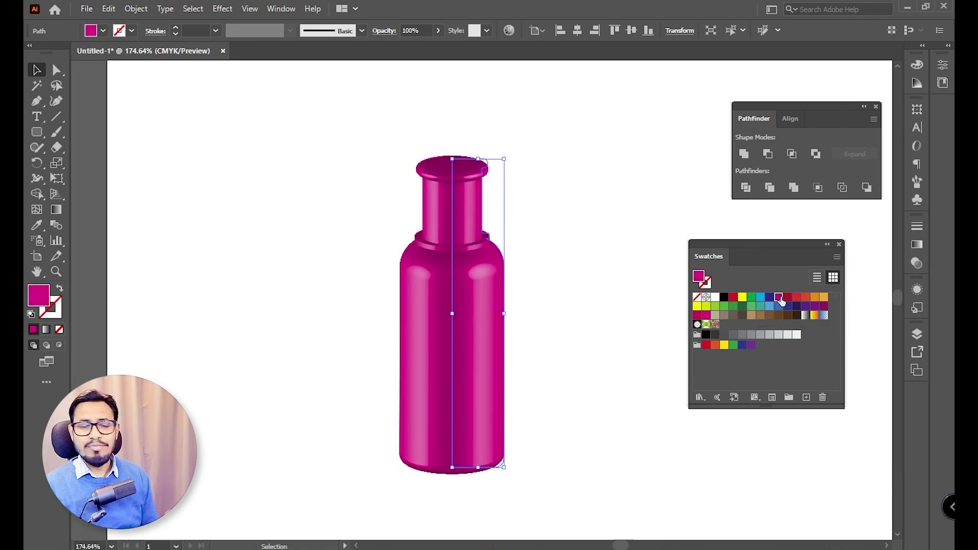
click(706, 315)
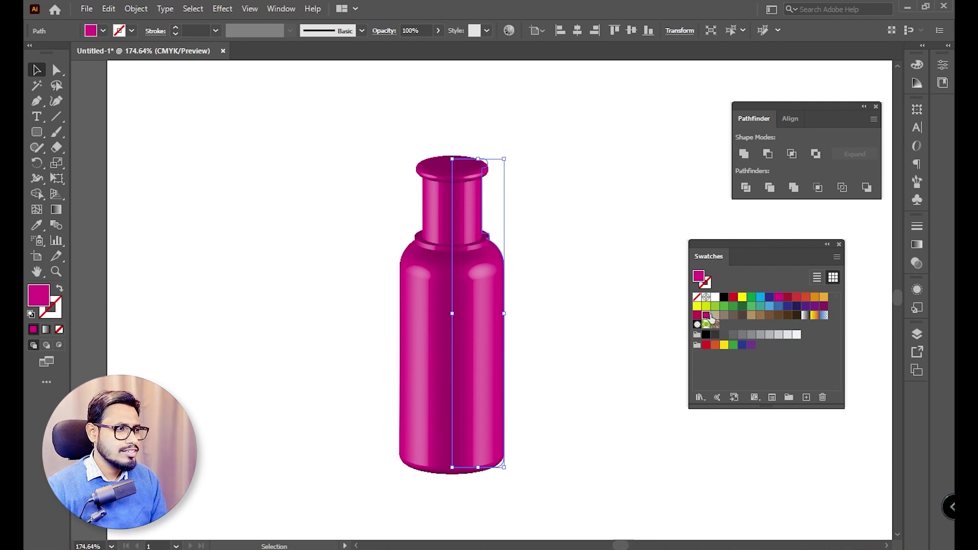
click(760, 315)
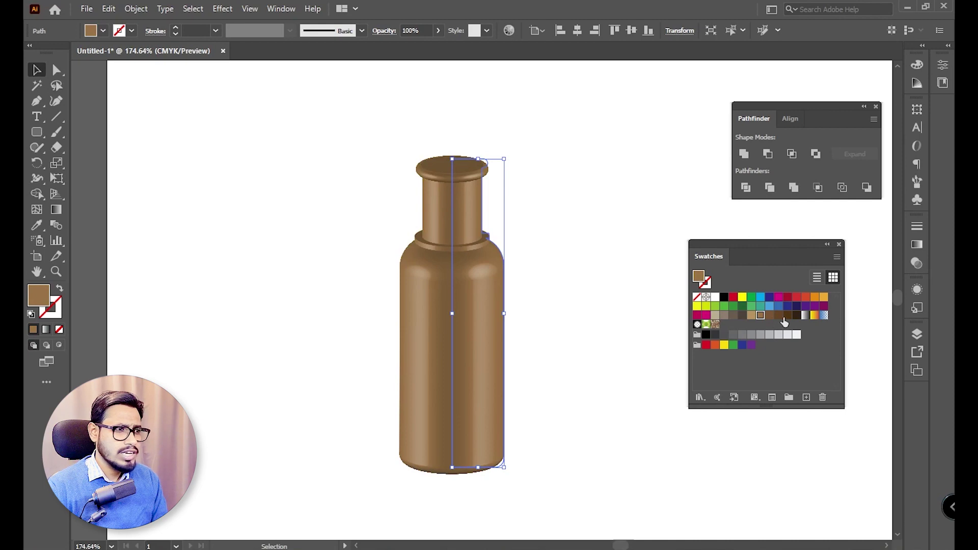
click(778, 315)
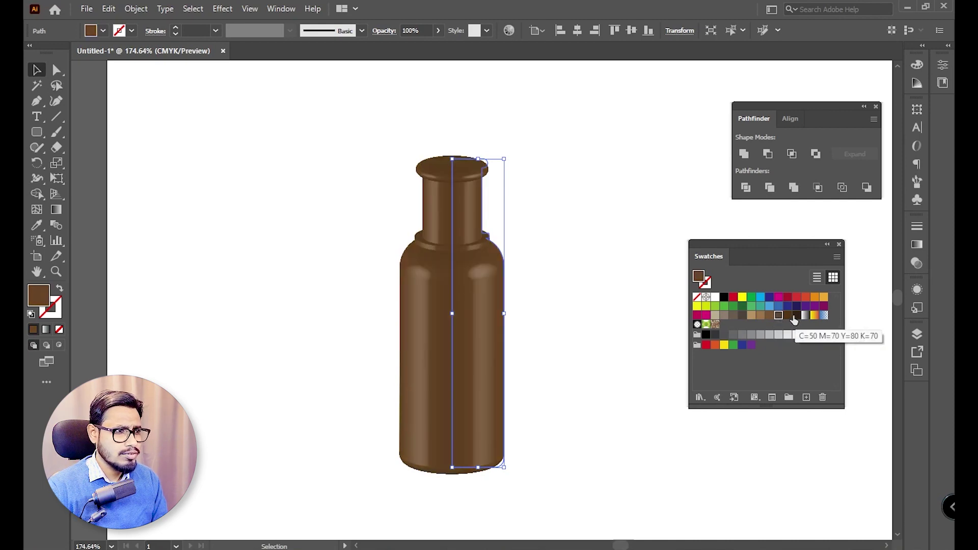
click(795, 316)
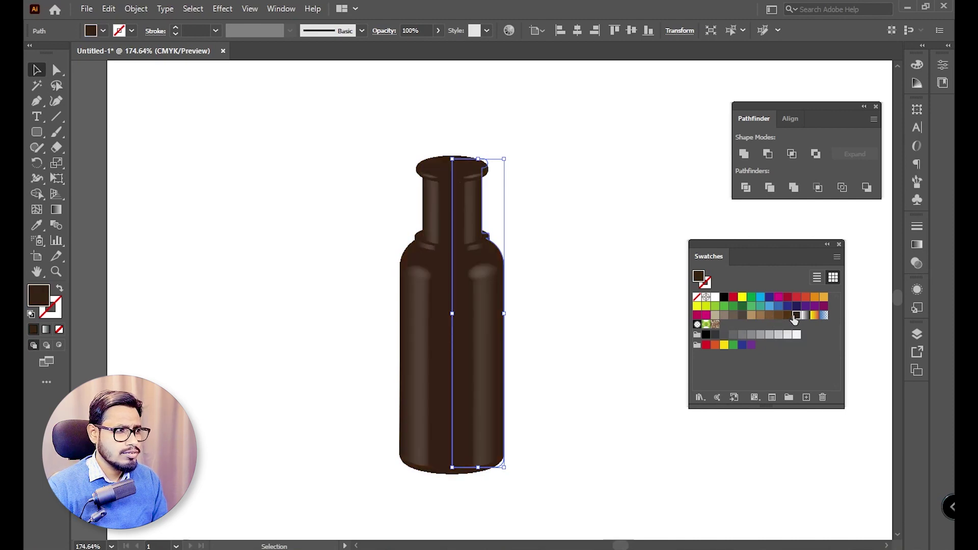
click(707, 334)
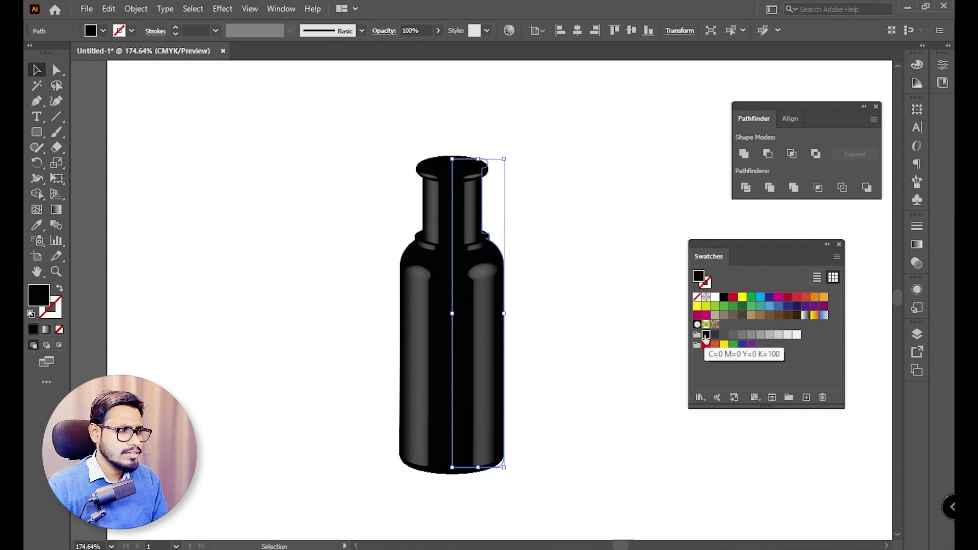
click(731, 309)
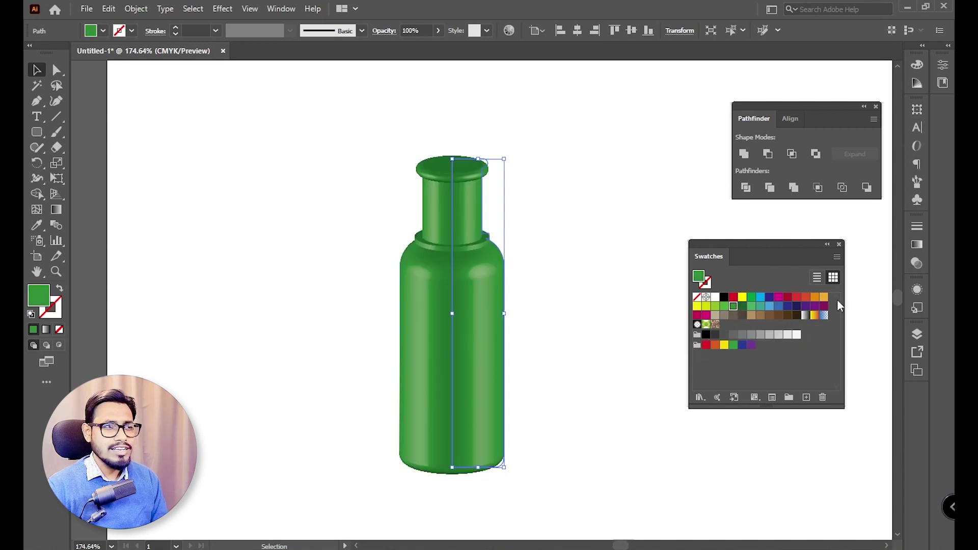
click(824, 297)
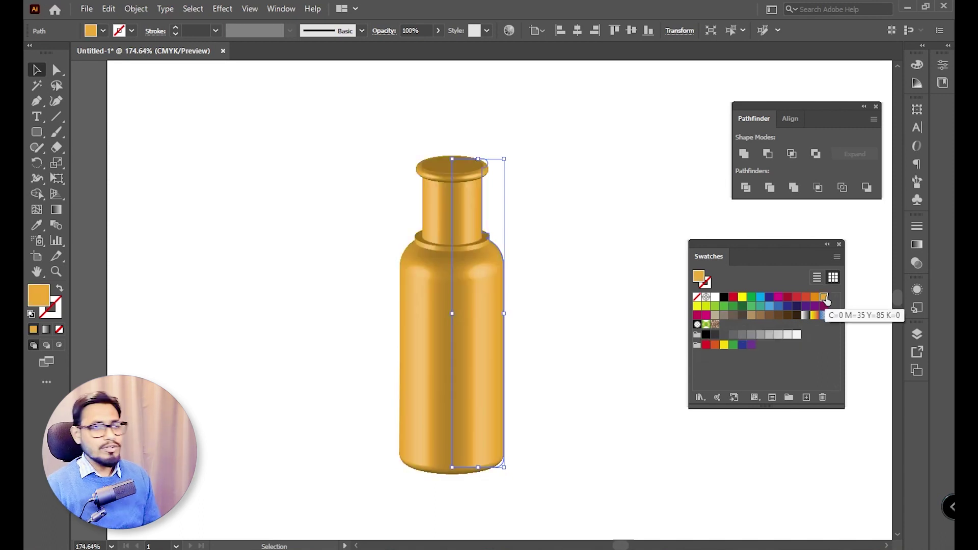
click(816, 298)
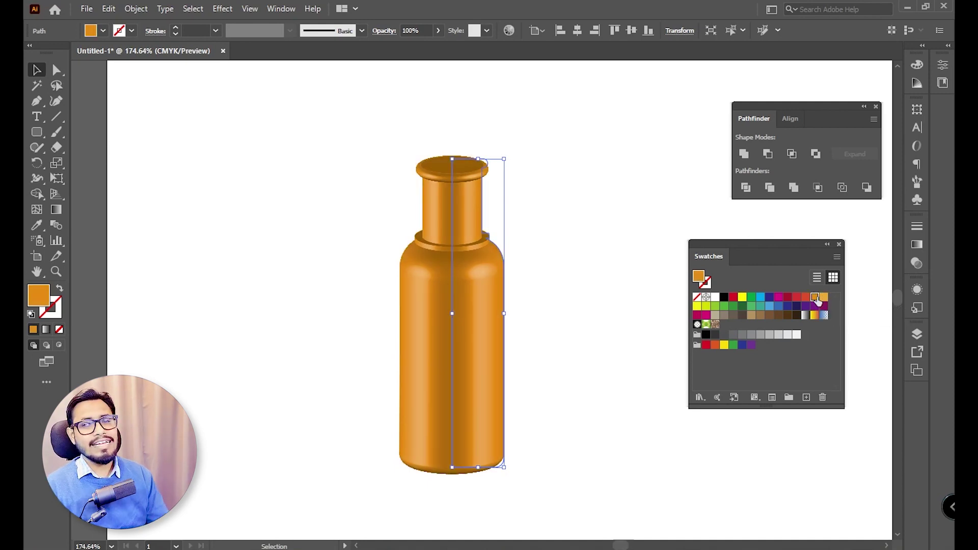
Step: Move the Swatches panel clear of the drawing area and draw a wide orange rectangle beside the bottle
drag(785, 254, 672, 84)
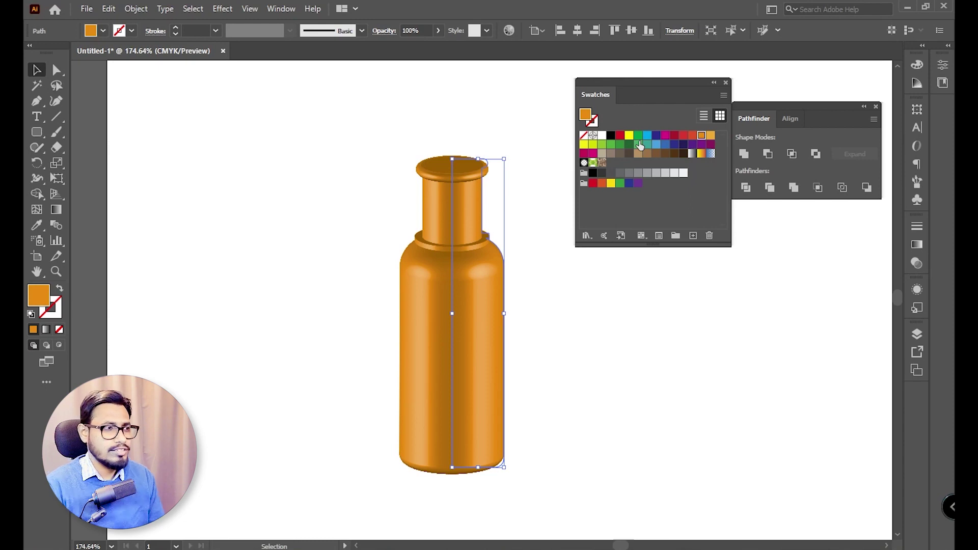
mouse_move(659, 81)
mouse_down()
mouse_move(743, 218)
mouse_move(712, 190)
mouse_move(666, 84)
mouse_move(775, 220)
mouse_move(775, 245)
mouse_move(723, 230)
mouse_move(902, 226)
mouse_move(916, 139)
mouse_move(848, 219)
mouse_move(650, 90)
mouse_up()
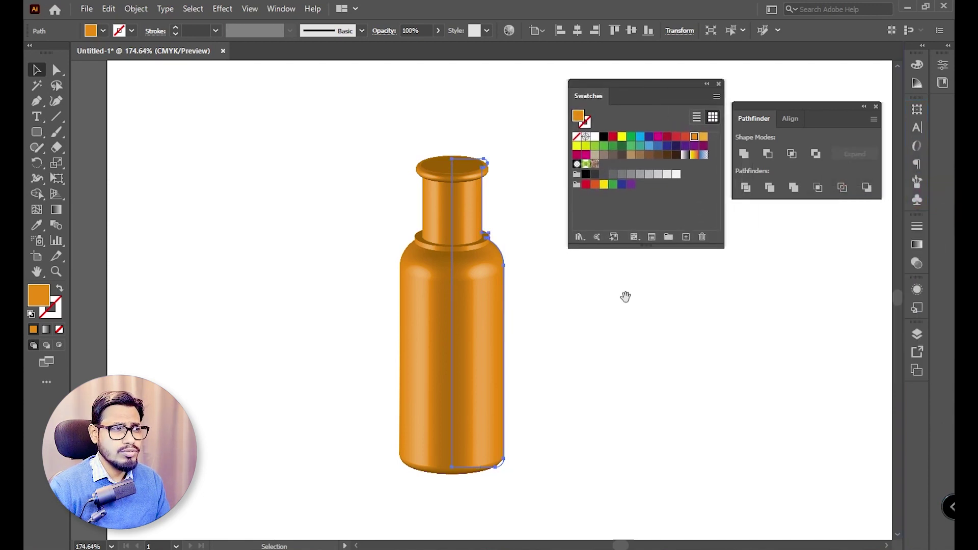
drag(625, 297, 582, 300)
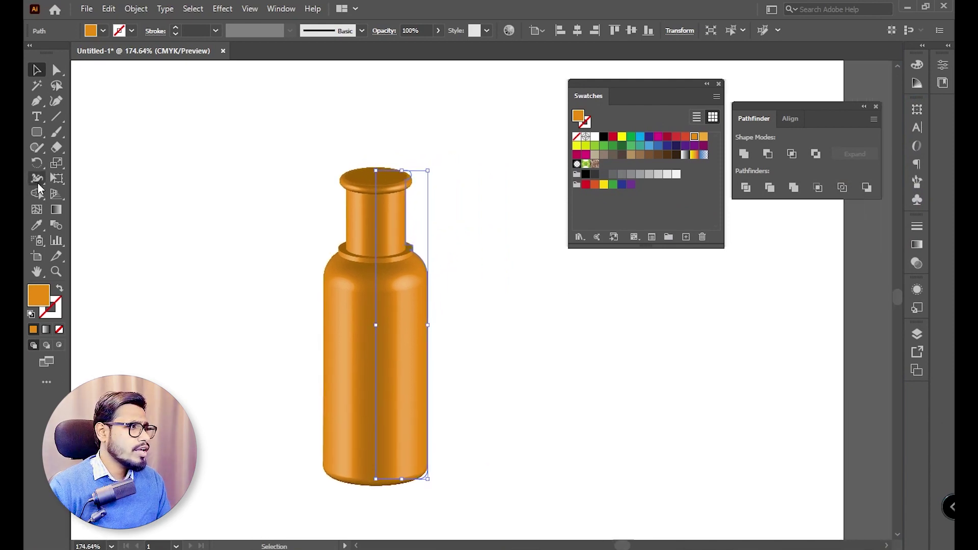
drag(37, 139, 87, 131)
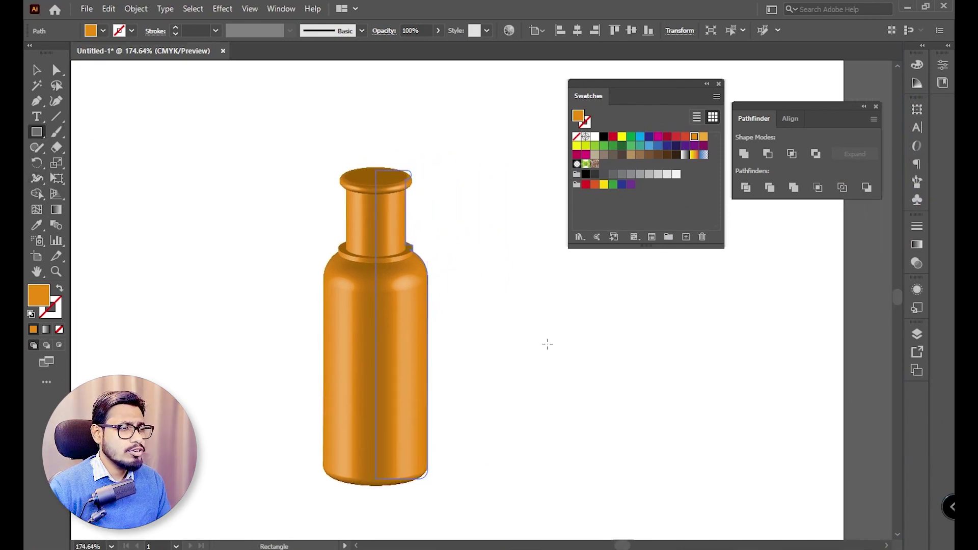
mouse_move(522, 315)
mouse_down()
mouse_move(770, 406)
mouse_move(805, 394)
mouse_up()
key(v)
drag(744, 374, 739, 331)
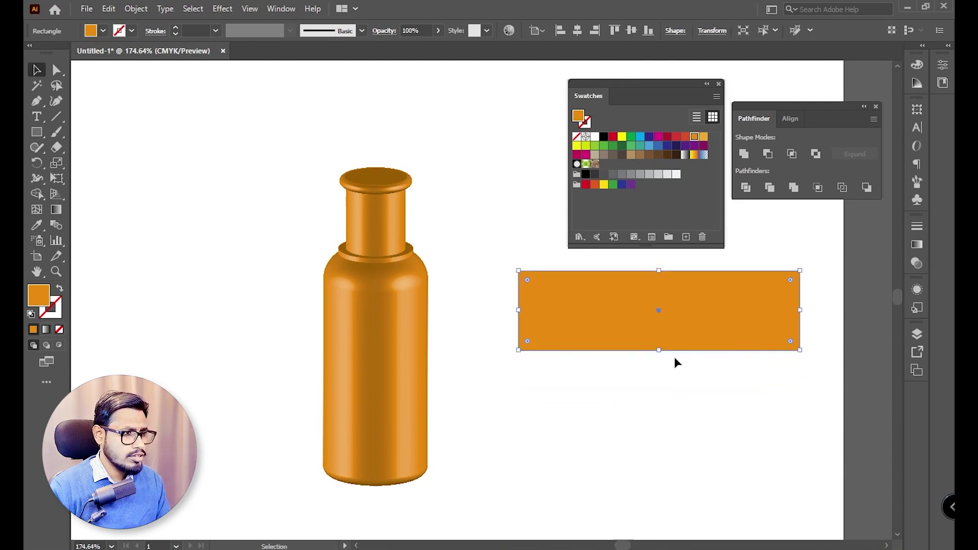
Step: Resize the orange rectangle to a smaller wide shape and reposition it beside the bottle
drag(659, 351, 659, 367)
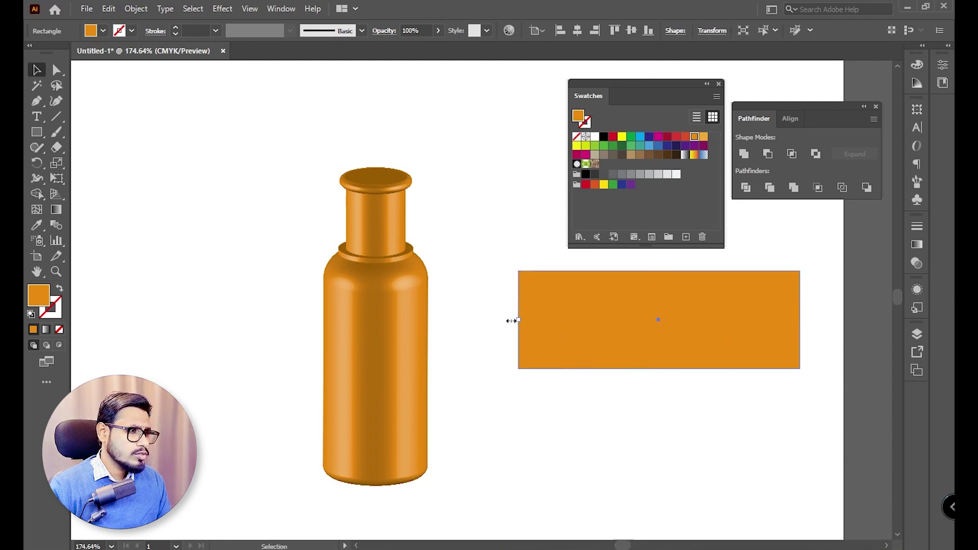
drag(518, 319, 476, 320)
drag(651, 321, 662, 332)
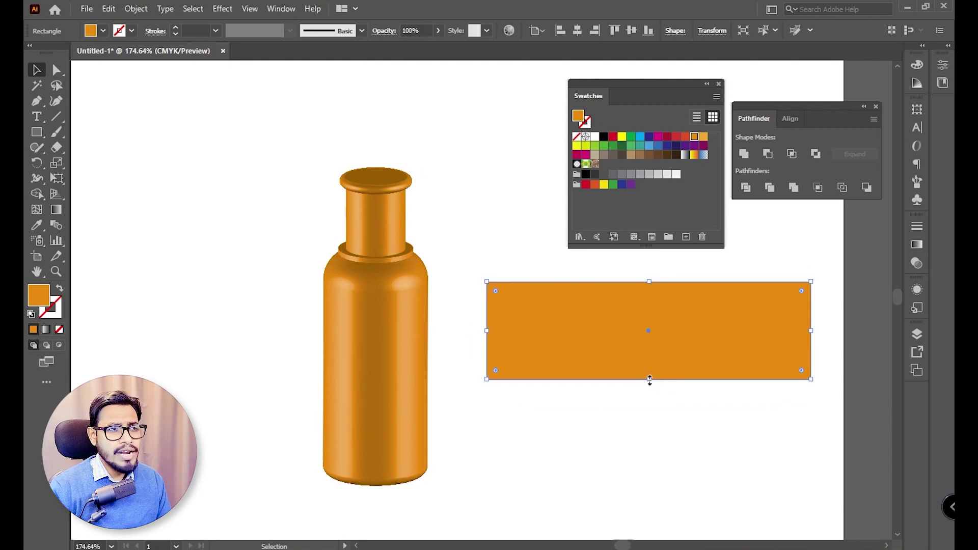
drag(650, 380, 648, 386)
drag(681, 351, 682, 342)
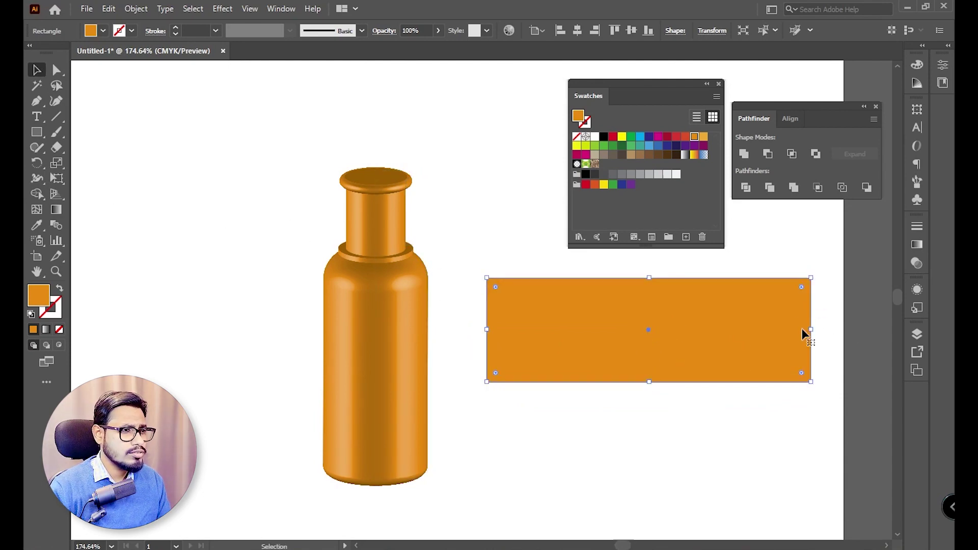
drag(811, 331, 767, 329)
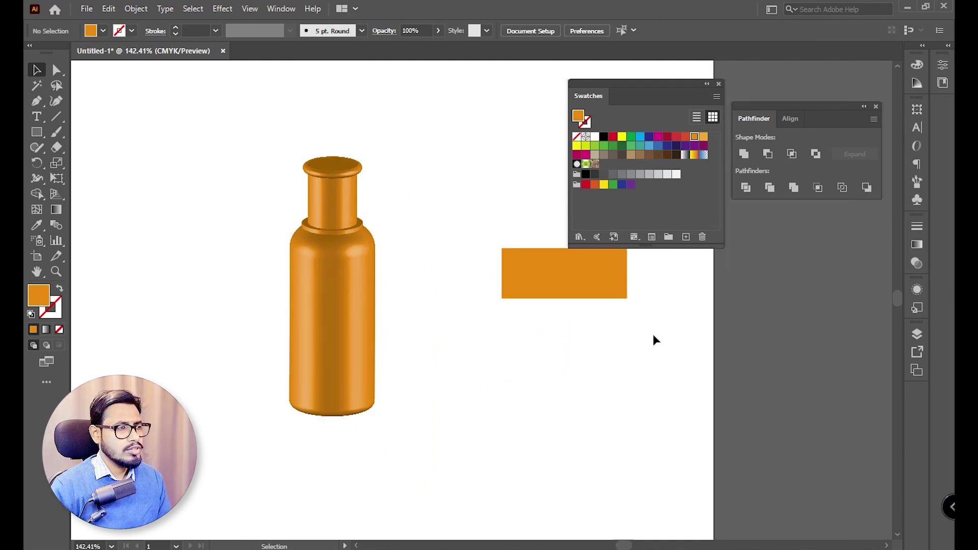
Step: Scale down the gold gradient reference image beside the artboard and move the orange rectangle down next to it
drag(725, 332, 638, 292)
drag(863, 335, 663, 414)
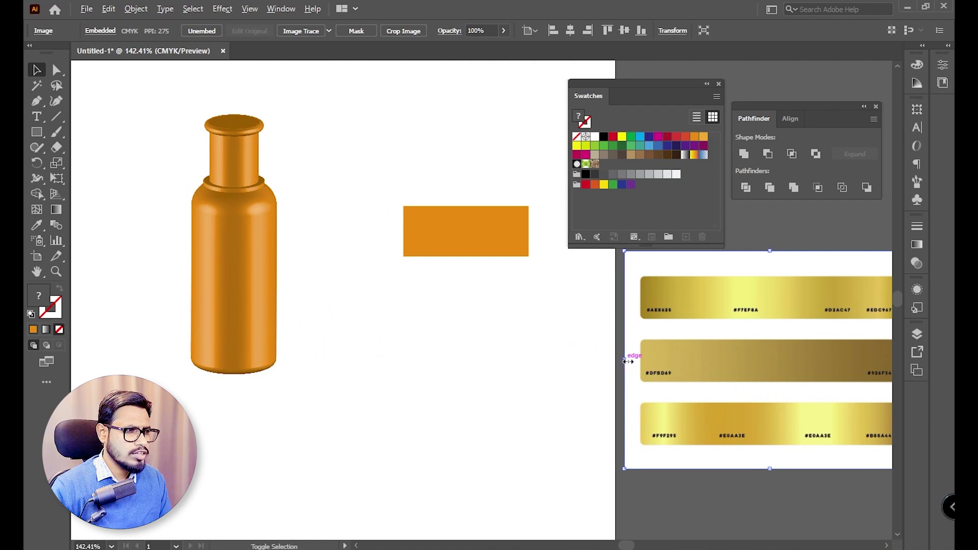
drag(629, 358, 651, 356)
drag(749, 368, 730, 368)
drag(474, 255, 484, 328)
Step: Float the Gradient panel below the rectangle and fill the rectangle with the default white-to-black linear gradient
key(i)
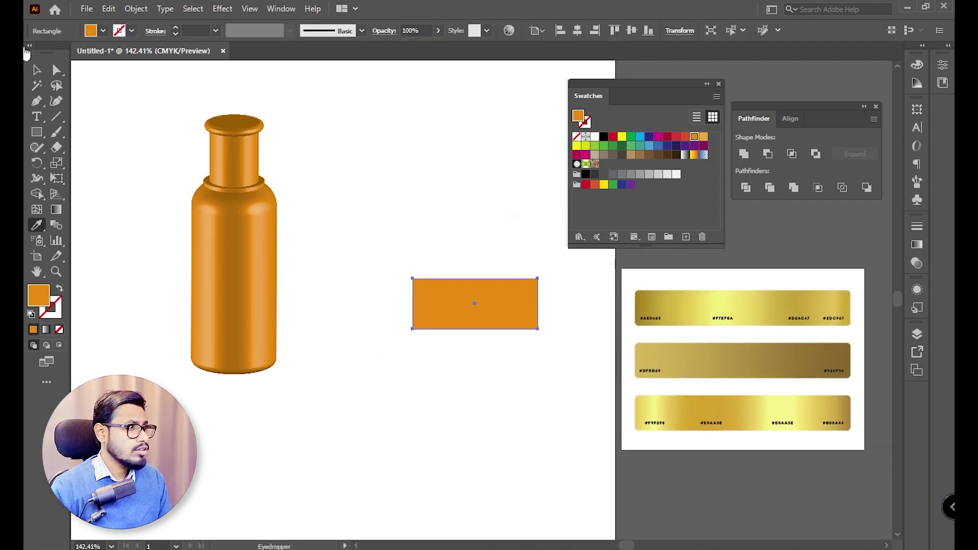
click(36, 70)
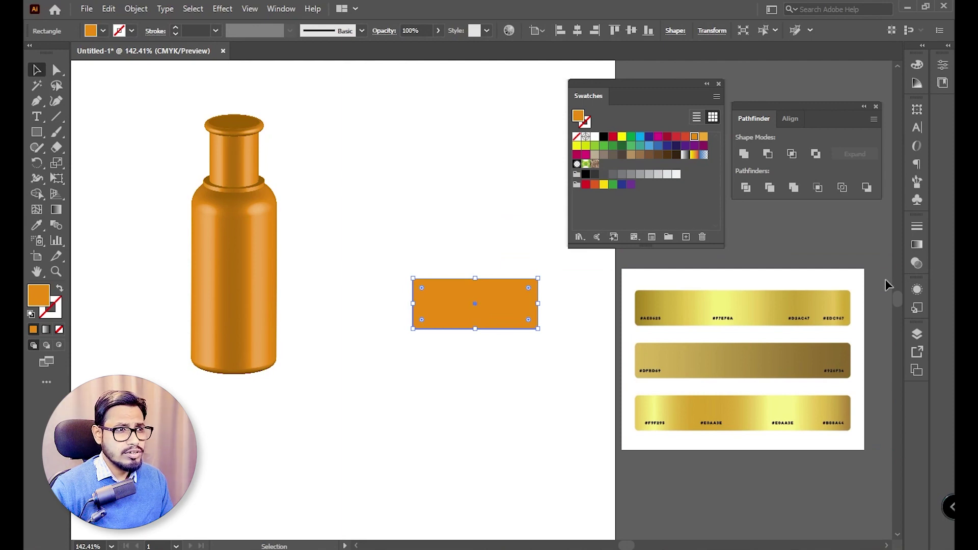
click(915, 244)
drag(803, 219, 477, 357)
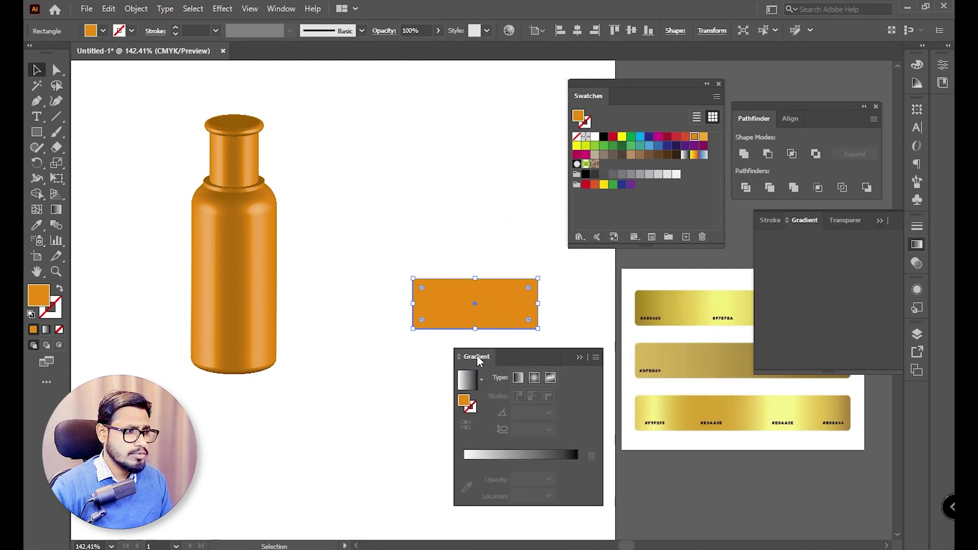
click(916, 246)
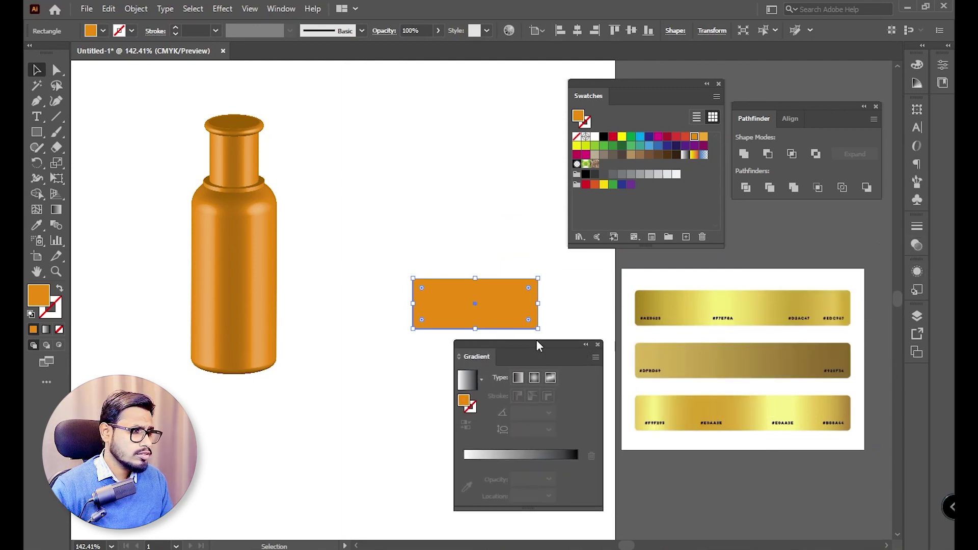
drag(536, 343, 518, 341)
click(493, 453)
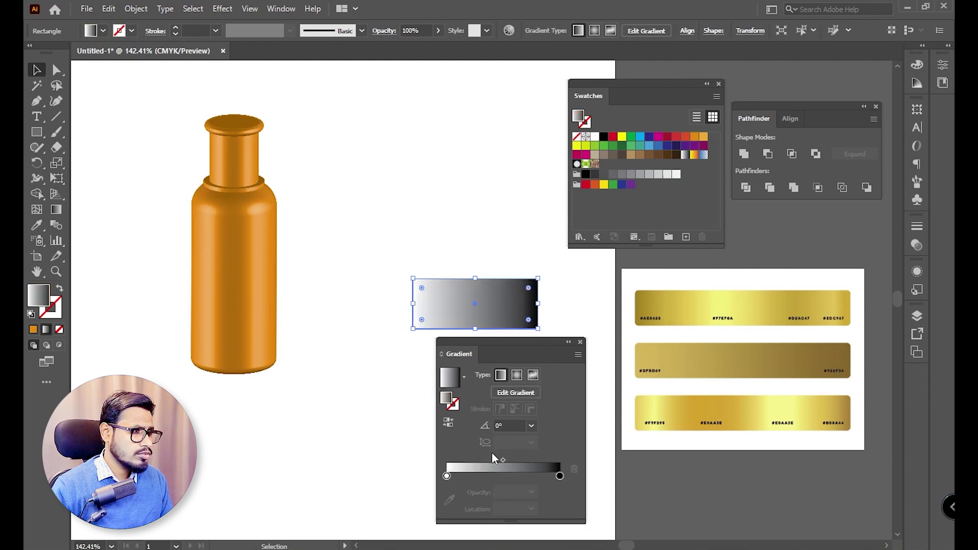
Step: Color the gradient's start stop dark gold and its end stop light yellow, both sampled from the reference image's top bar
click(447, 476)
click(449, 499)
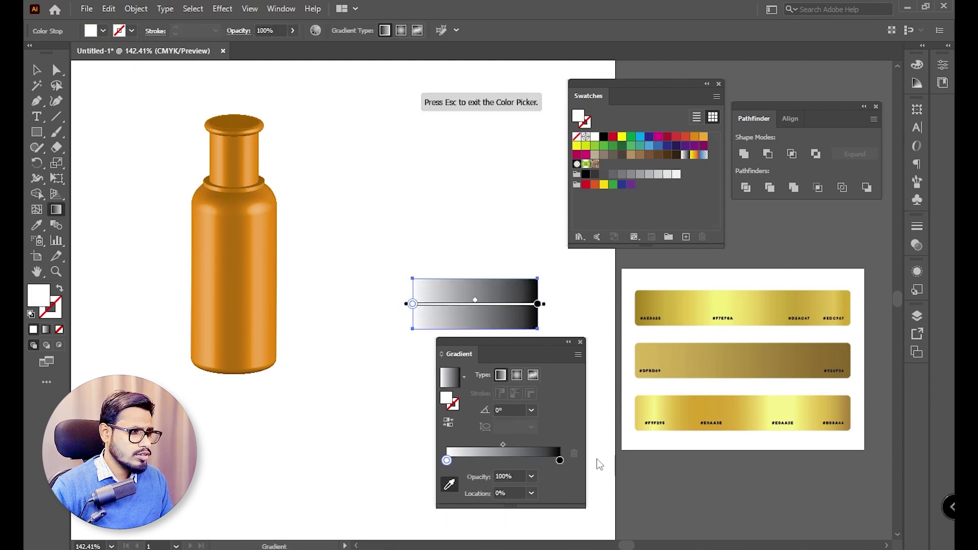
click(657, 299)
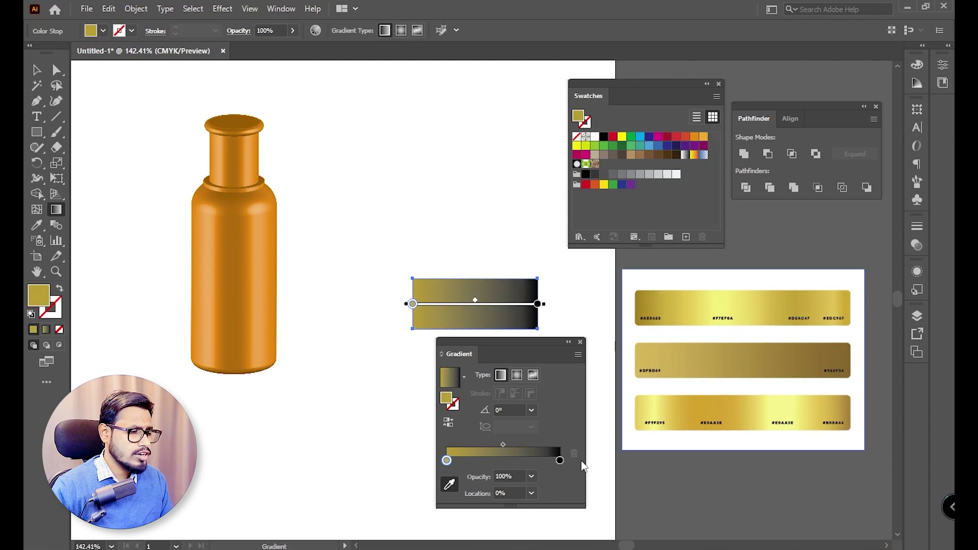
click(560, 460)
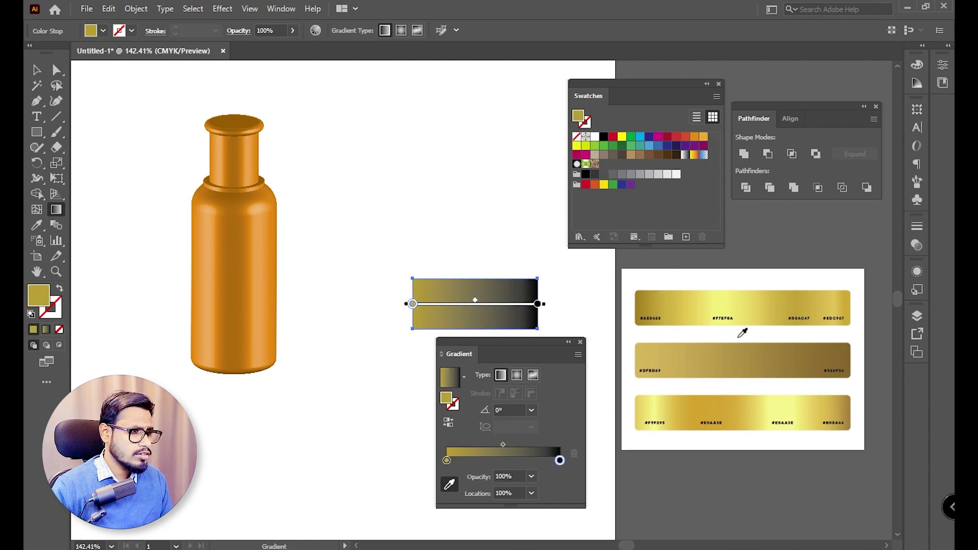
click(725, 303)
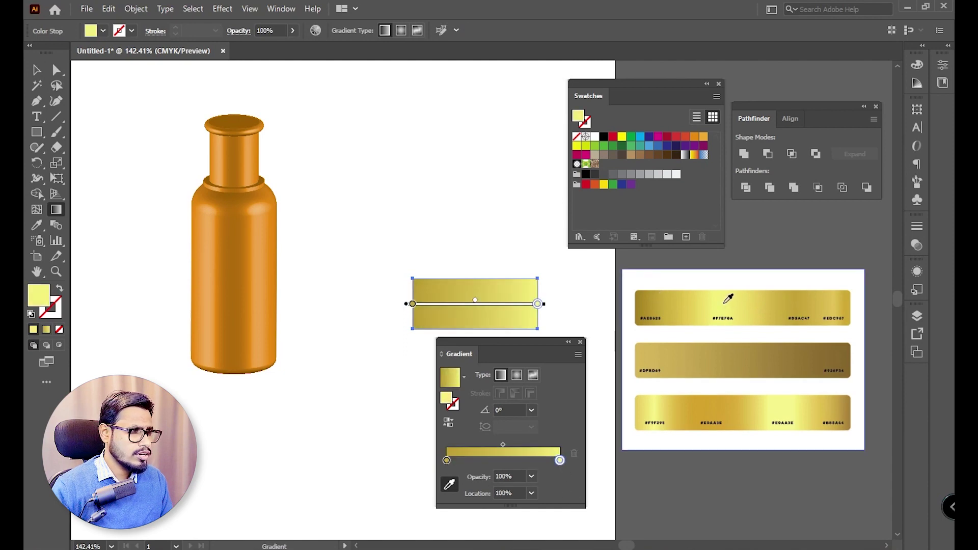
Step: Add a light yellow middle stop at 50% location and color the gradient's end stop gold, sampled from the end of the reference's top bar
mouse_move(561, 461)
mouse_down()
mouse_move(516, 460)
mouse_move(561, 461)
mouse_up()
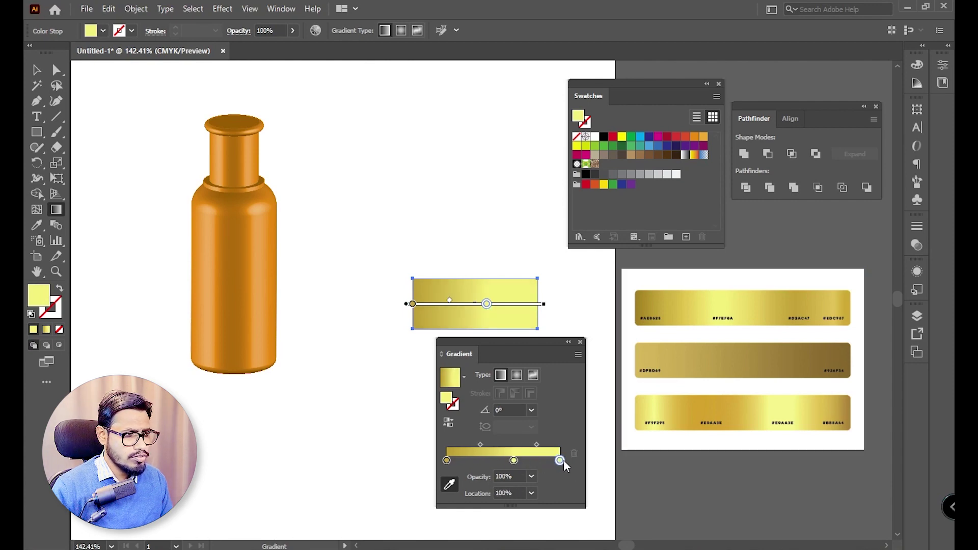
click(834, 304)
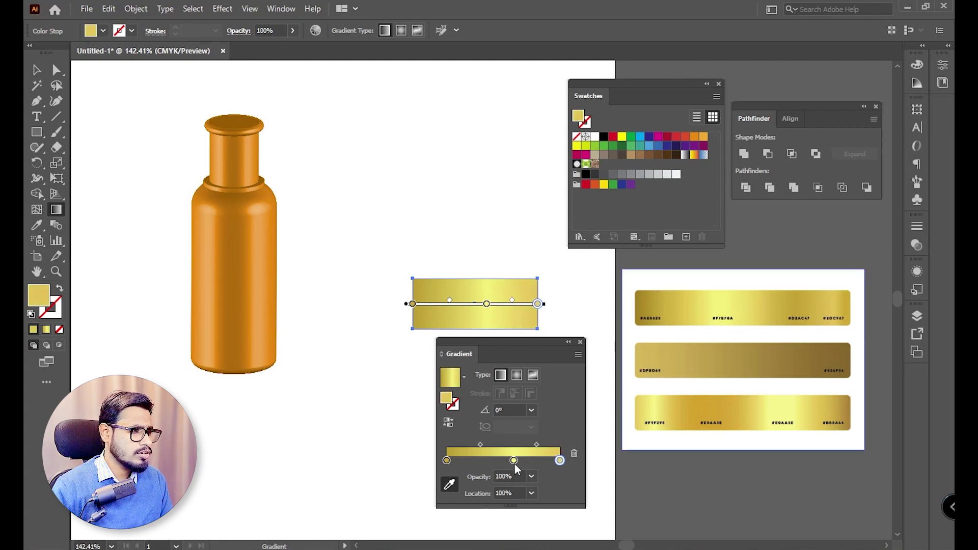
drag(514, 461, 508, 461)
click(532, 494)
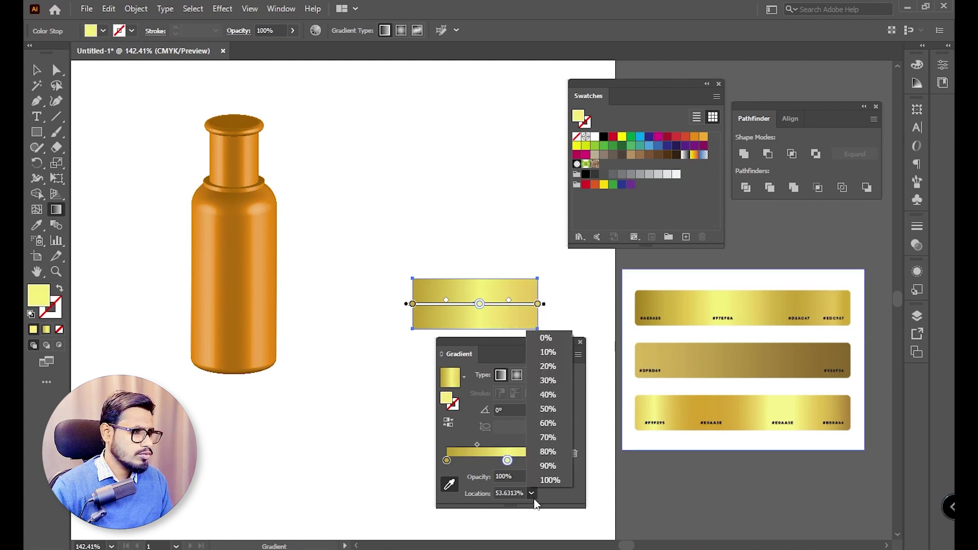
click(558, 339)
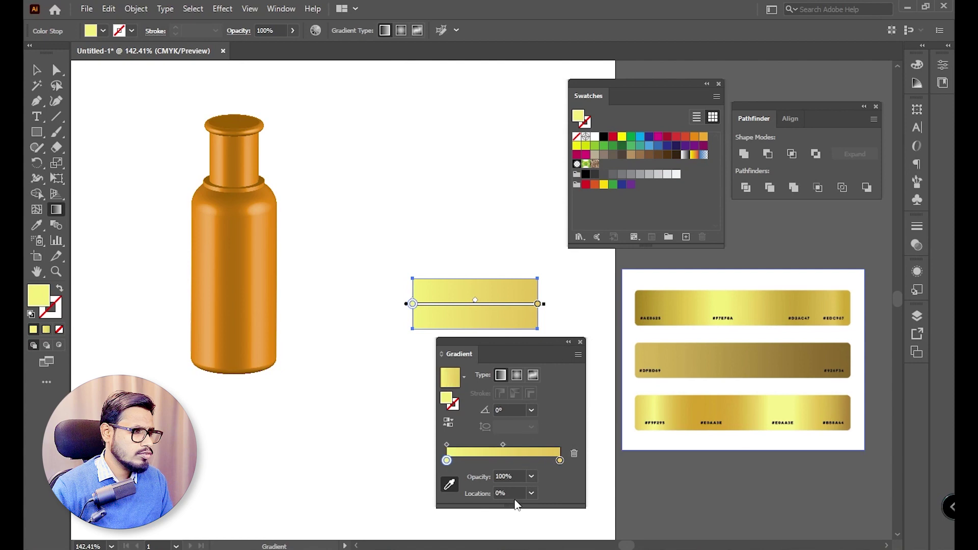
key(ctrl+z)
click(531, 493)
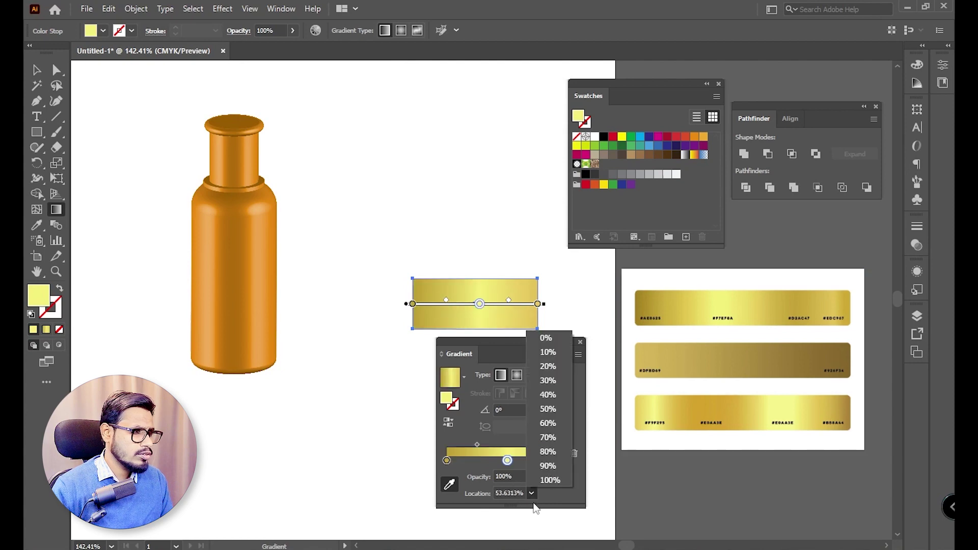
click(559, 411)
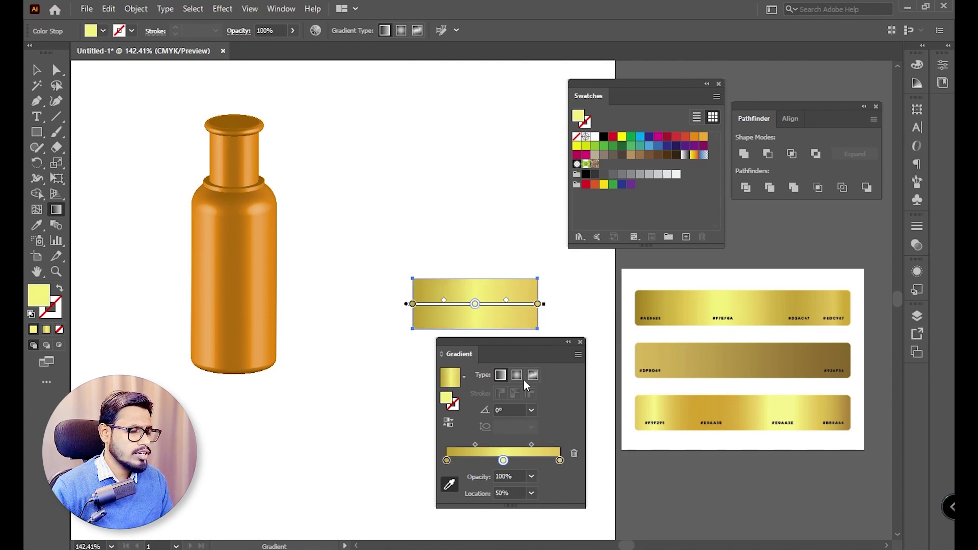
Step: Enlarge the gold gradient rectangle, move the Gradient panel off the artboard and dock the Swatches panel
key(v)
drag(523, 351, 777, 345)
drag(506, 300, 537, 221)
drag(655, 87, 892, 285)
click(892, 159)
drag(892, 160, 488, 159)
drag(465, 295, 744, 296)
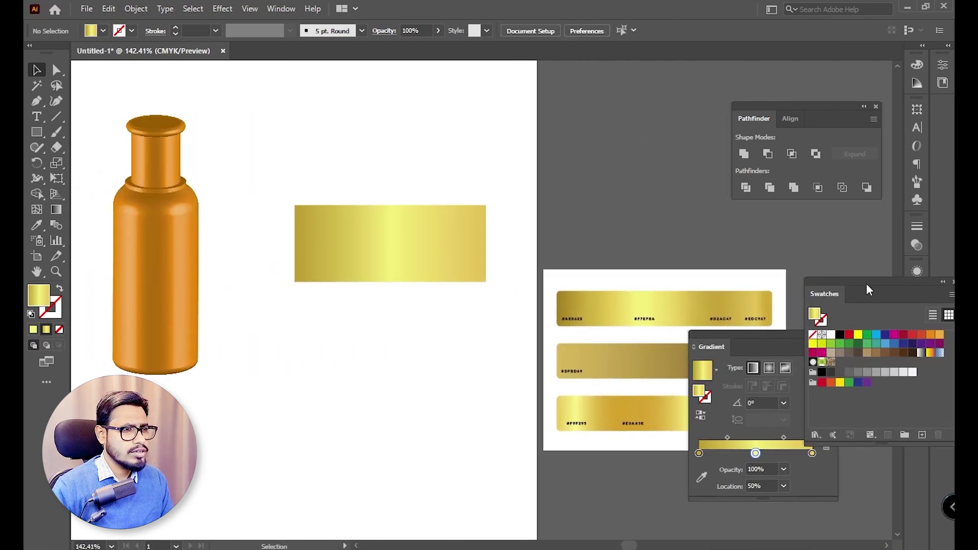
drag(866, 283, 942, 102)
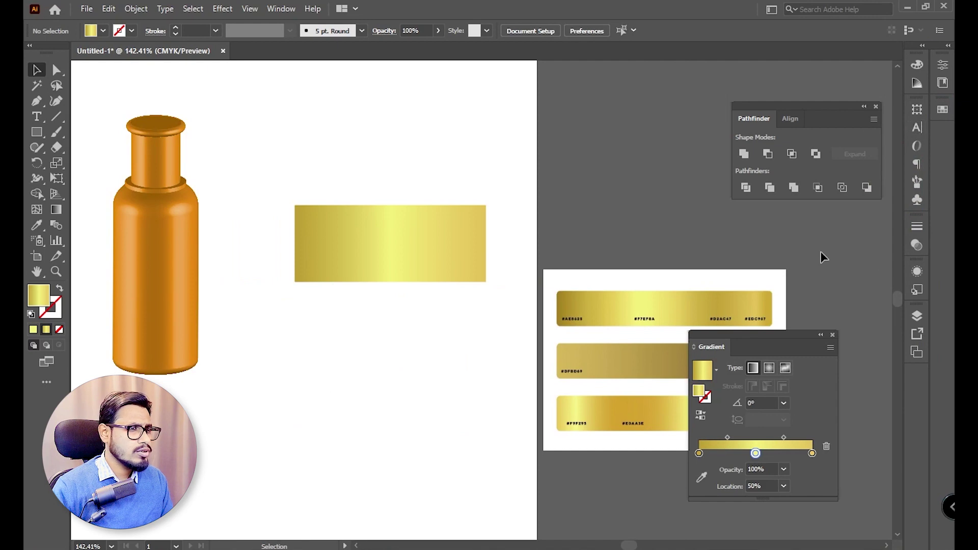
click(917, 204)
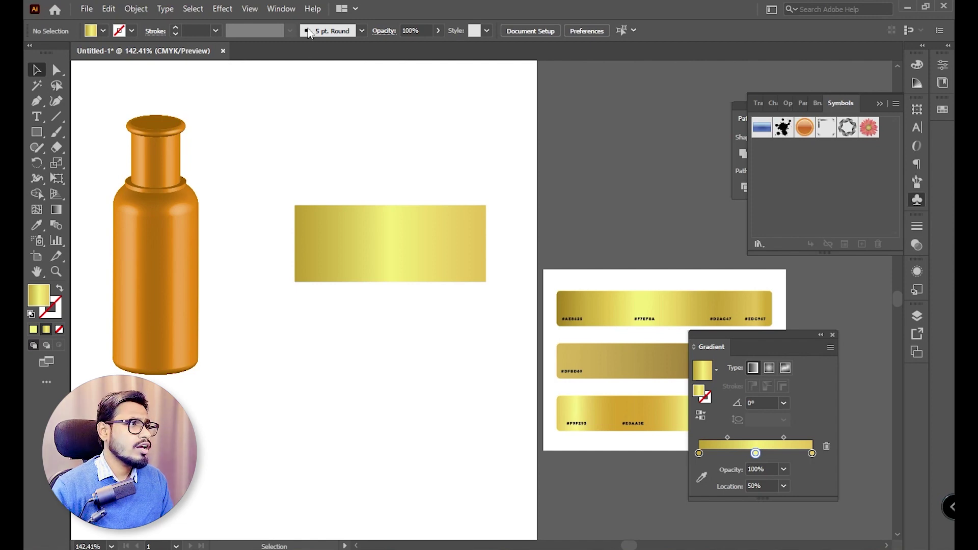
click(280, 9)
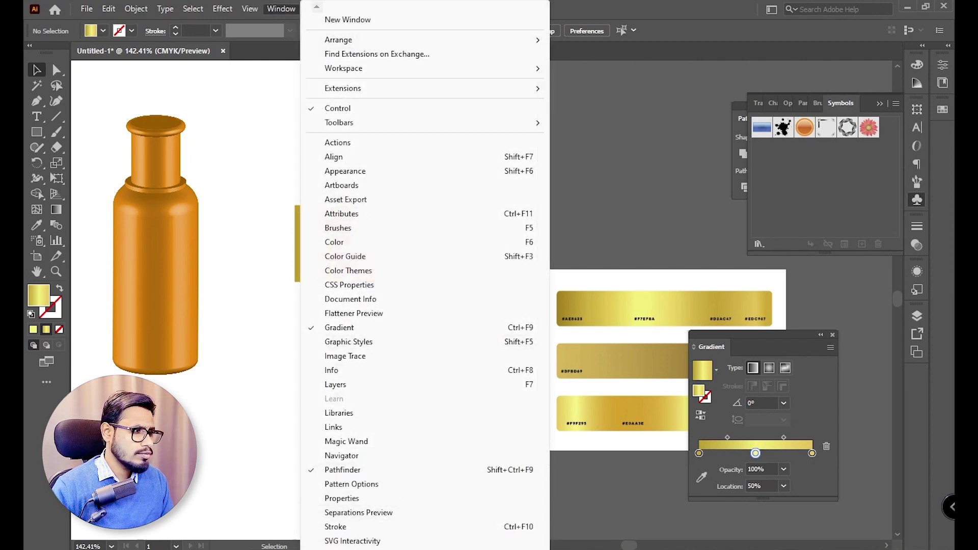
mouse_move(425, 548)
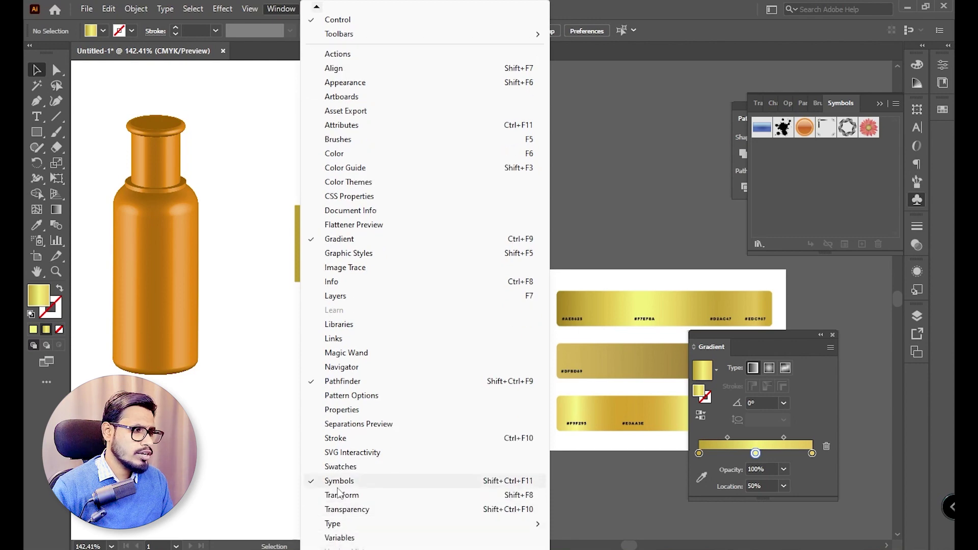
click(340, 481)
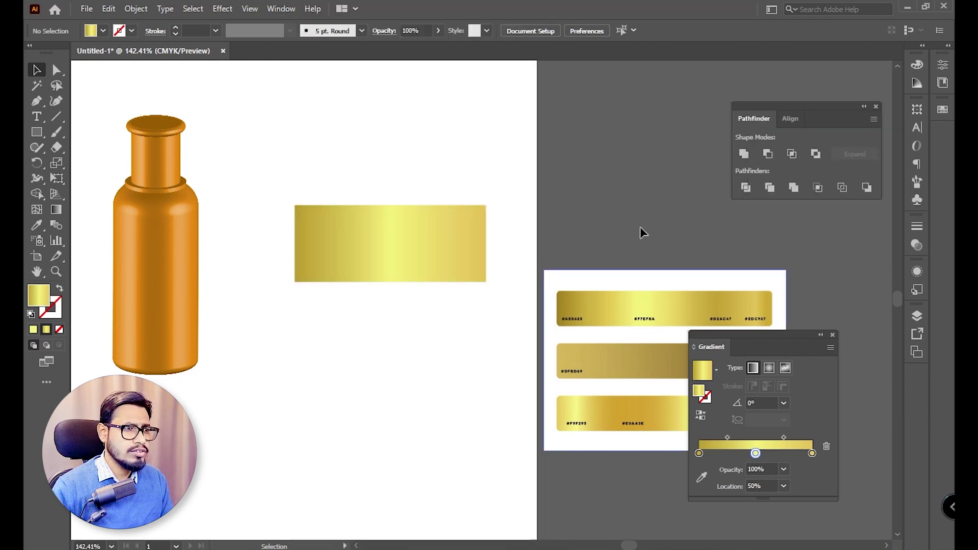
Step: Float the Symbols panel beside the artboard and collapse the Pathfinder and Gradient panels into the dock
click(914, 200)
drag(836, 101, 551, 81)
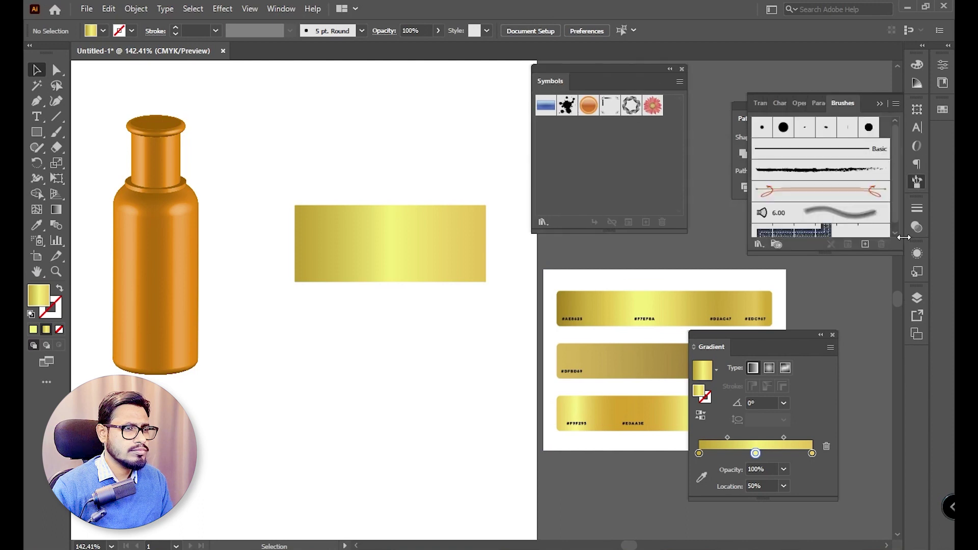
click(920, 186)
drag(832, 105, 913, 372)
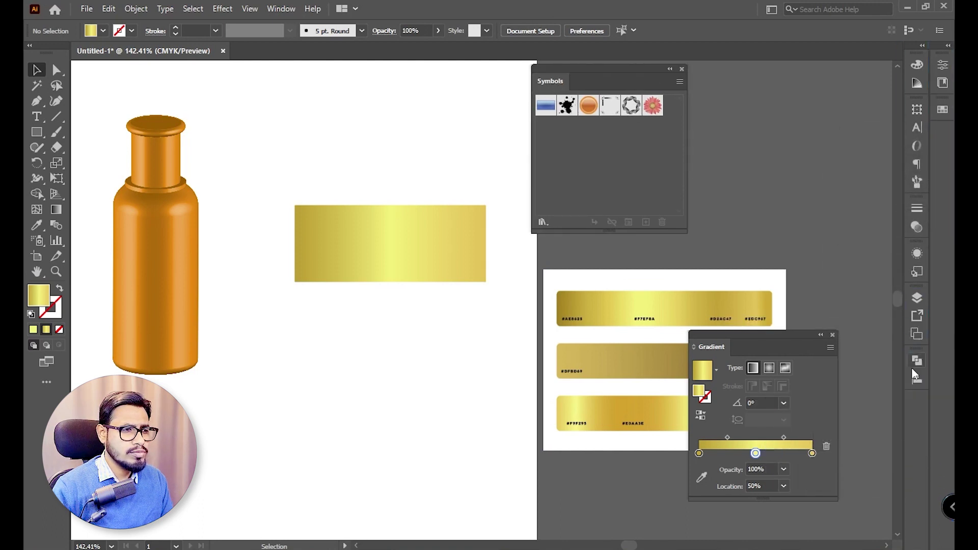
drag(784, 338, 902, 229)
drag(618, 68, 734, 98)
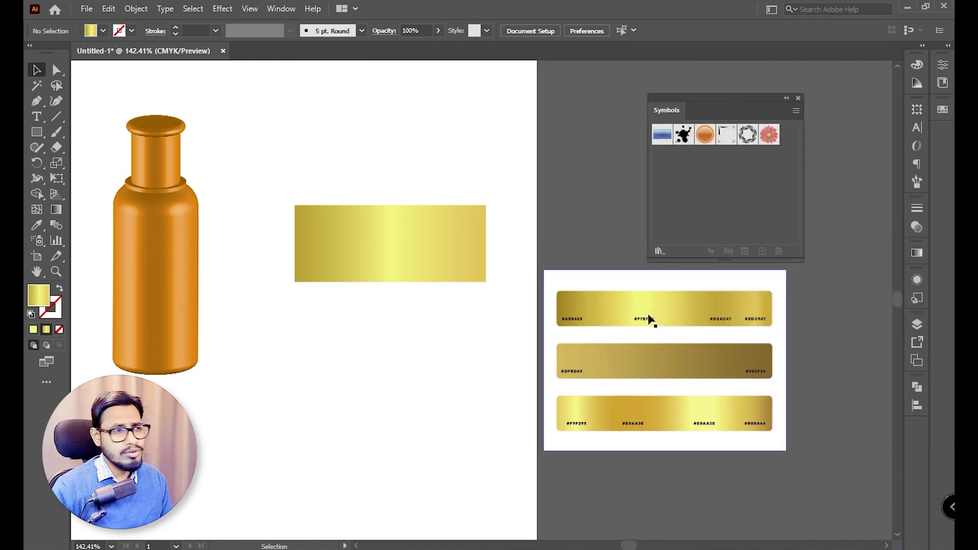
Step: Move the gold reference image farther from the artboard and reposition the Symbols panel above it
drag(649, 321, 778, 374)
drag(728, 123, 734, 81)
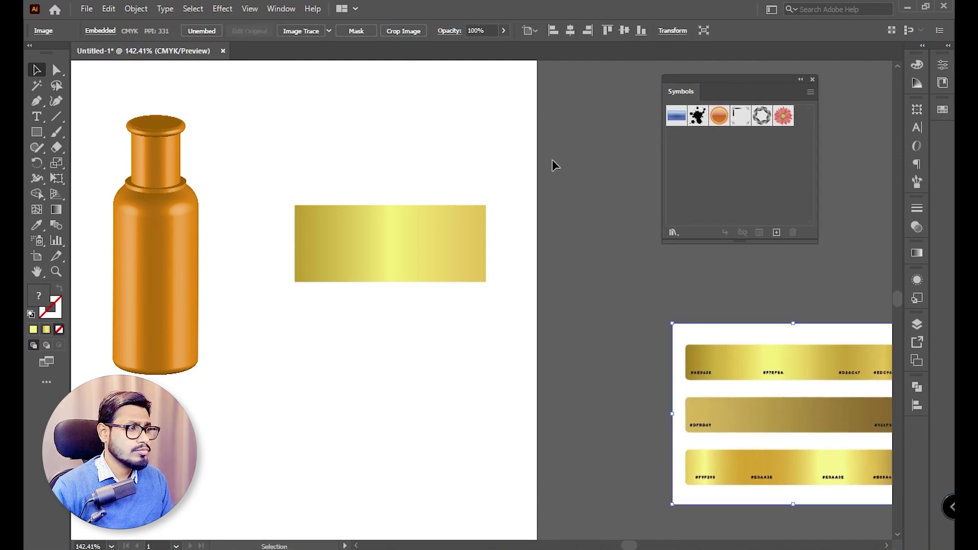
scroll(552, 160, left, 2)
Step: Save the gold gradient rectangle as a dynamic Movie Clip symbol named Gold
drag(475, 270, 717, 164)
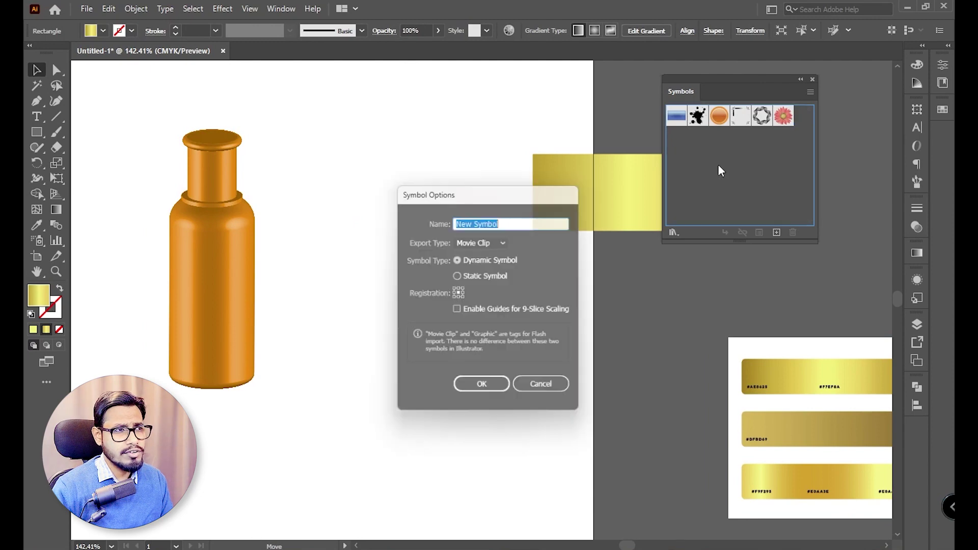
drag(479, 208, 649, 207)
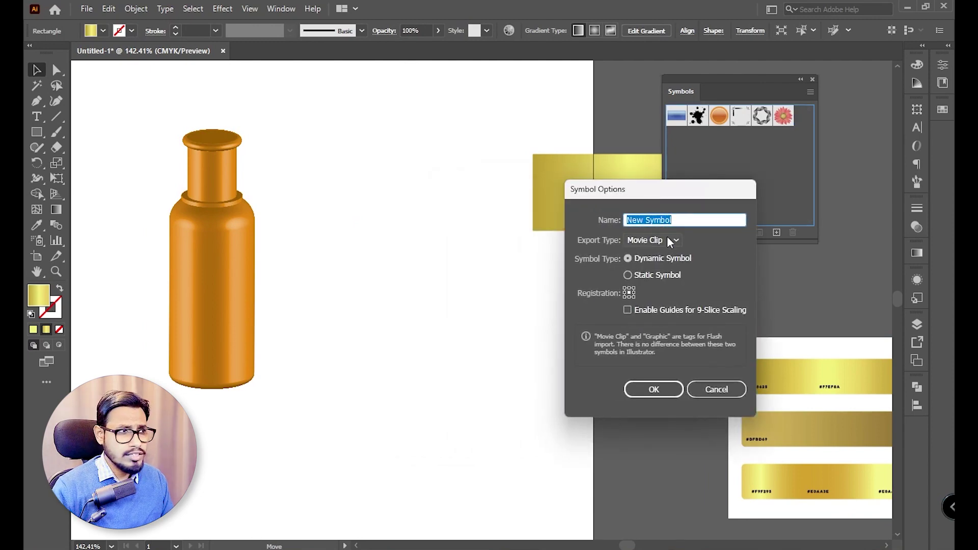
triple_click(678, 220)
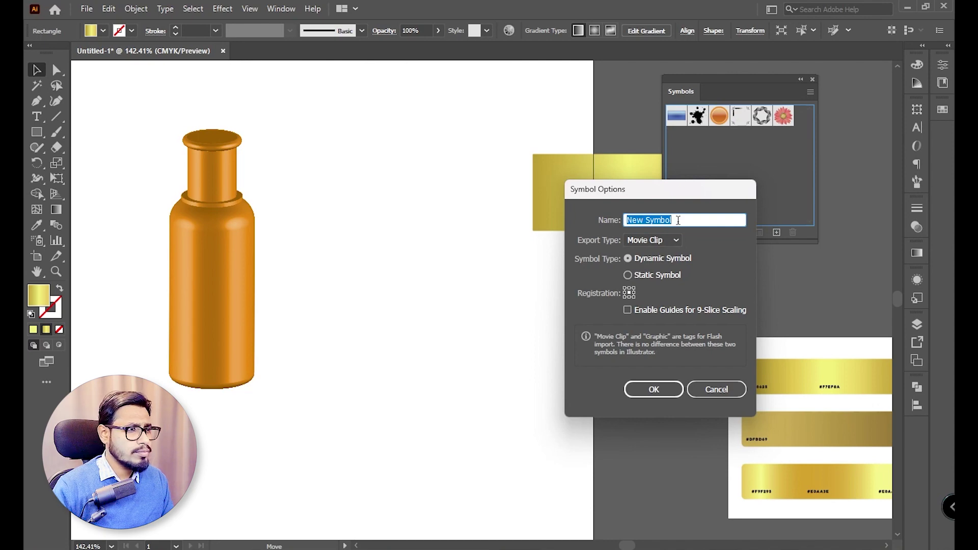
text(Go)
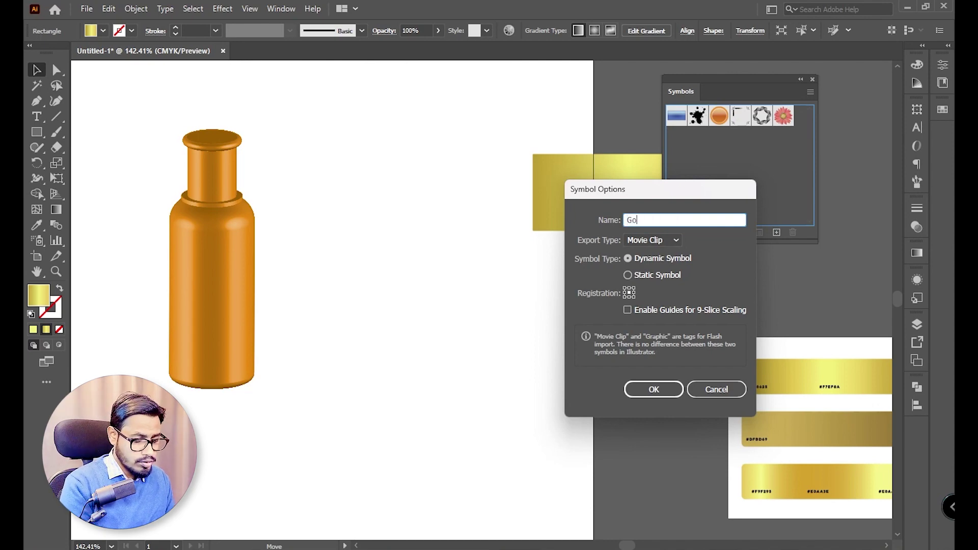
text(ld)
key(Return)
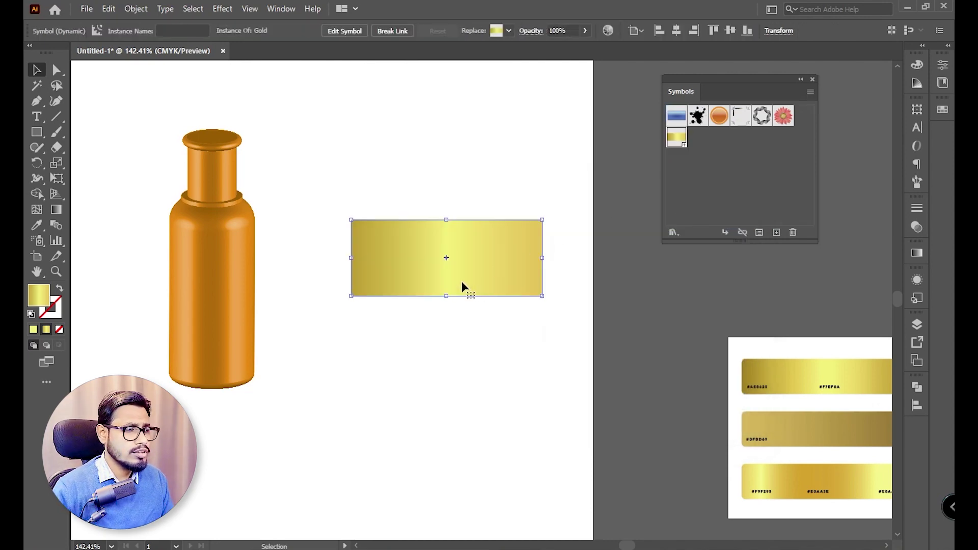
Step: Move the Gold symbol instance off the artboard to above the gold reference image
drag(442, 264, 806, 284)
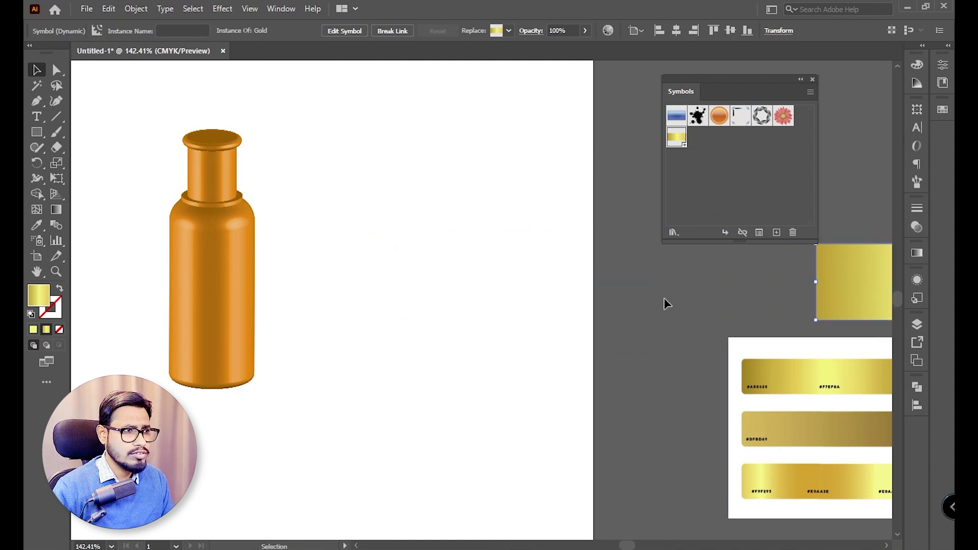
click(467, 289)
drag(418, 288, 483, 302)
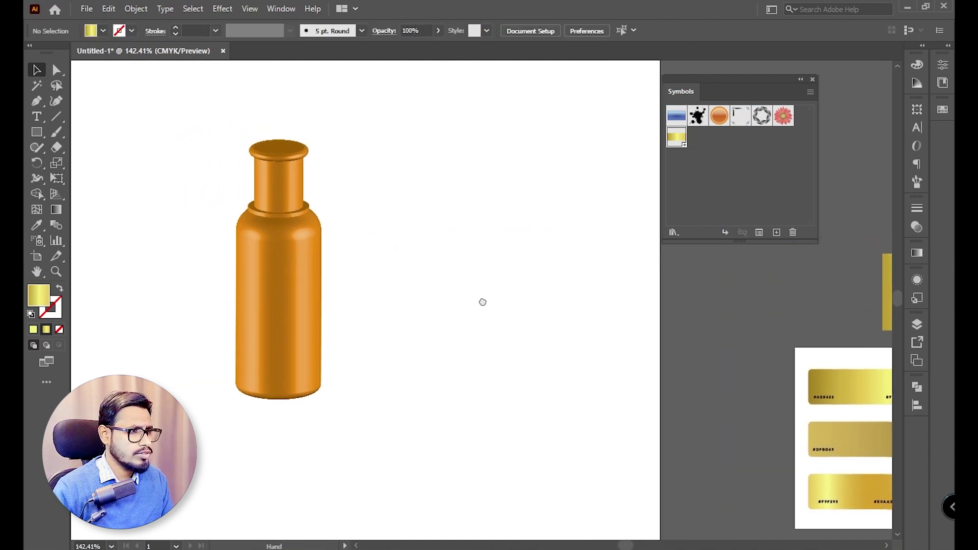
Step: Draw a new wide rectangle beside the bottle and nudge it slightly toward the bottle
key(m)
drag(391, 250, 645, 350)
click(37, 71)
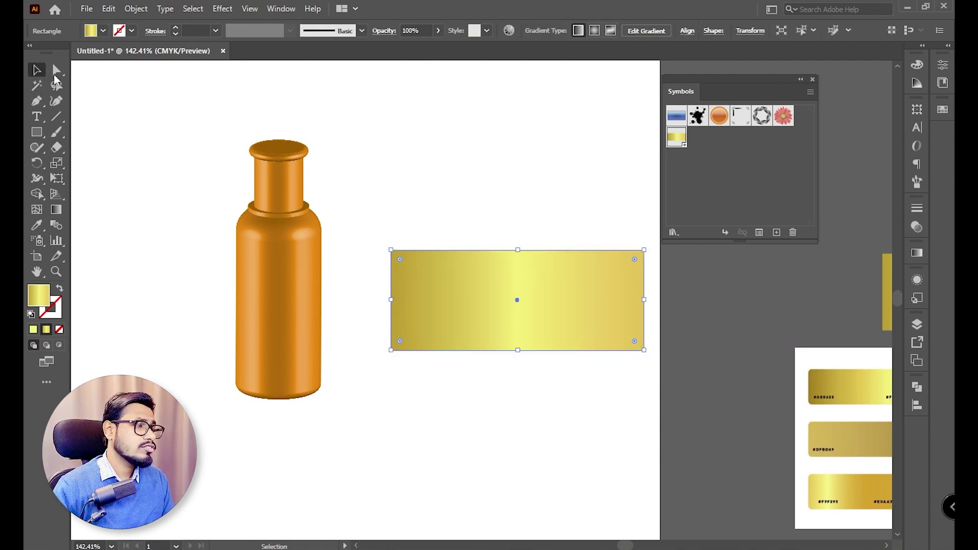
drag(495, 302, 484, 310)
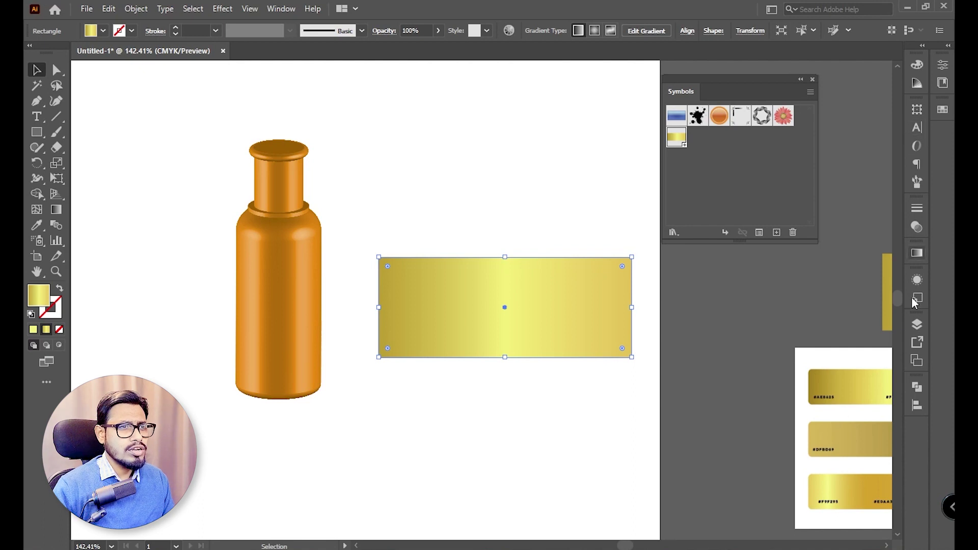
Step: Fill the new rectangle with solid light orange and widen it beside the bottle
click(943, 109)
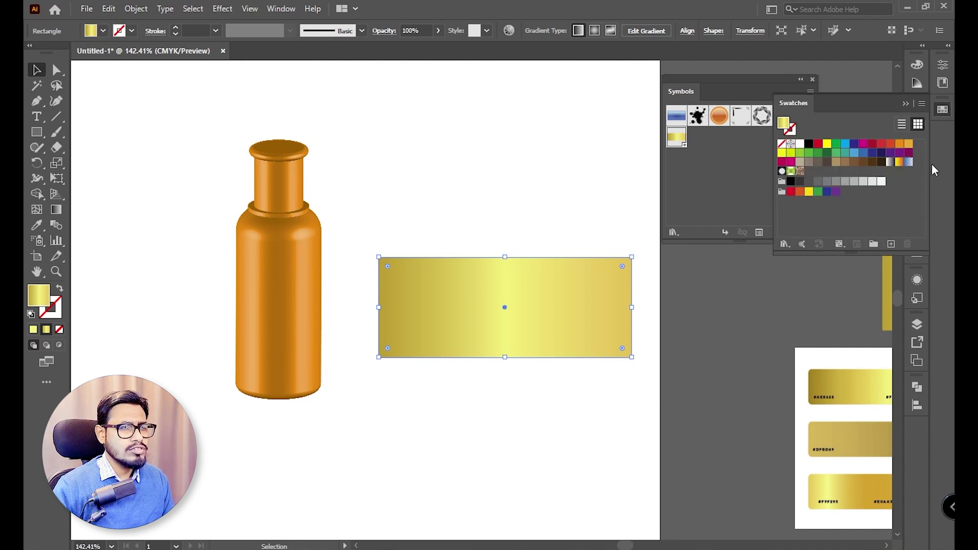
click(836, 144)
drag(542, 300, 376, 300)
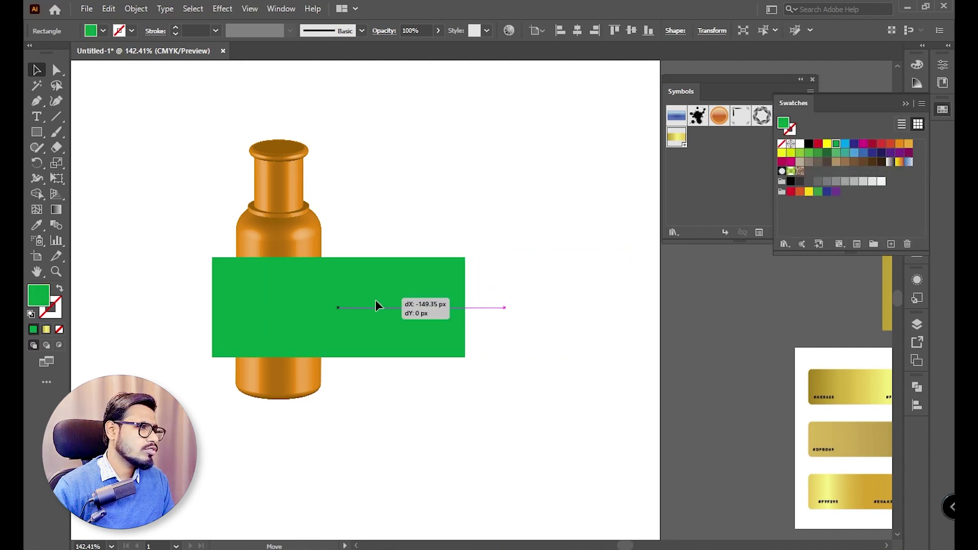
click(827, 145)
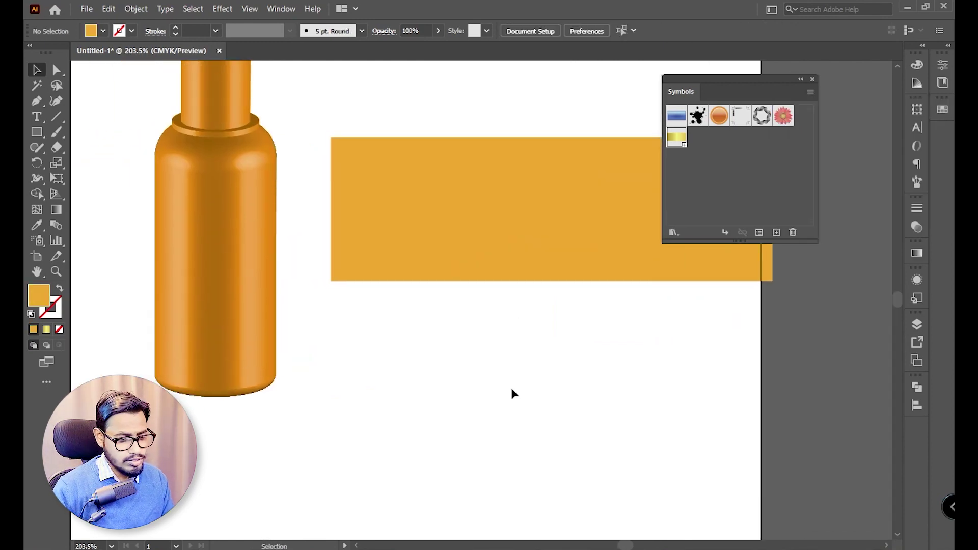
Step: Try a diamond below the orange rectangle by drawing and rotating a square about 42 px wide, and delete it
key(m)
drag(527, 335, 594, 403)
key(v)
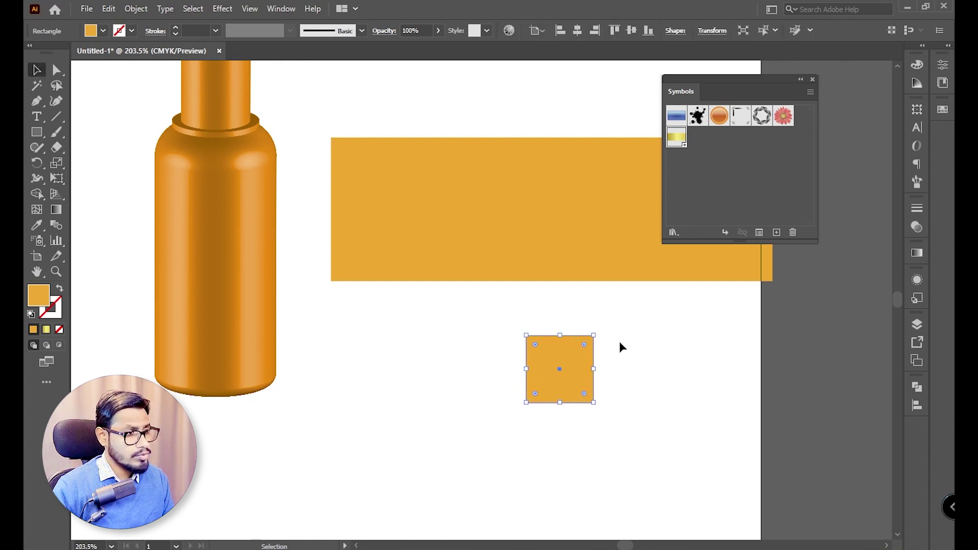
drag(600, 328, 619, 370)
key(a)
drag(522, 310, 580, 331)
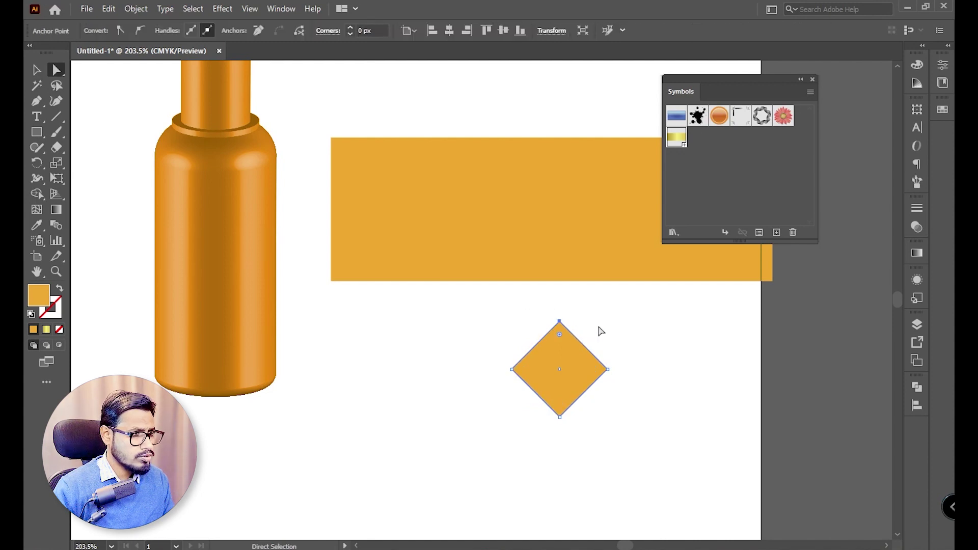
key(v)
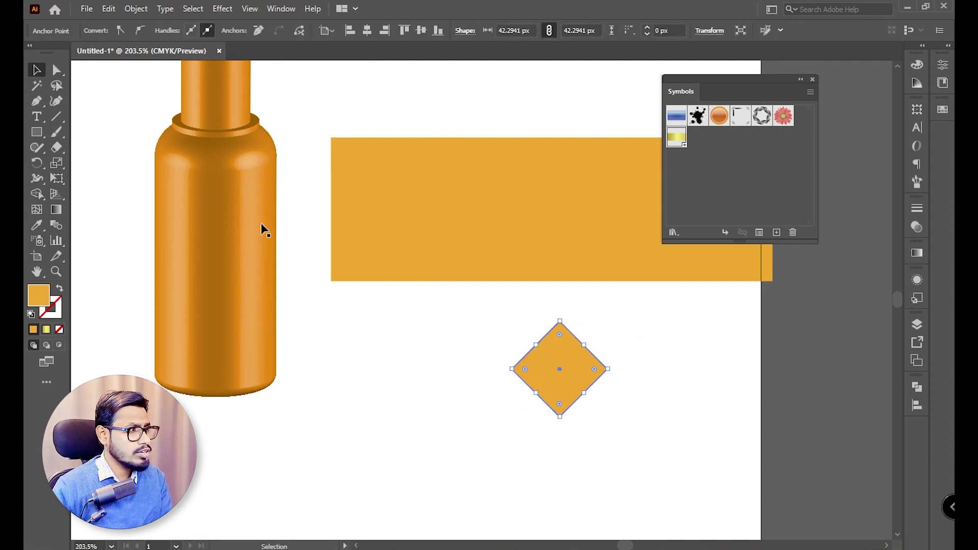
key(Delete)
Step: Draw a narrow upright orange ellipse below the orange rectangle
key(l)
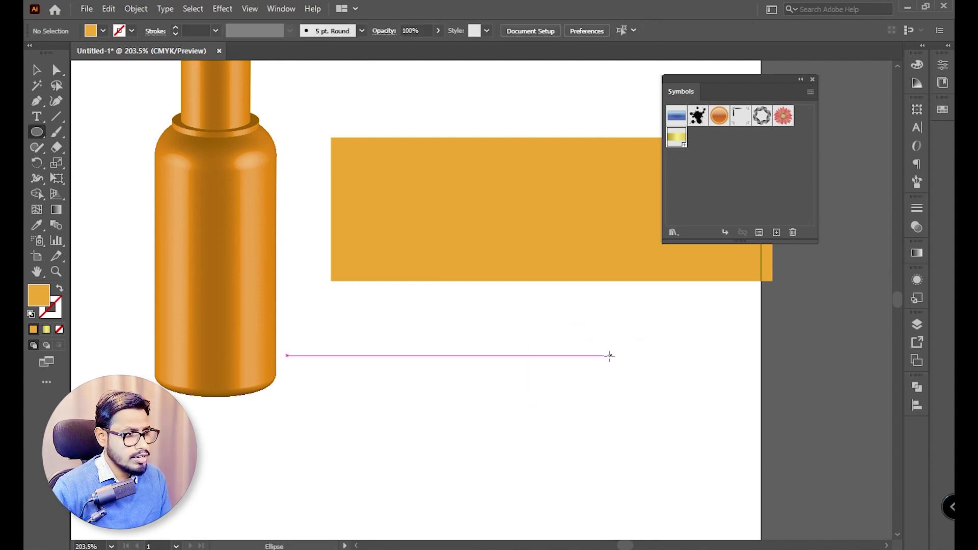
drag(558, 312, 572, 380)
key(v)
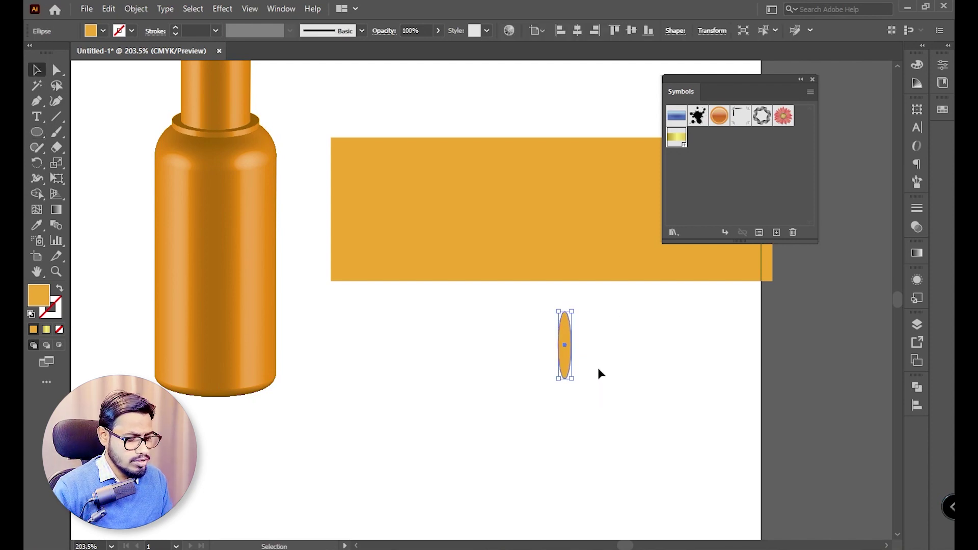
Step: Try to rotate the narrow ellipse, and undo the change
key(r)
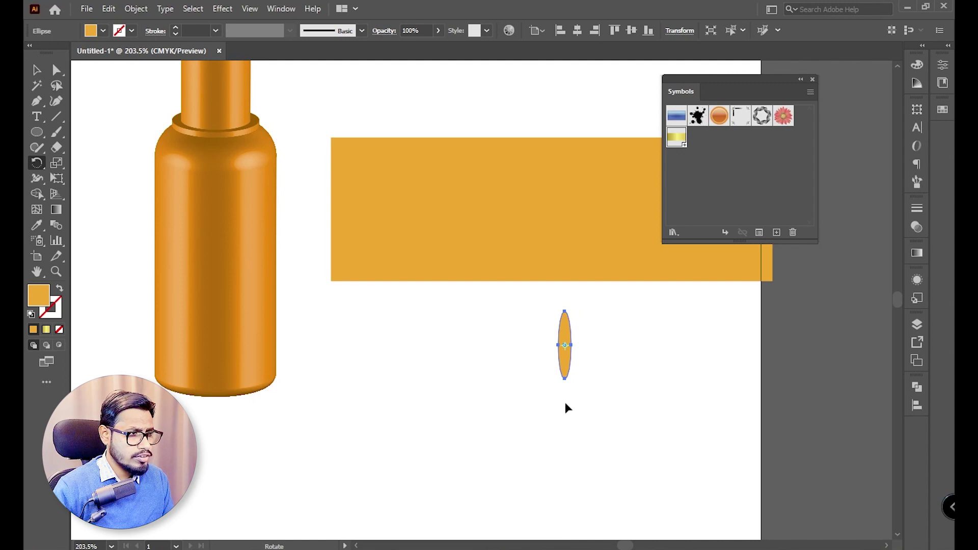
drag(565, 343, 591, 361)
key(ctrl+z)
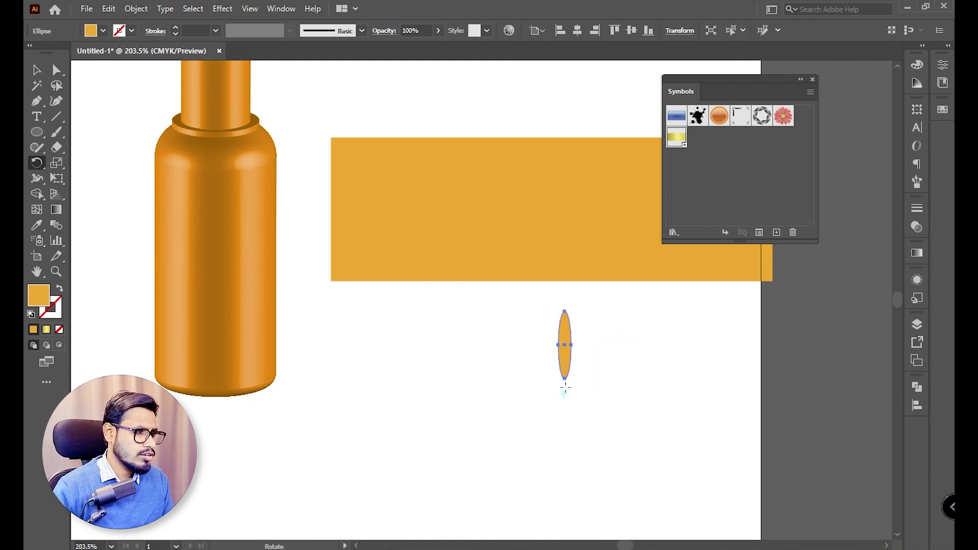
Step: Rotate a copy of the narrow ellipse about a point just below it and repeat the copy into an eight-petal flower
drag(568, 345, 618, 352)
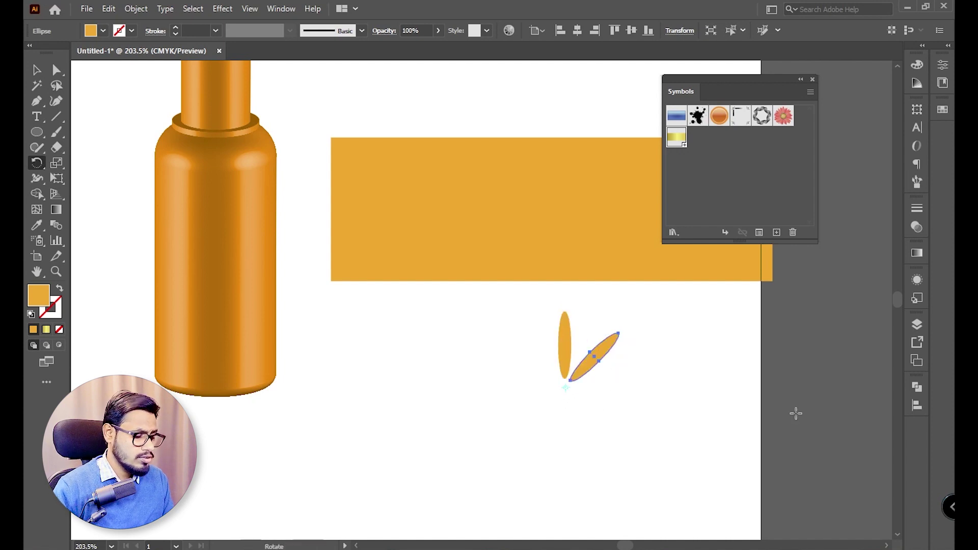
key(ctrl+d)
key(ctrl+d)
key(ctrl+d)
key(ctrl+d)
key(ctrl+d)
key(ctrl+d)
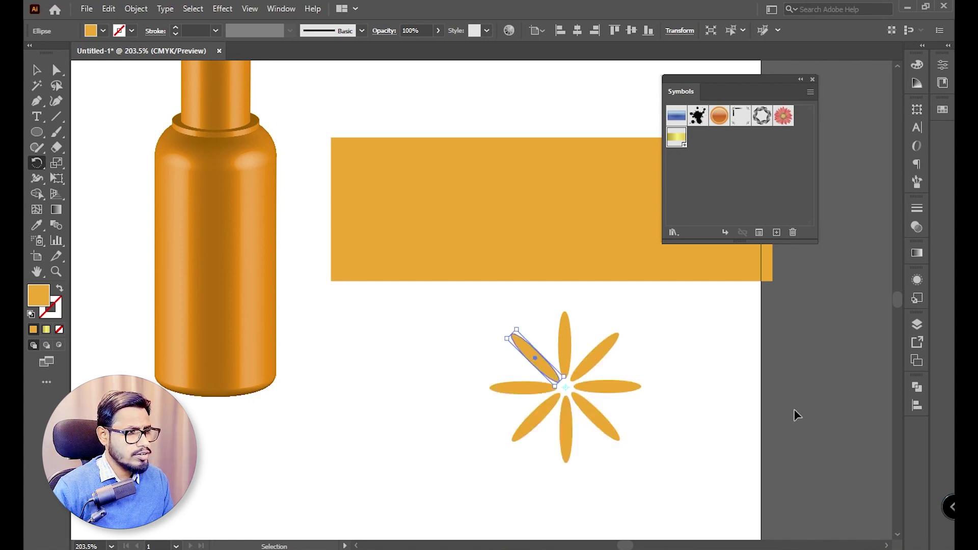
Step: Select all eight petals and scale the flower down to about half its size around its centre
click(36, 69)
drag(444, 308, 658, 438)
drag(643, 390, 600, 388)
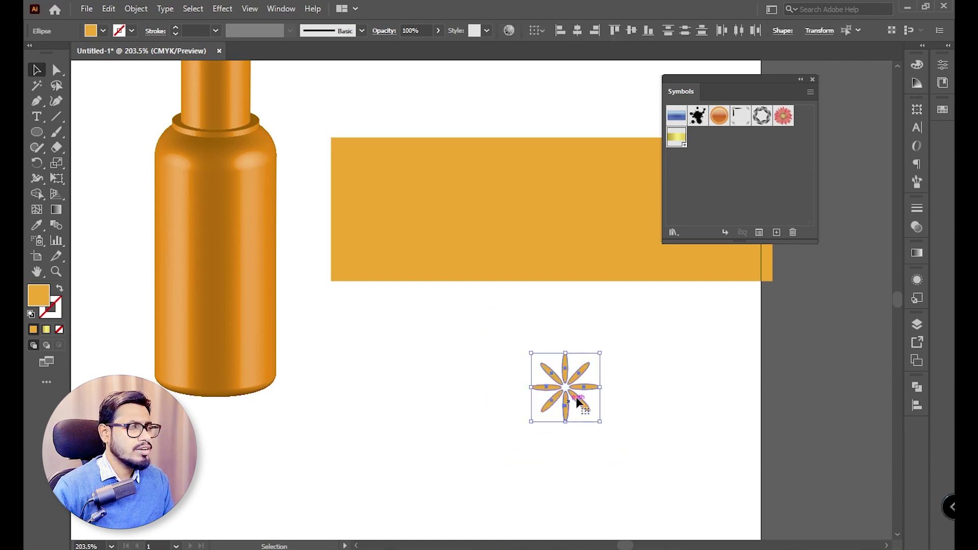
Step: Fill the petals with the lightest grey swatch and move the flower onto the orange rectangle
click(943, 110)
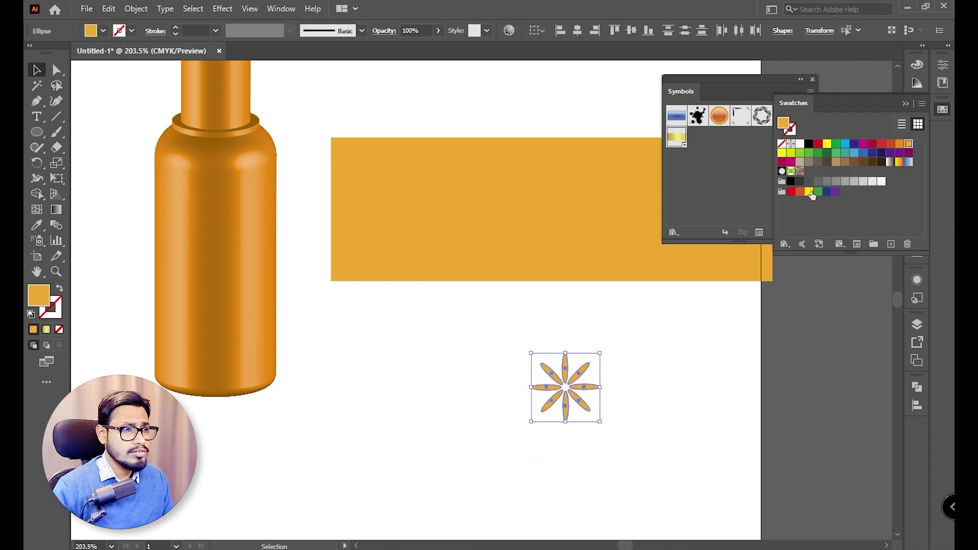
click(881, 182)
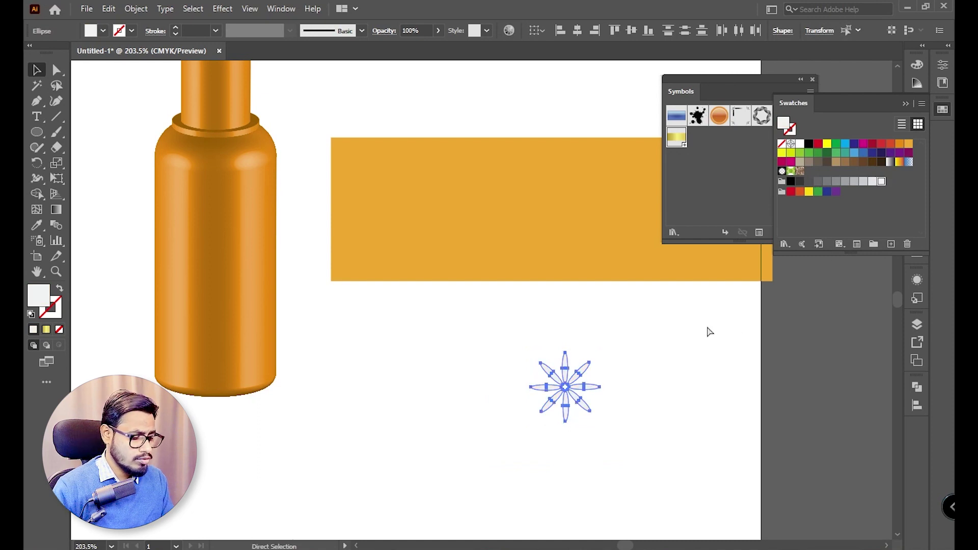
drag(584, 389, 581, 201)
click(591, 363)
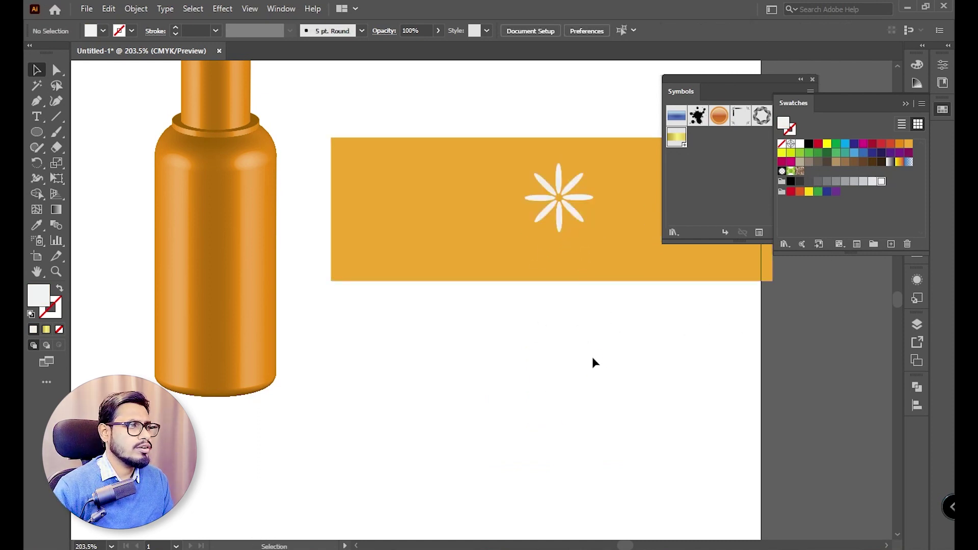
Step: Move the flower back below the orange rectangle and fill it with red
key(z)
click(565, 369)
key(v)
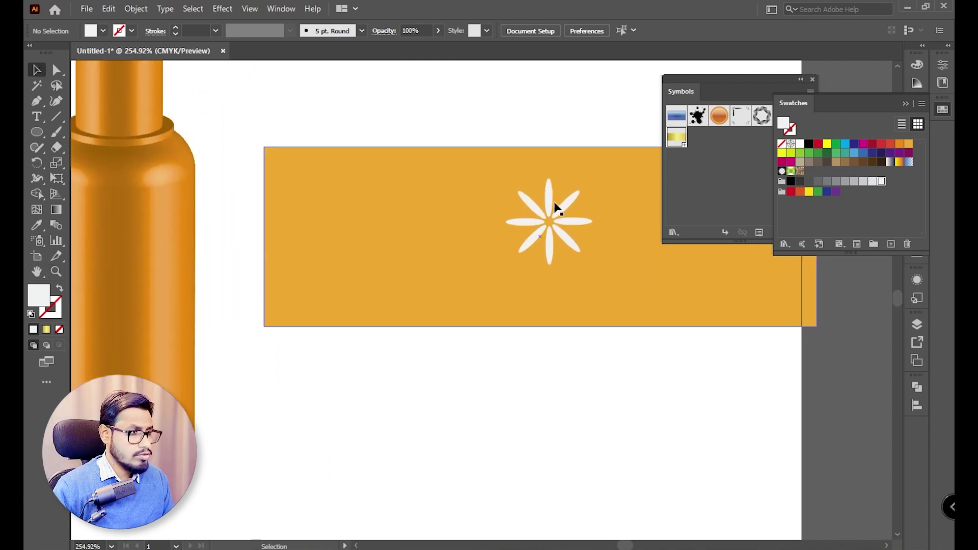
drag(561, 223, 596, 395)
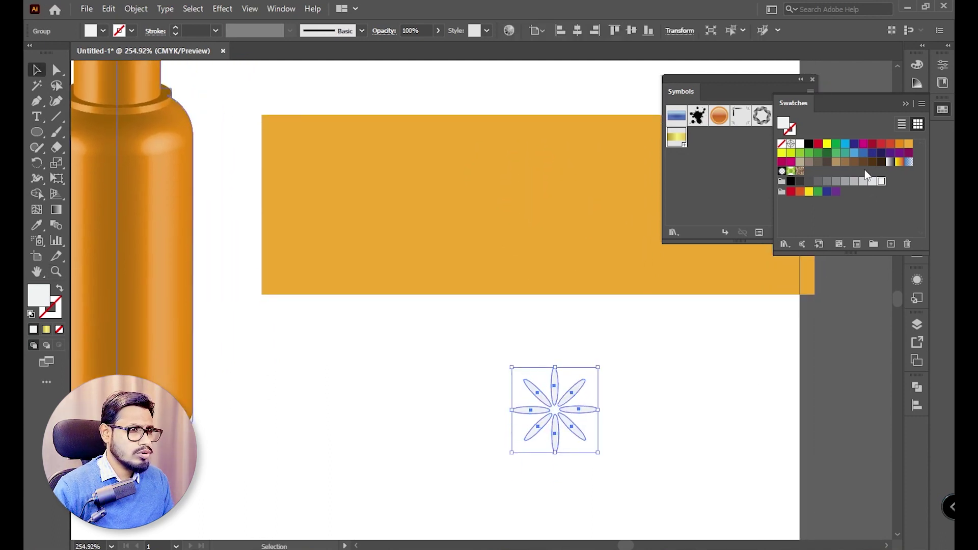
click(880, 145)
click(713, 389)
click(581, 410)
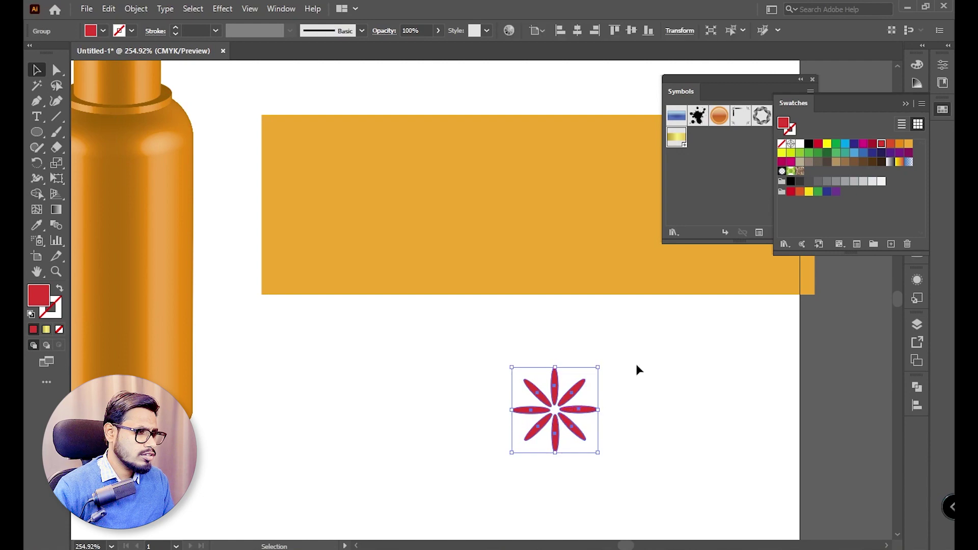
Step: Rotate a copy of the red flower to about 338° so its petals fill the gaps, and group both flowers
key(ctrl+plus)
key(ctrl+plus)
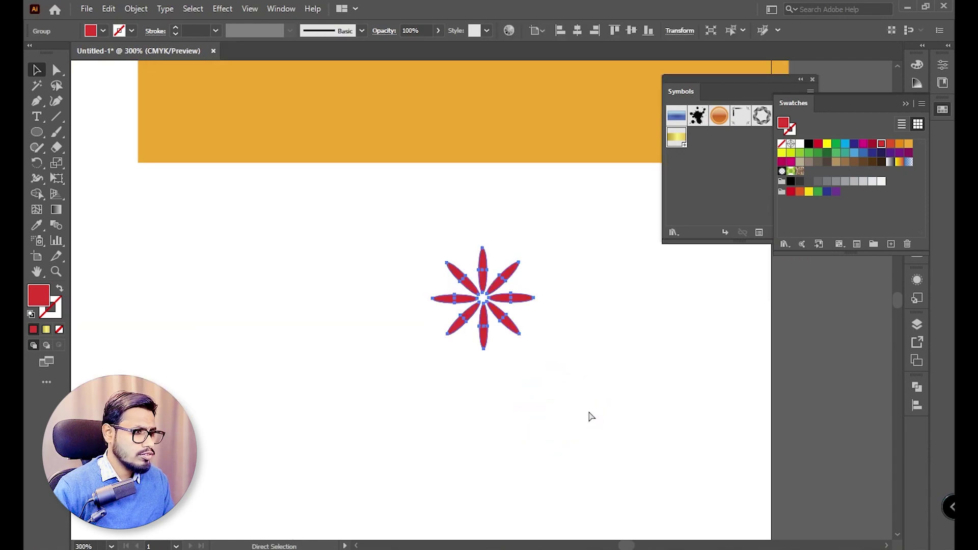
key(a)
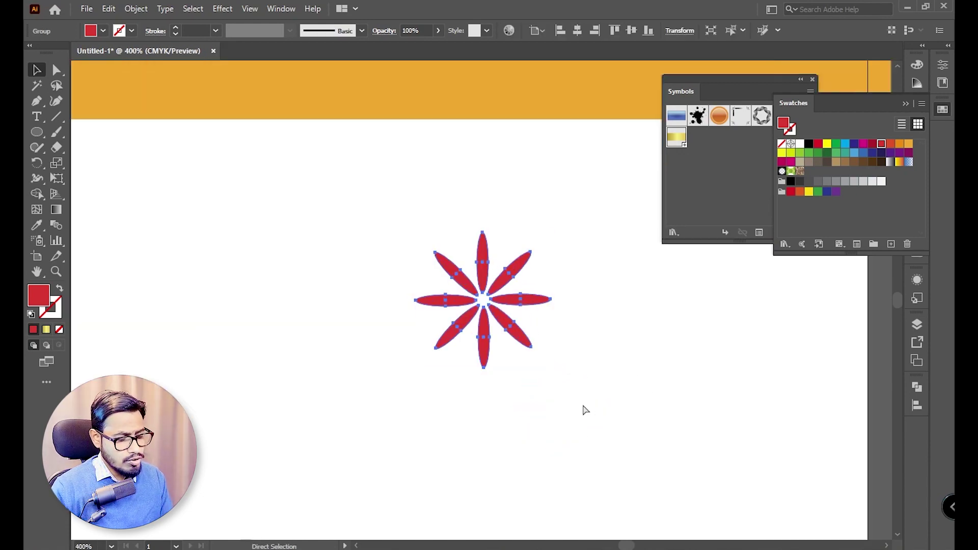
key(v)
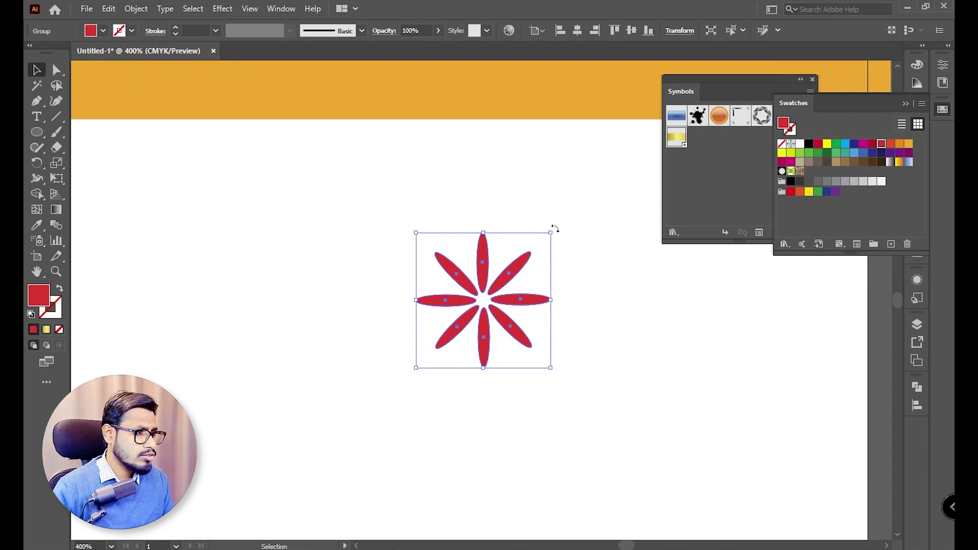
drag(555, 230, 581, 260)
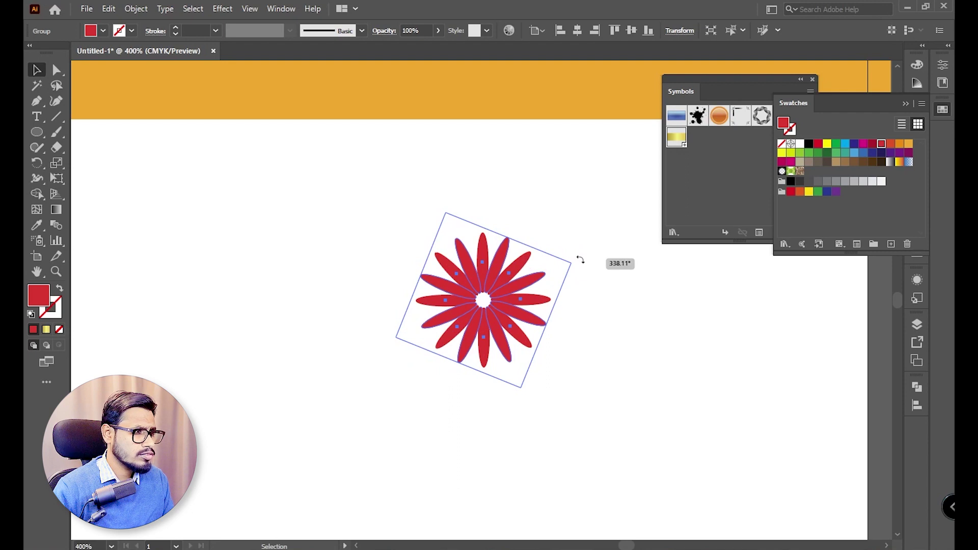
drag(580, 260, 581, 261)
key(ctrl+z)
click(367, 393)
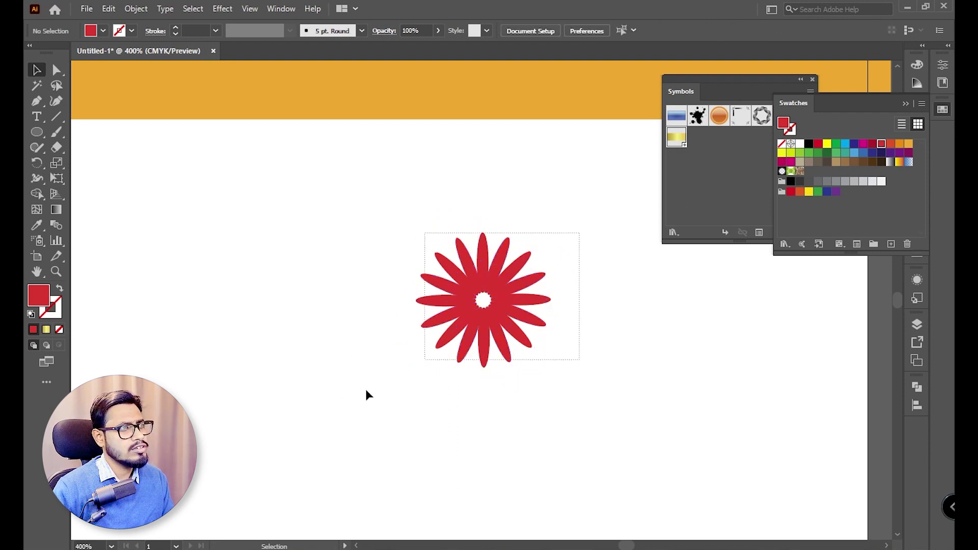
key(ctrl+z)
scroll(546, 372, up, 5)
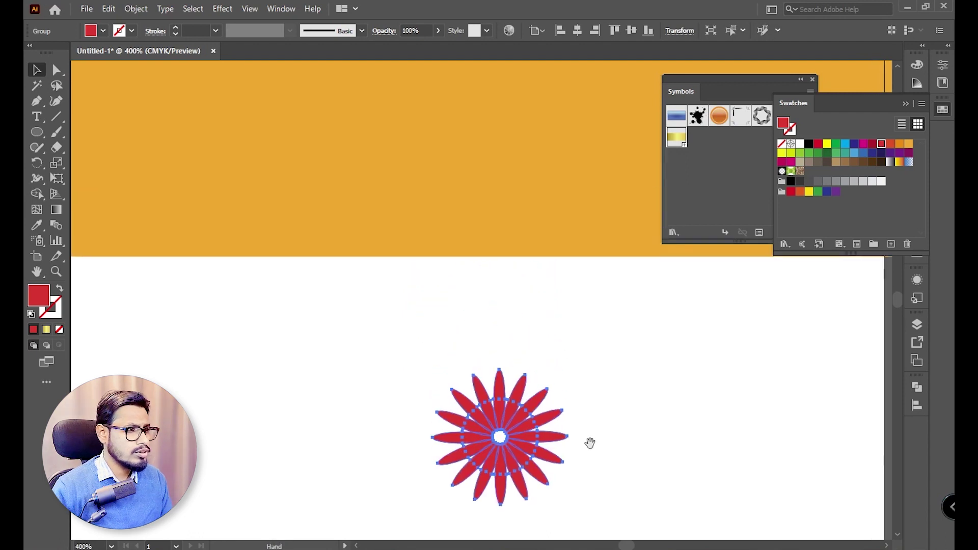
Step: Move the sixteen-petal flower onto the orange rectangle and fill it with the lightest grey swatch
drag(535, 414, 541, 170)
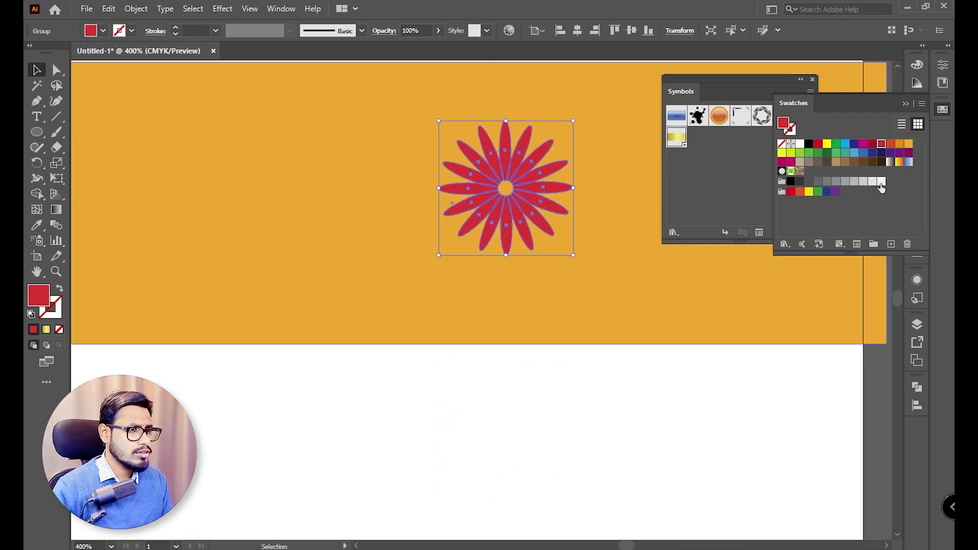
click(881, 182)
click(592, 383)
scroll(592, 383, down, 3)
scroll(570, 323, up, 1)
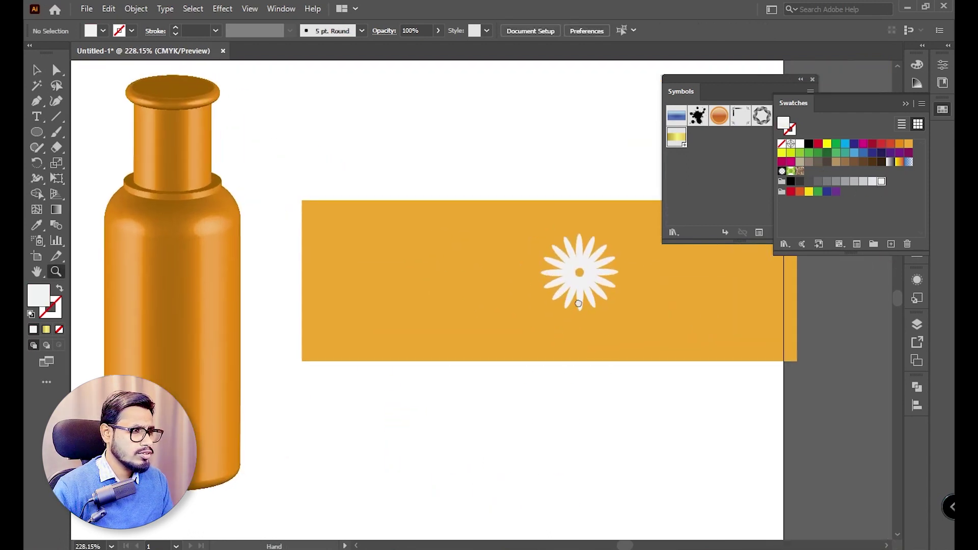
Step: Scale the light grey flower down slightly in the upper part of the orange rectangle
drag(579, 304, 561, 268)
key(v)
click(584, 423)
drag(584, 424, 553, 402)
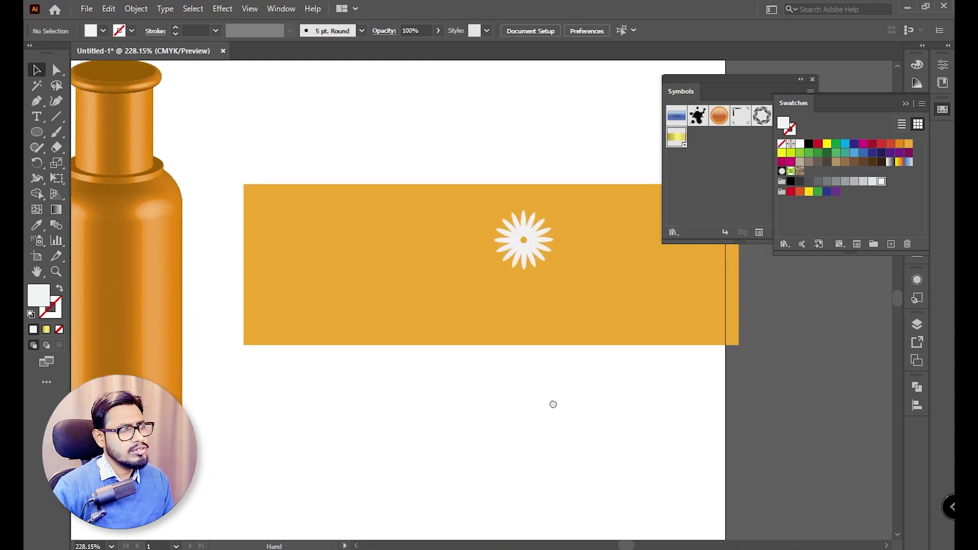
click(519, 263)
drag(506, 439, 511, 433)
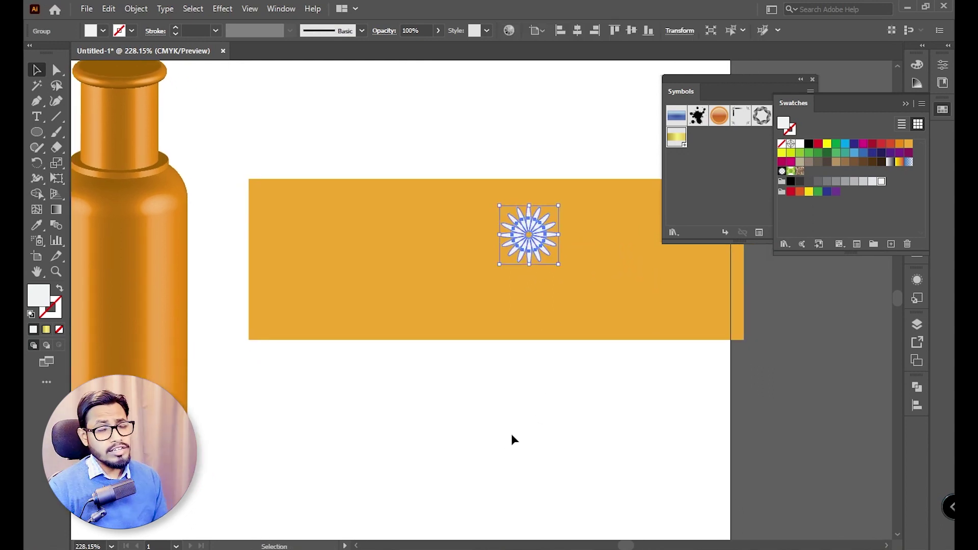
click(498, 429)
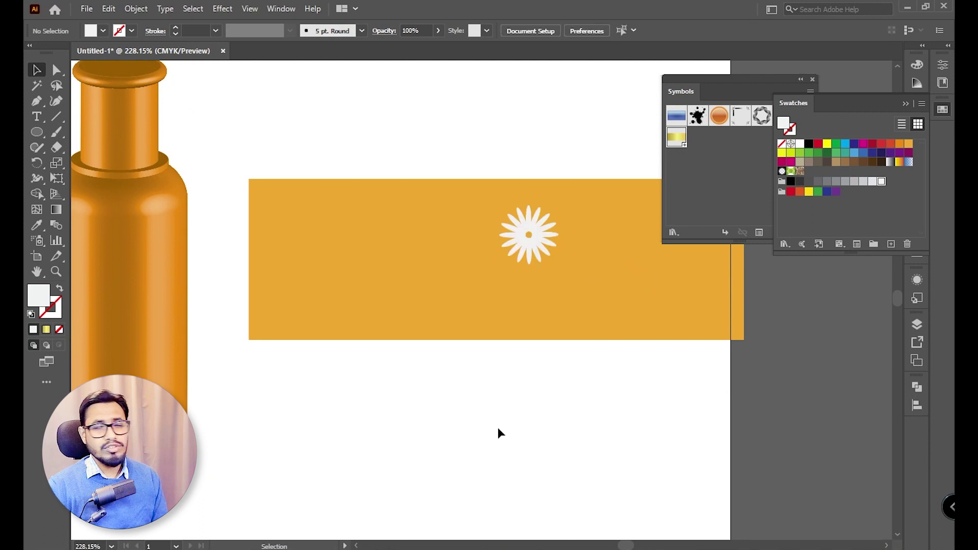
drag(581, 391, 579, 357)
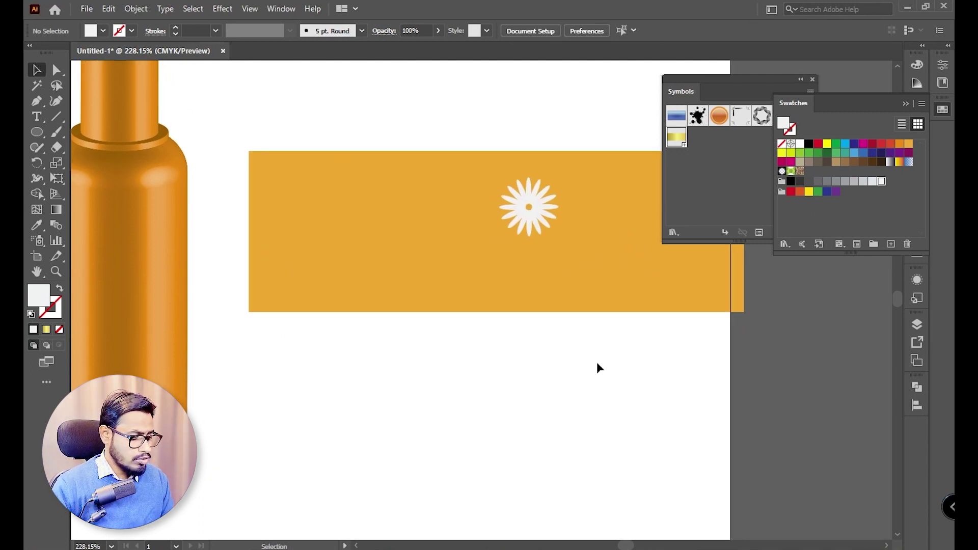
Step: Add the text "Female" in Microsoft JhengHei UI Light and "Perfume" in TypoUpright BT below the flower
key(t)
click(483, 383)
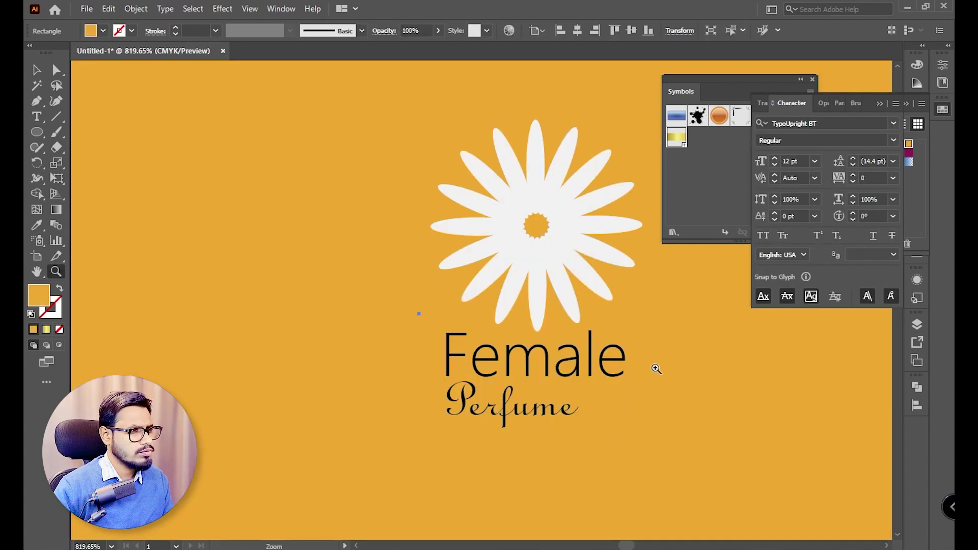
drag(657, 368, 499, 323)
key(v)
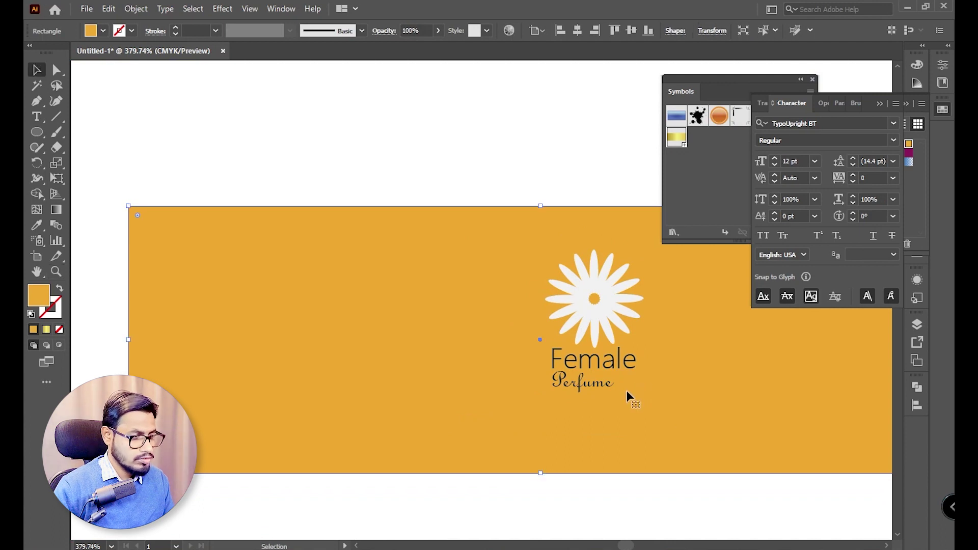
Step: Group the "Female" and "Perfume" texts and centre them horizontally with the flower
drag(629, 398, 608, 369)
shift+click(609, 323)
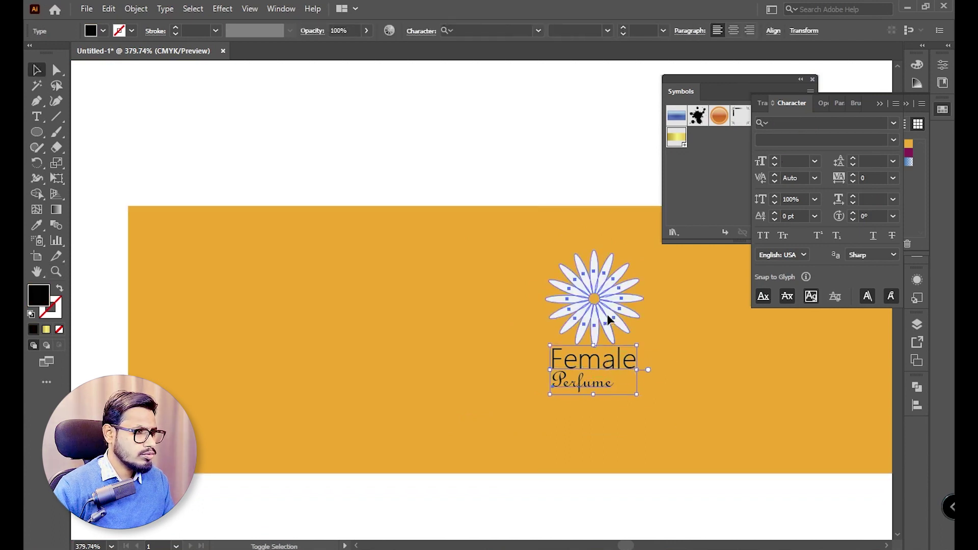
click(601, 400)
click(586, 383)
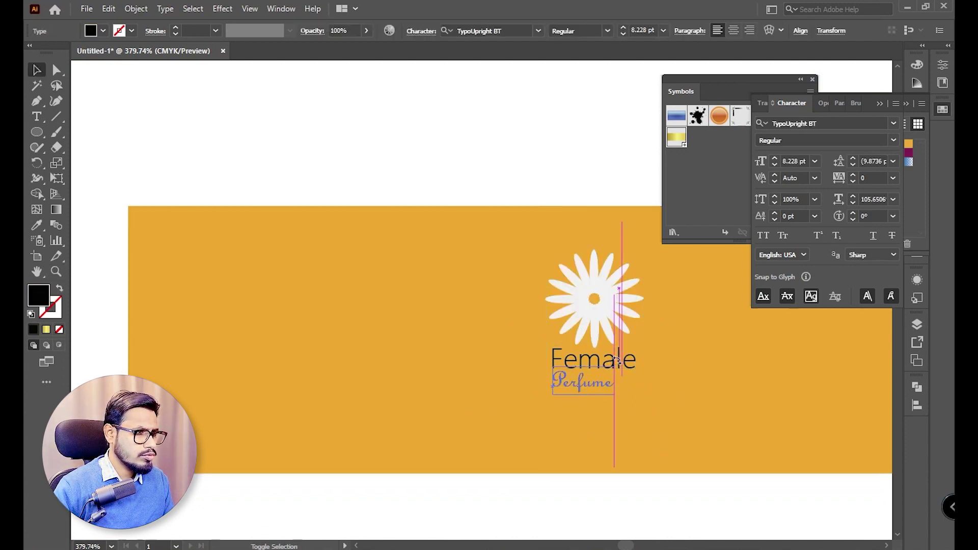
click(607, 376)
click(614, 379)
shift+click(634, 360)
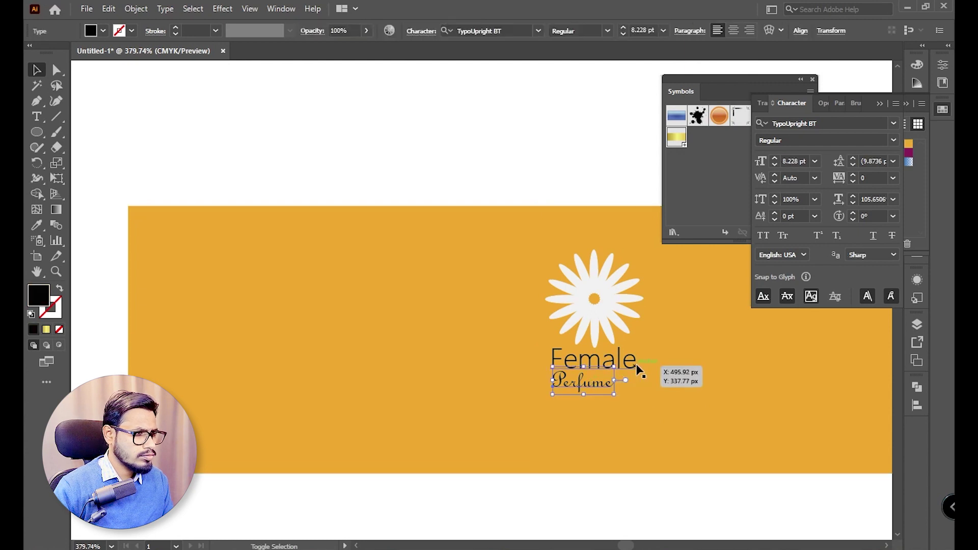
shift+click(613, 312)
key(ctrl+g)
click(458, 32)
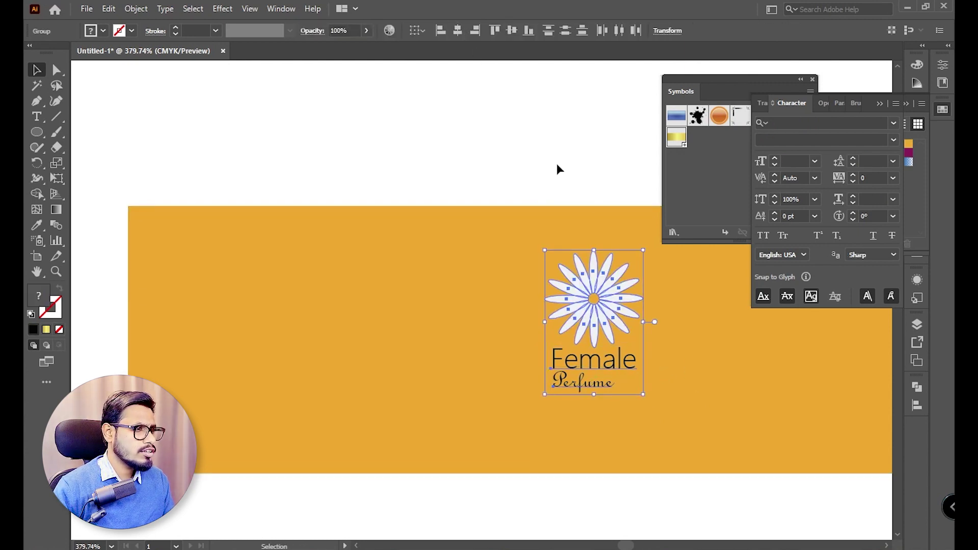
click(619, 183)
key(z)
alt+click(465, 178)
alt+click(465, 179)
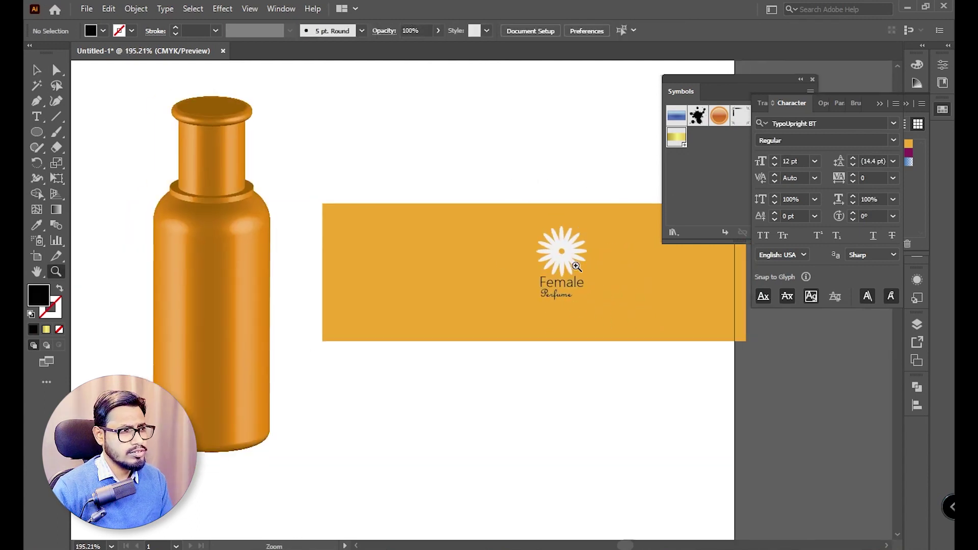
click(605, 280)
key(v)
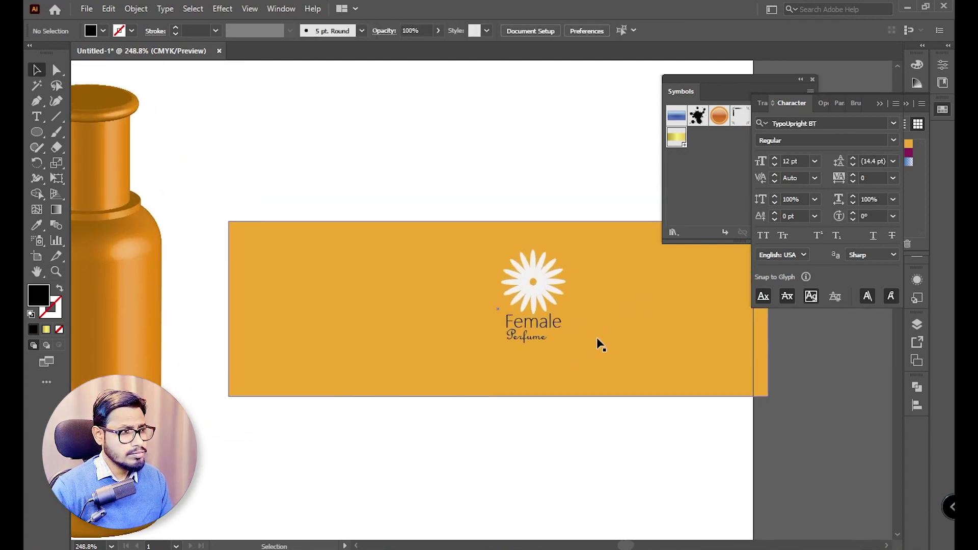
click(597, 337)
click(539, 332)
click(581, 430)
Step: Fill only the word "Female" with the lightest grey swatch
key(z)
drag(514, 301, 713, 407)
key(a)
click(614, 367)
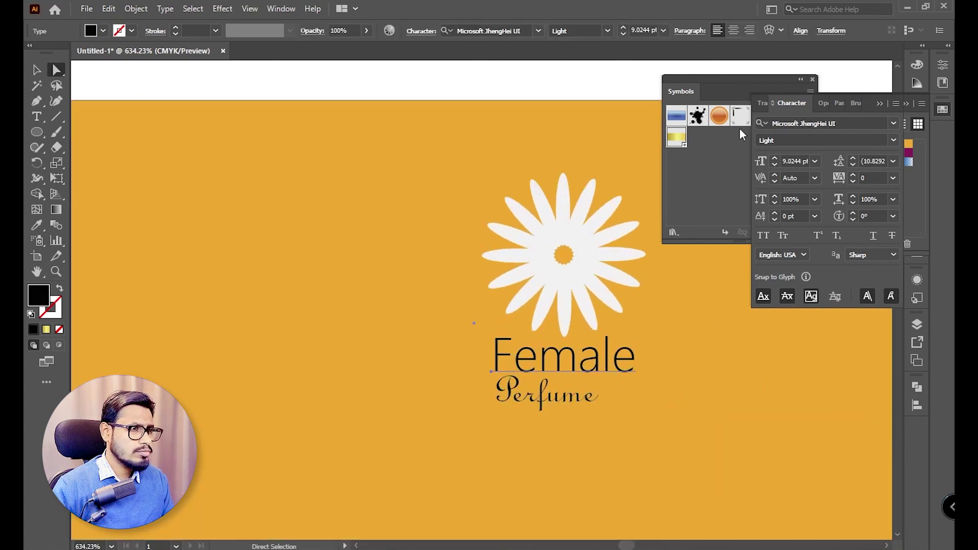
click(918, 124)
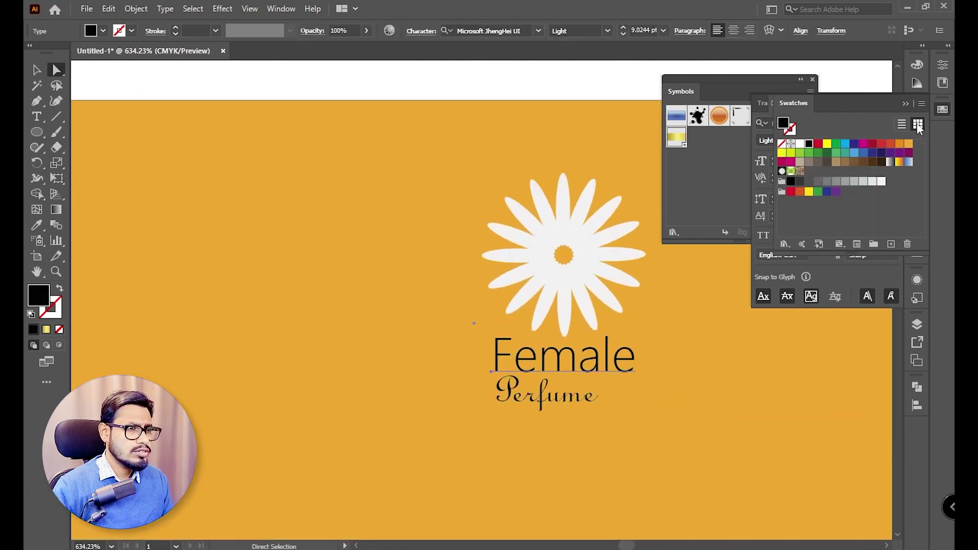
click(882, 182)
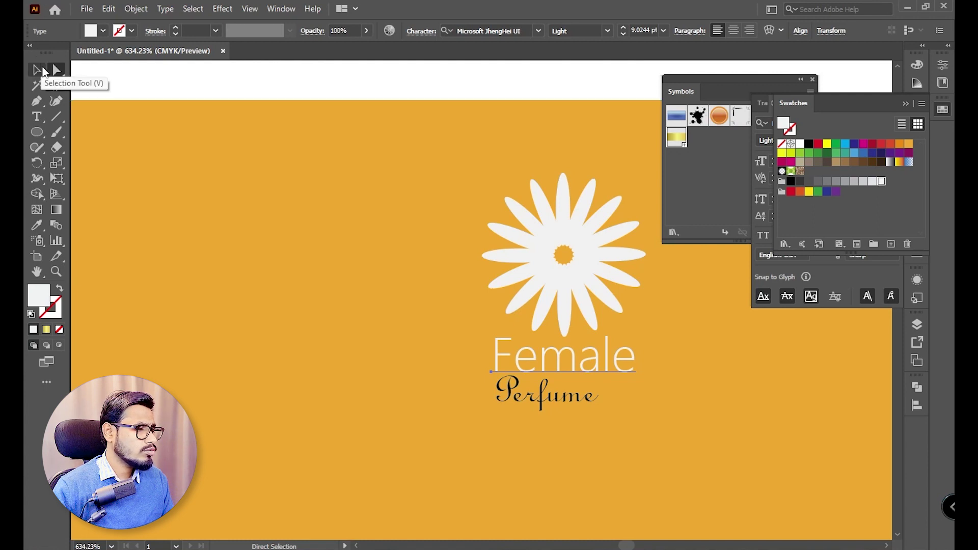
click(37, 70)
click(454, 83)
Step: Save the orange rectangle with its flower and texts as a dynamic Movie Clip symbol named New Symbol
key(z)
drag(563, 262, 585, 382)
alt+click(596, 322)
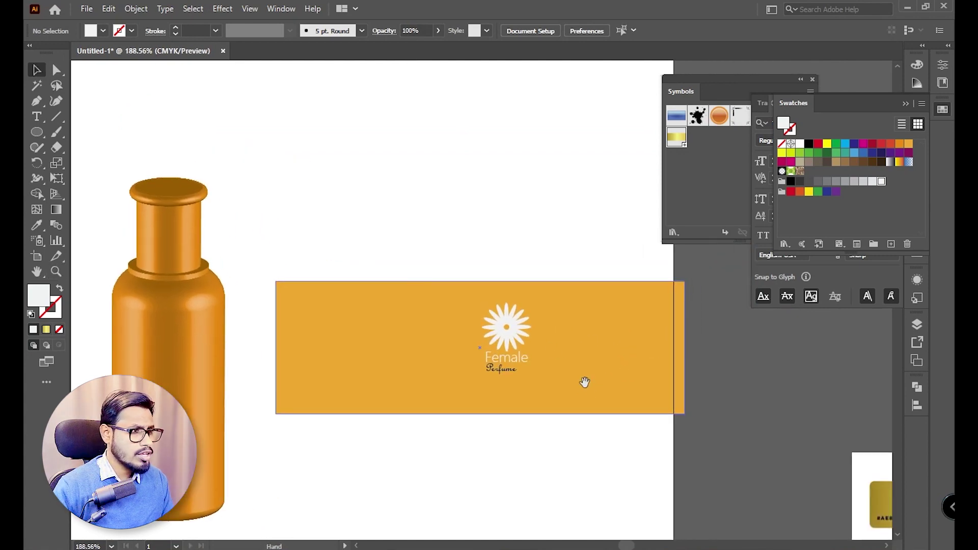
drag(457, 240, 568, 414)
drag(585, 371, 705, 159)
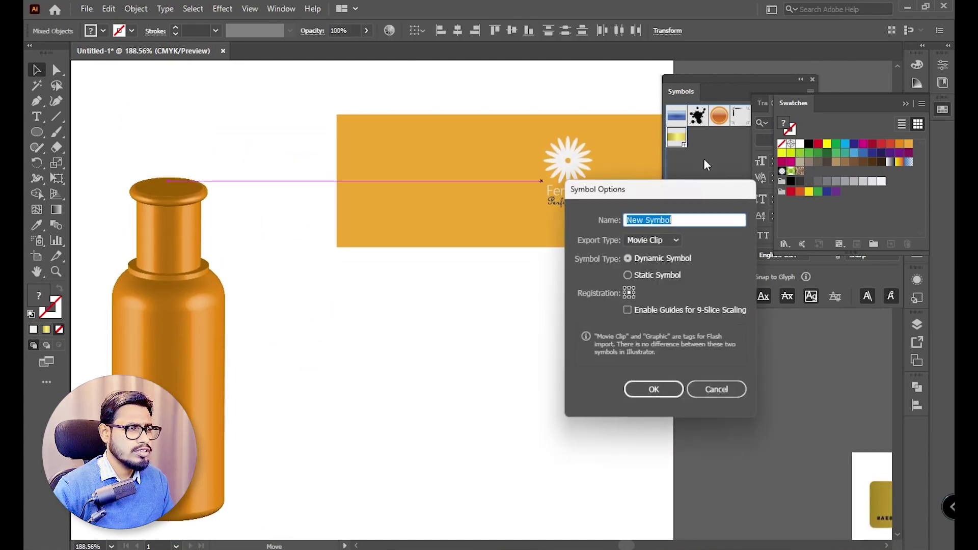
click(656, 395)
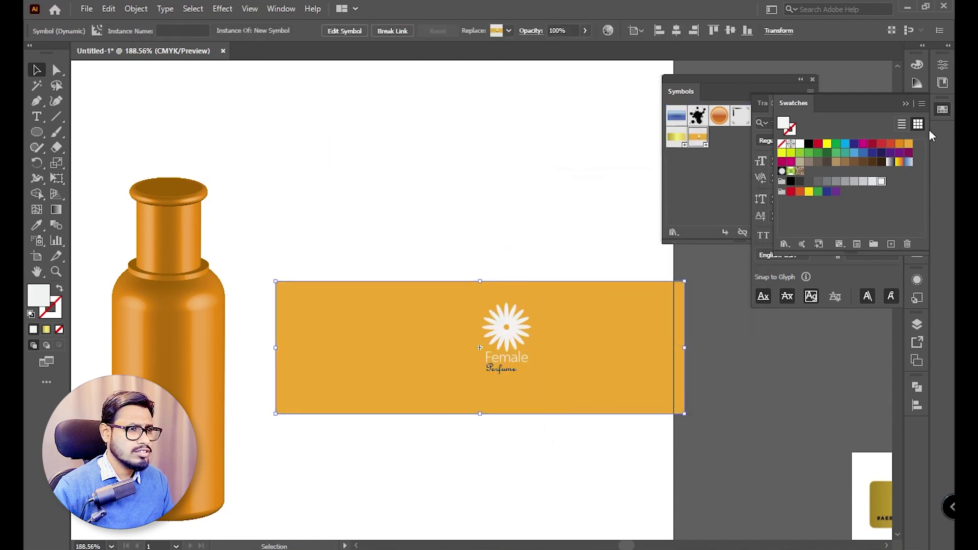
Step: Draw a plain rectangle in the empty area above the orange flower label
click(497, 191)
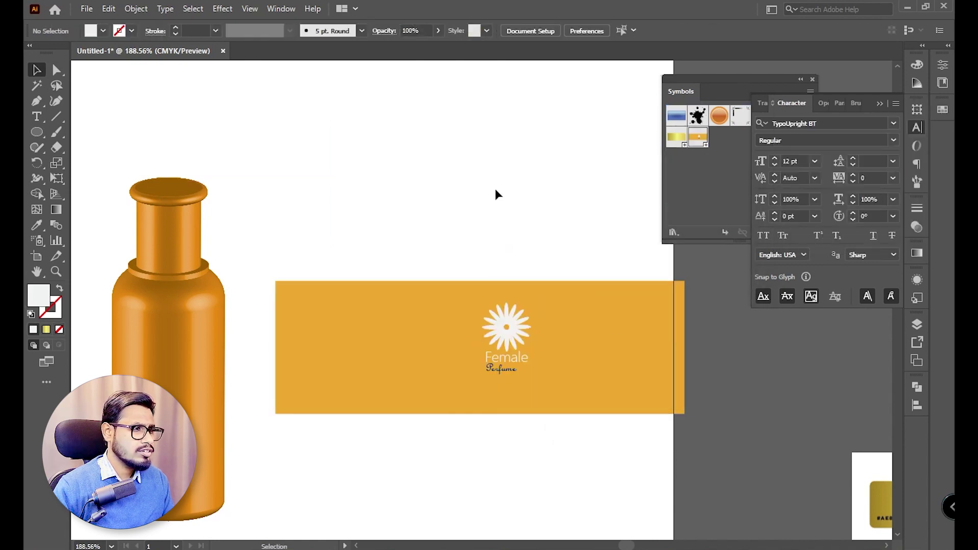
click(586, 294)
click(456, 131)
key(m)
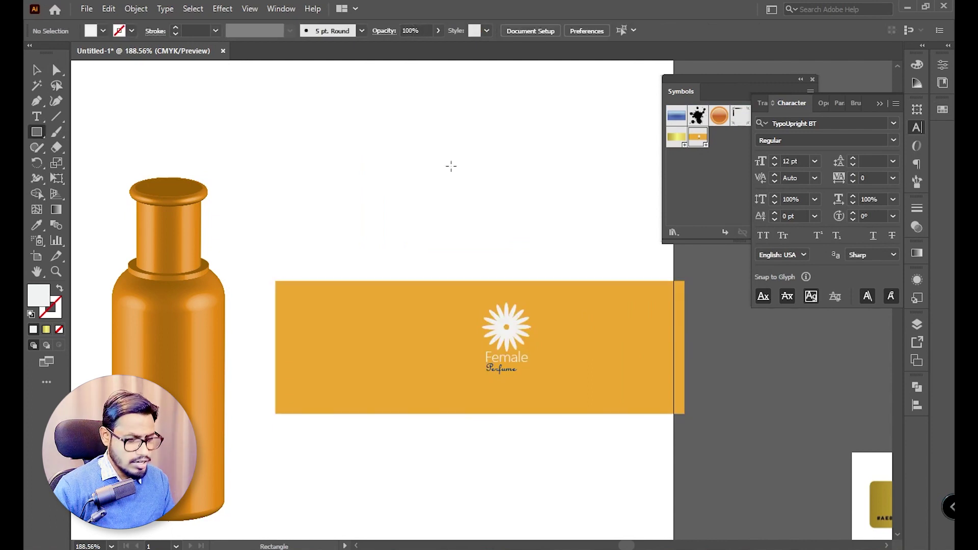
drag(321, 113, 587, 221)
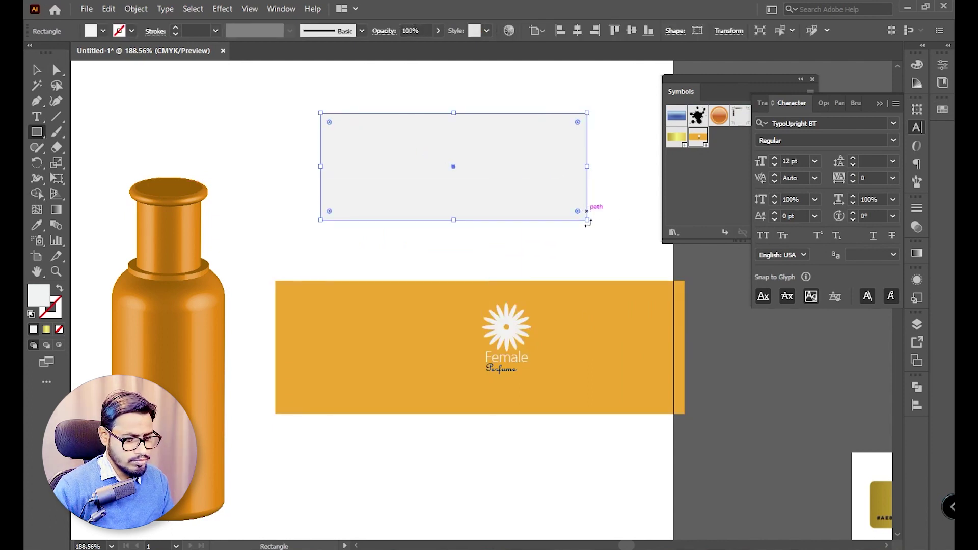
Step: Try to copy the flower label's orange fill onto the new rectangle with the Eyedropper
key(i)
click(618, 338)
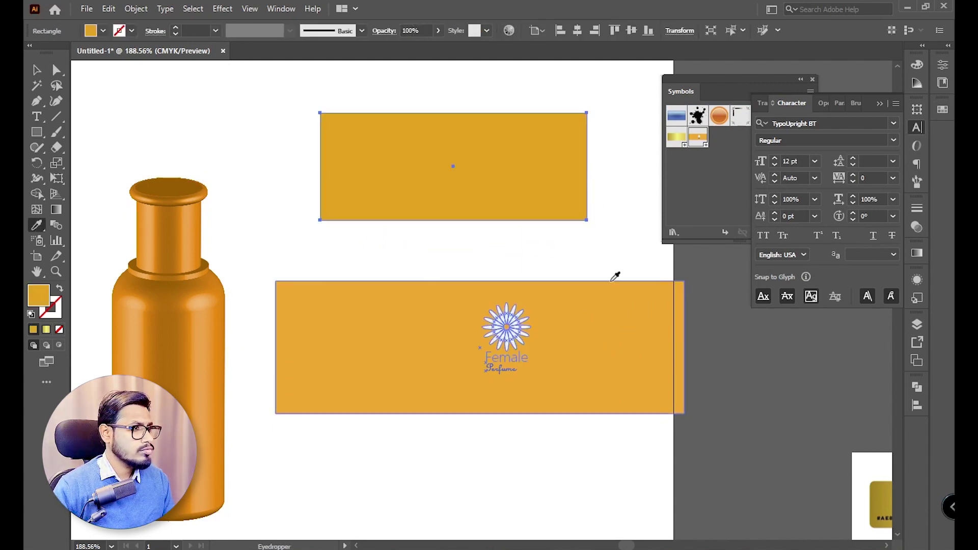
key(v)
click(158, 96)
drag(482, 176, 486, 196)
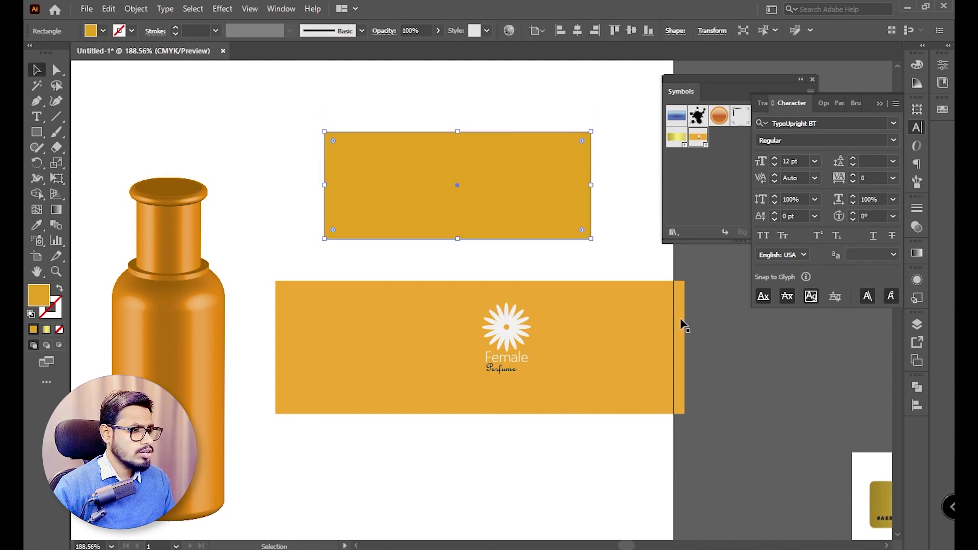
shift+click(680, 318)
key(i)
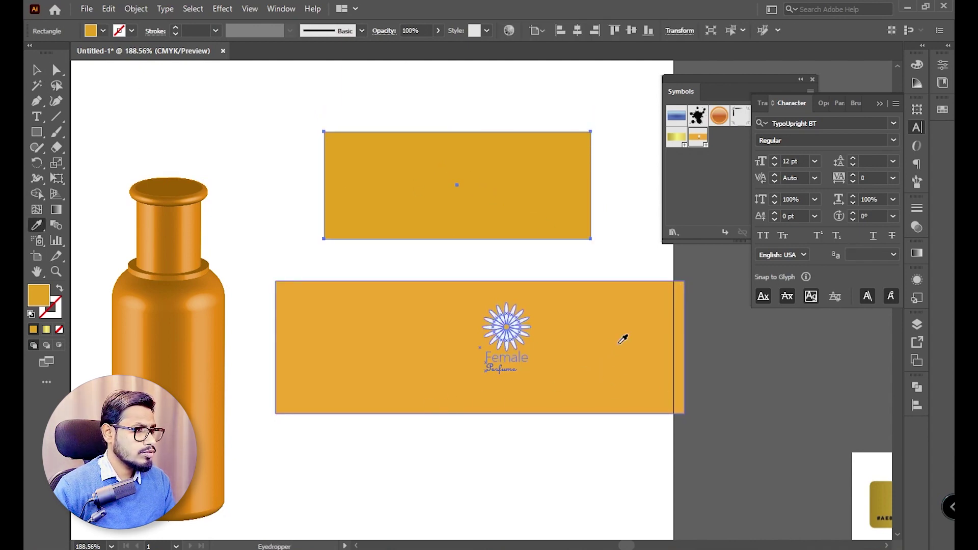
click(623, 338)
key(v)
Step: Fill the new rectangle with the light orange swatch that matches the flower label's background
click(921, 146)
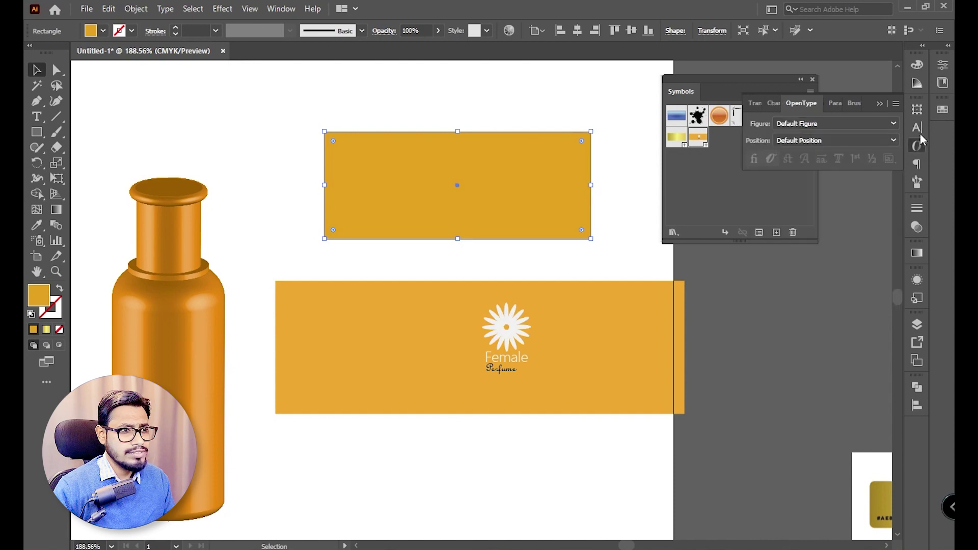
click(920, 142)
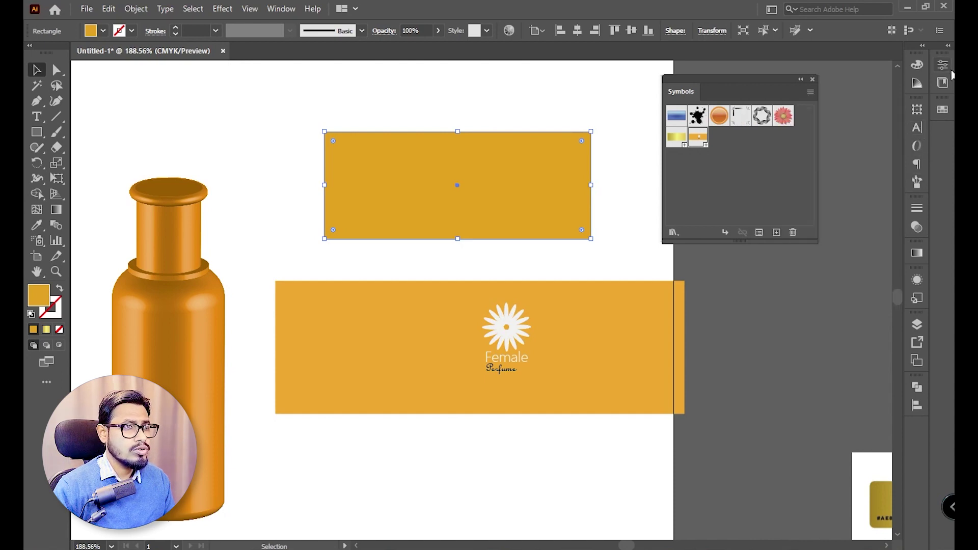
click(943, 109)
click(909, 144)
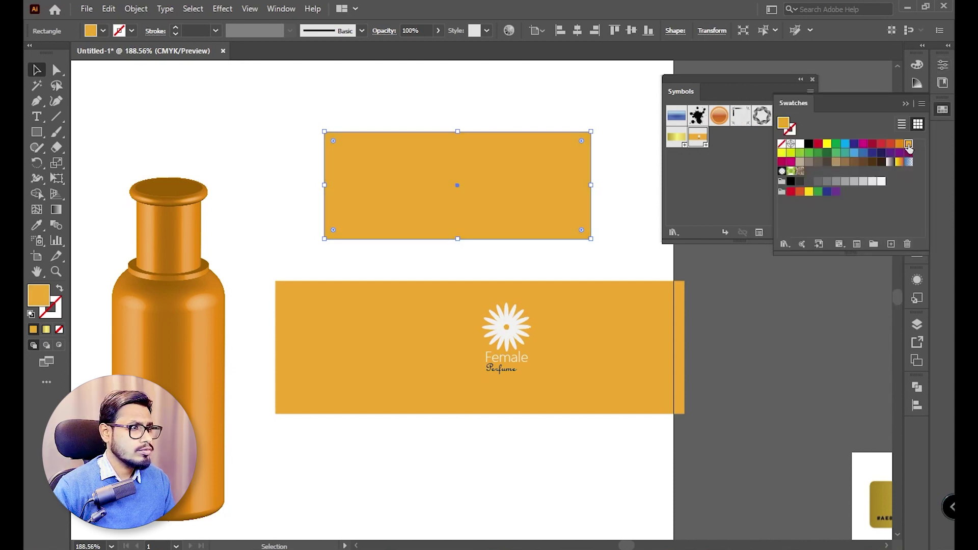
Step: Save the plain orange rectangle as a dynamic Movie Clip symbol, keeping the default symbol options
click(527, 98)
drag(550, 161, 719, 148)
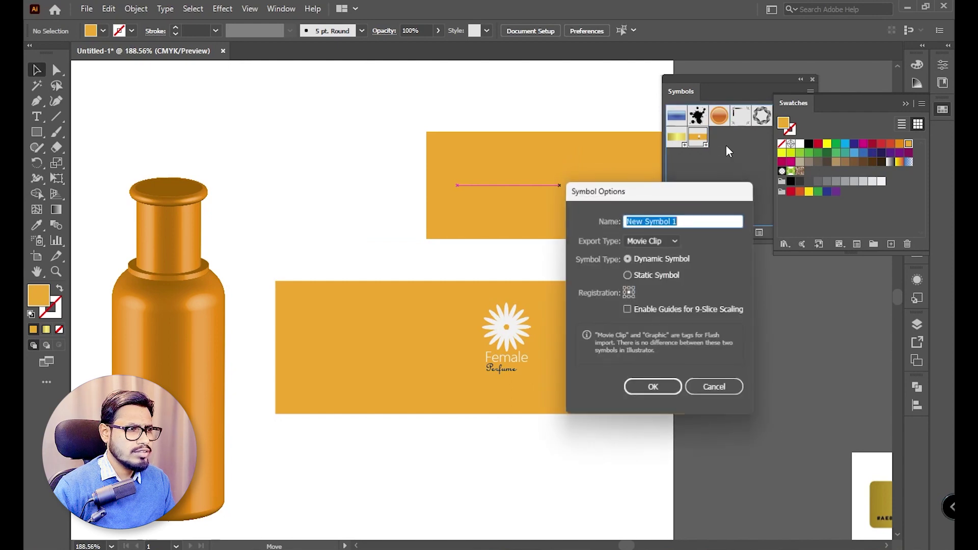
click(651, 389)
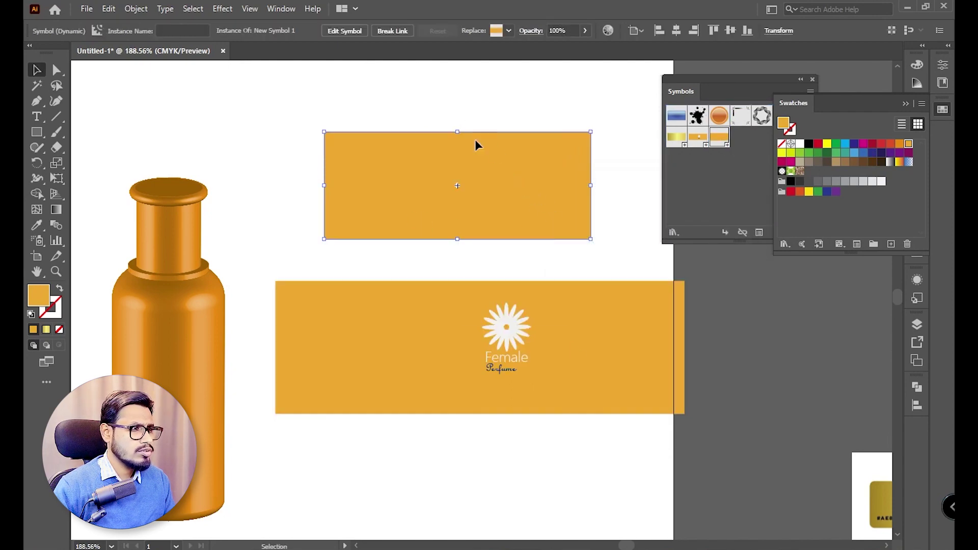
Step: Delete both the plain orange rectangle and the flower label from the artboard
shift+click(607, 332)
key(Delete)
scroll(442, 244, left, 5)
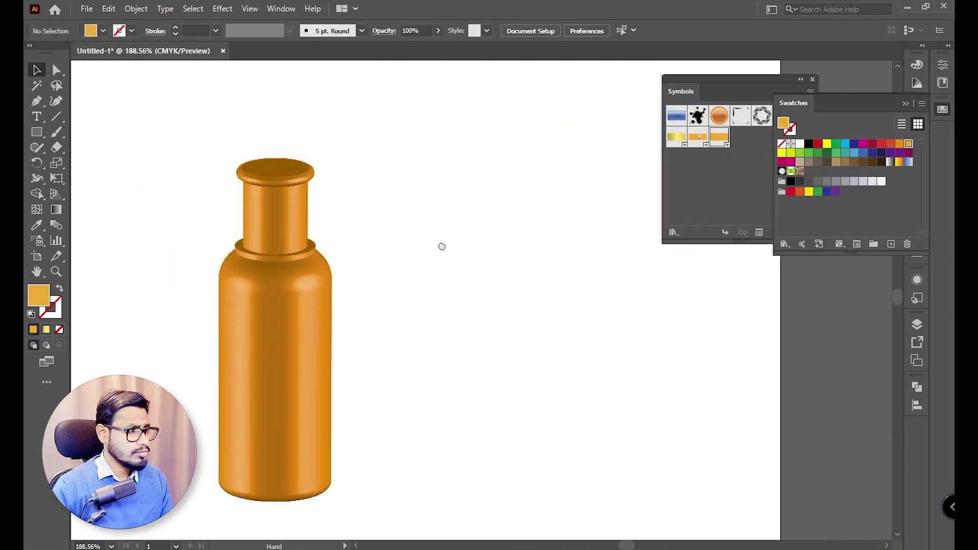
Step: Select the bottle and show its appearance attributes in a floating Appearance panel beside it
click(348, 314)
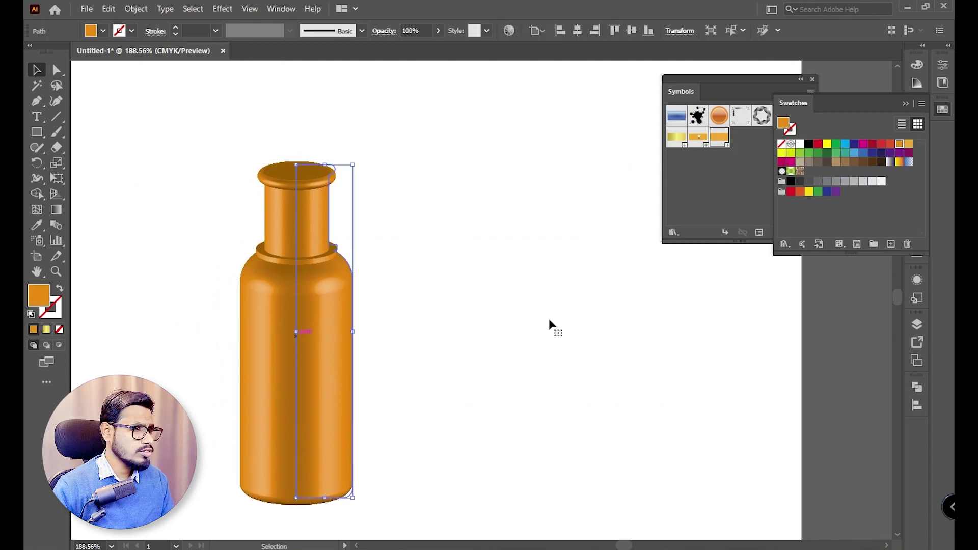
click(945, 112)
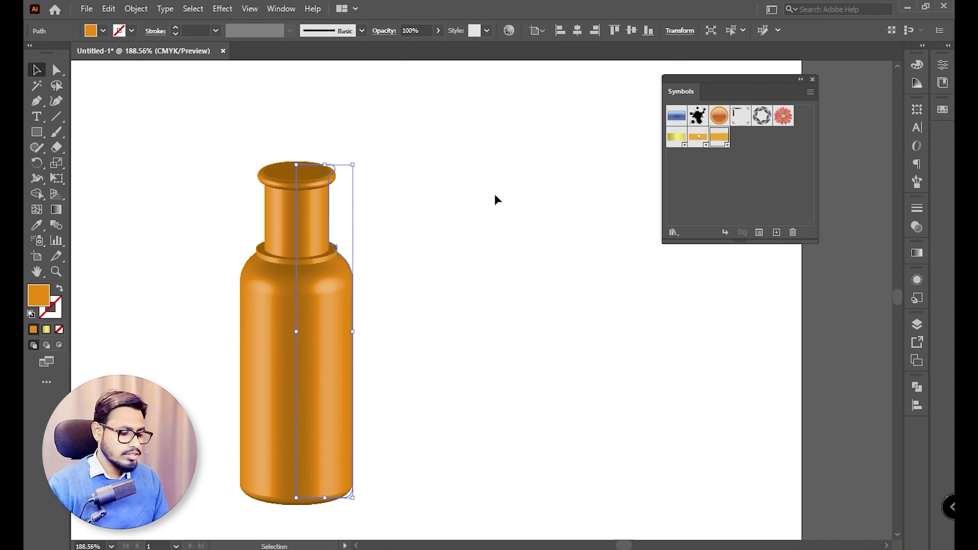
key(z)
drag(476, 214, 474, 237)
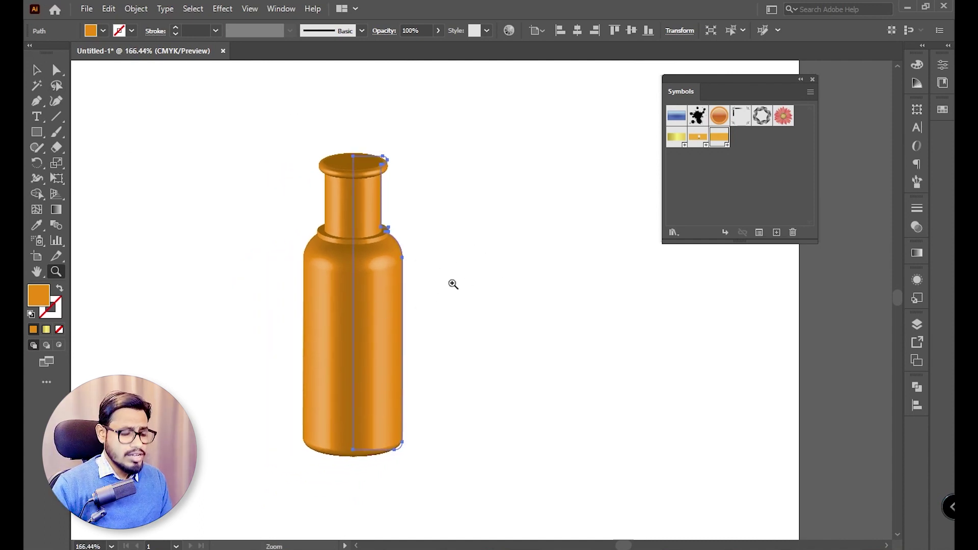
key(v)
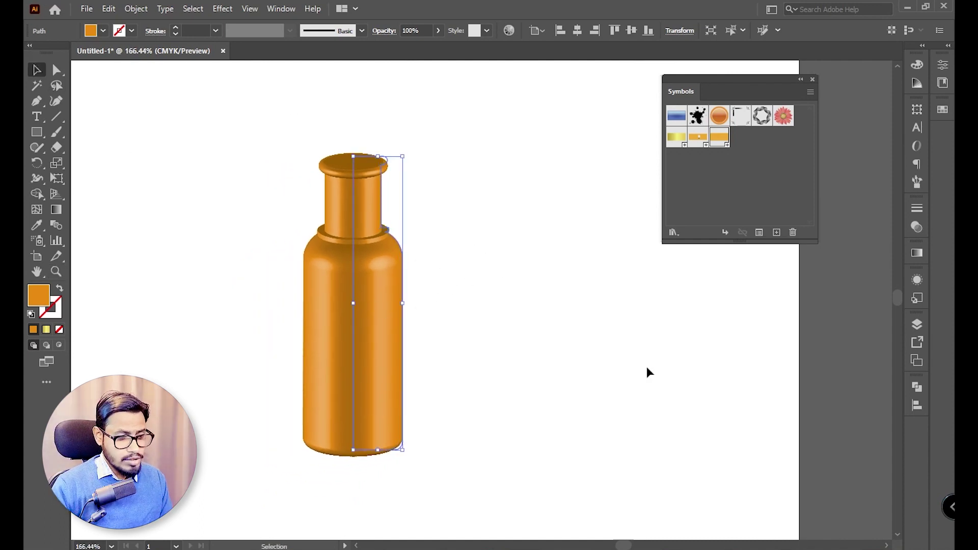
click(917, 281)
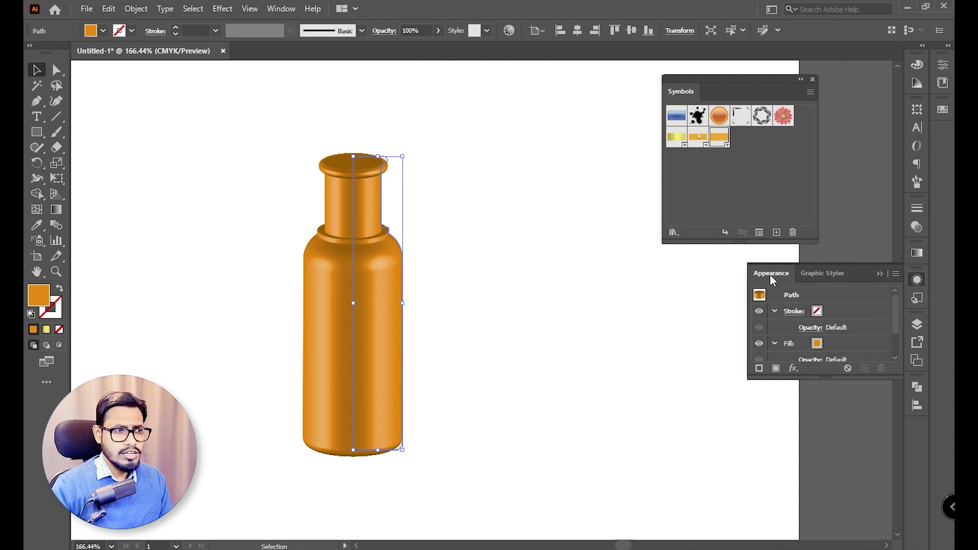
drag(772, 280, 562, 257)
click(917, 288)
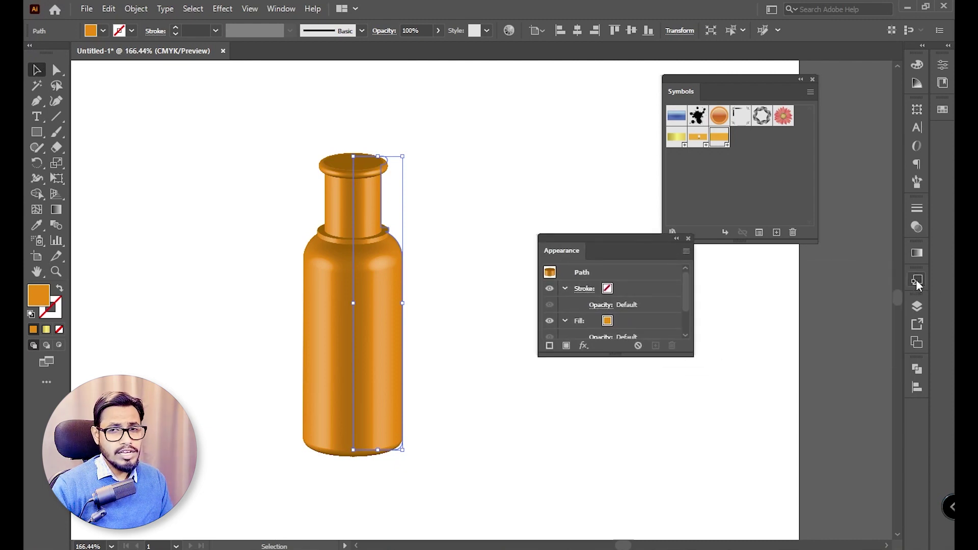
Step: Dock the Symbols panel and enlarge the Appearance panel until all of the bottle's attributes are listed
drag(768, 81, 938, 122)
drag(630, 236, 808, 116)
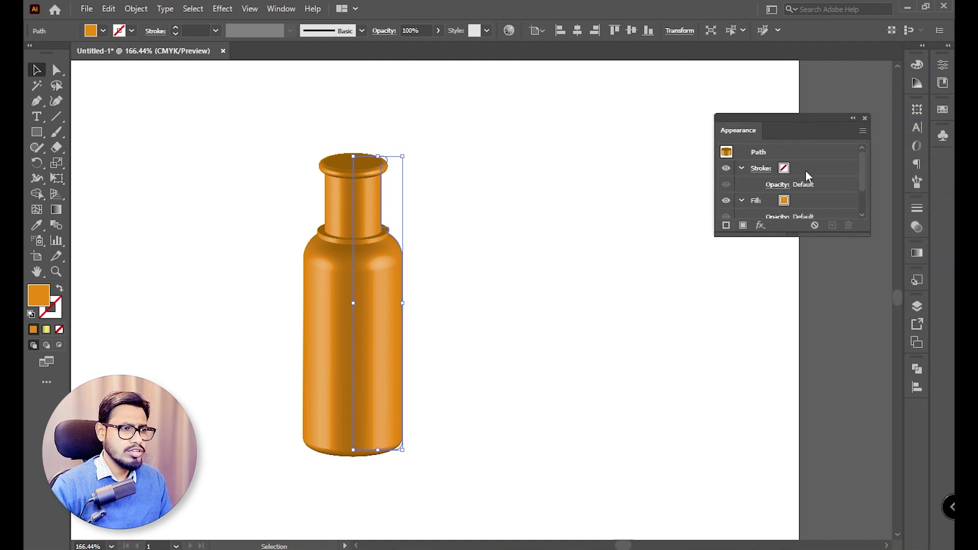
drag(803, 236, 805, 356)
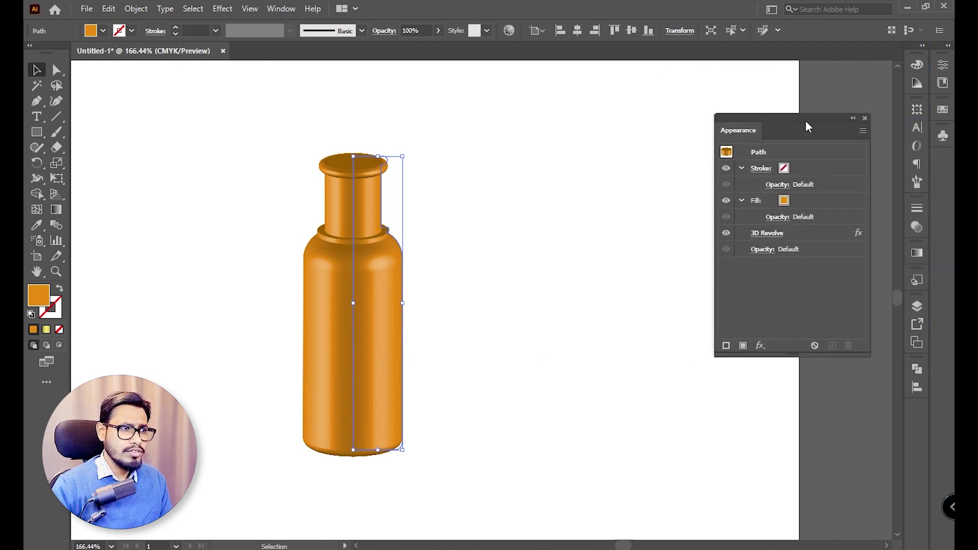
click(697, 150)
click(379, 273)
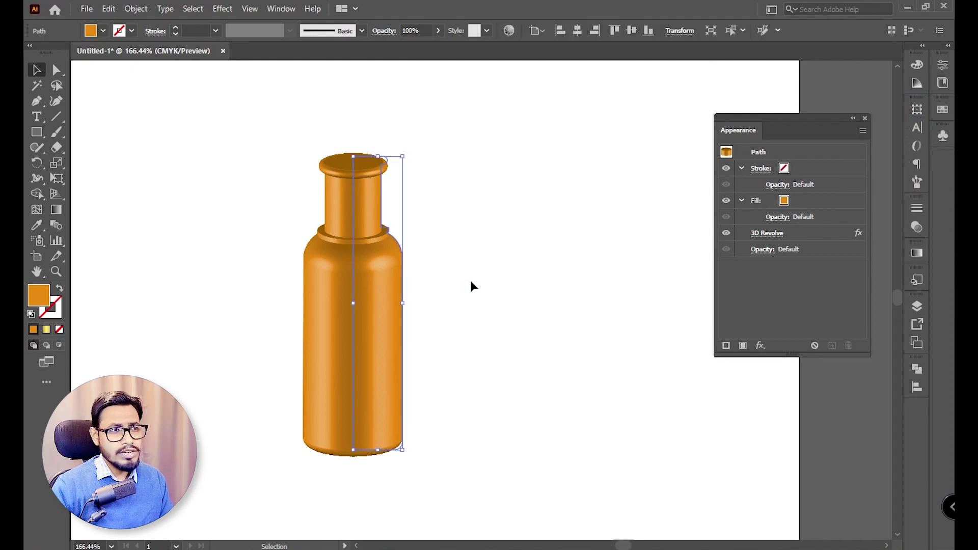
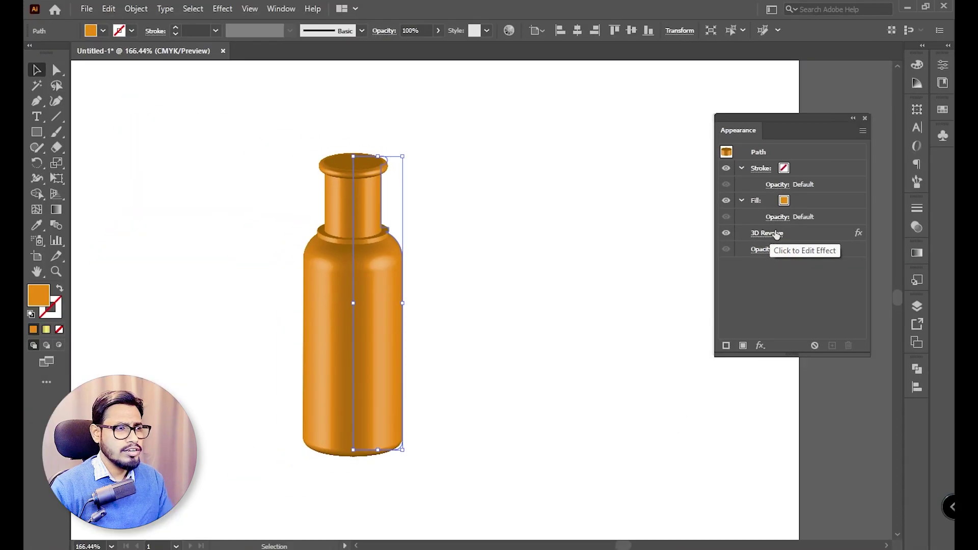
Step: Open the bottle's 3D Revolve effect for art mapping and go to surface 4 of 11, the main body
click(776, 235)
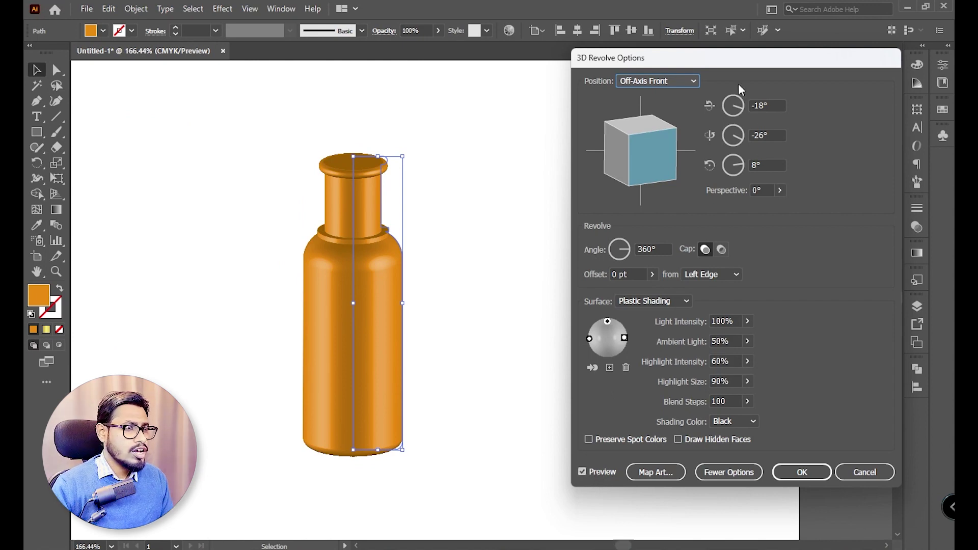
click(657, 473)
drag(789, 63, 759, 101)
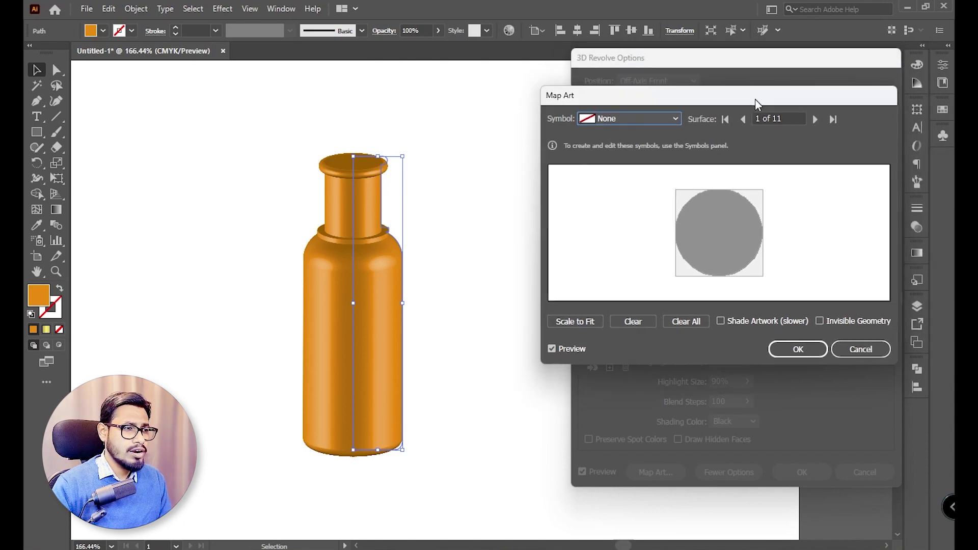
click(815, 121)
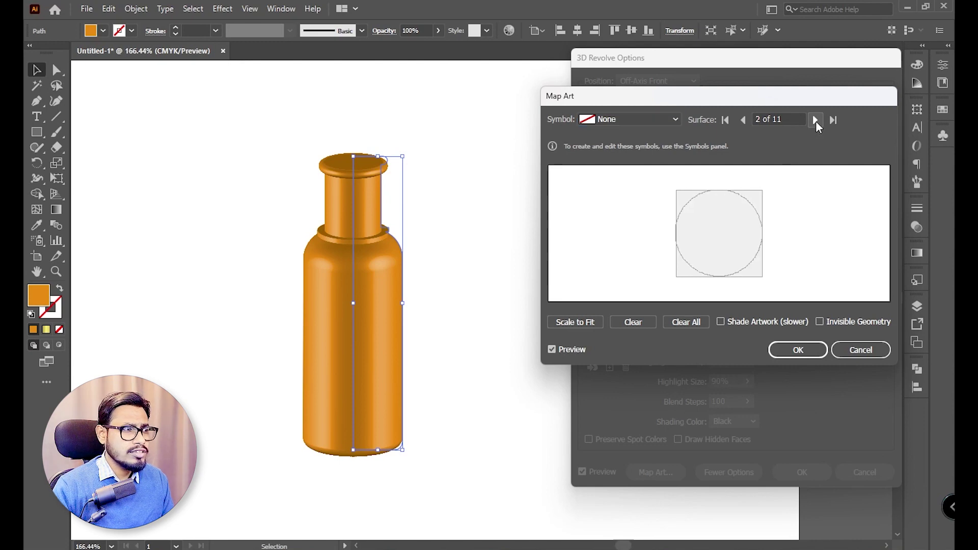
click(815, 120)
click(815, 121)
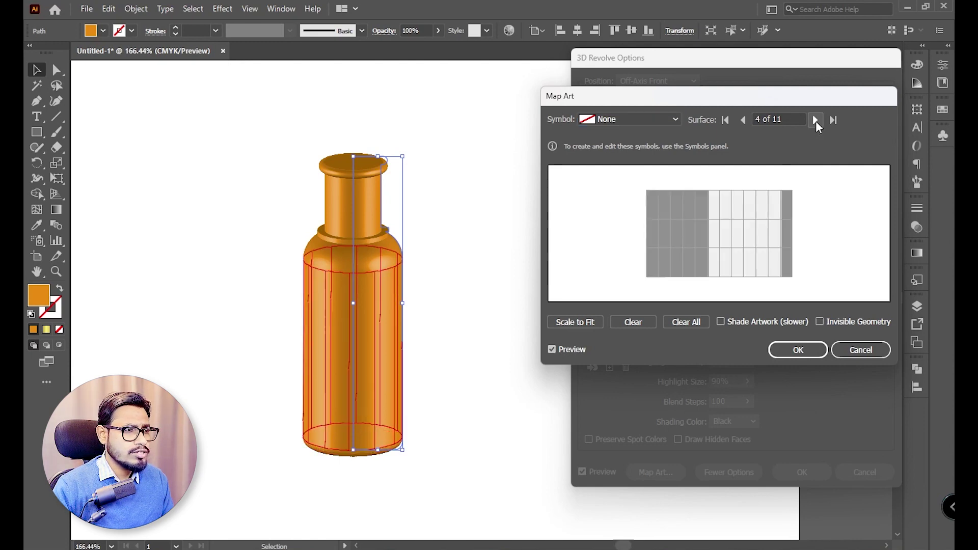
click(675, 119)
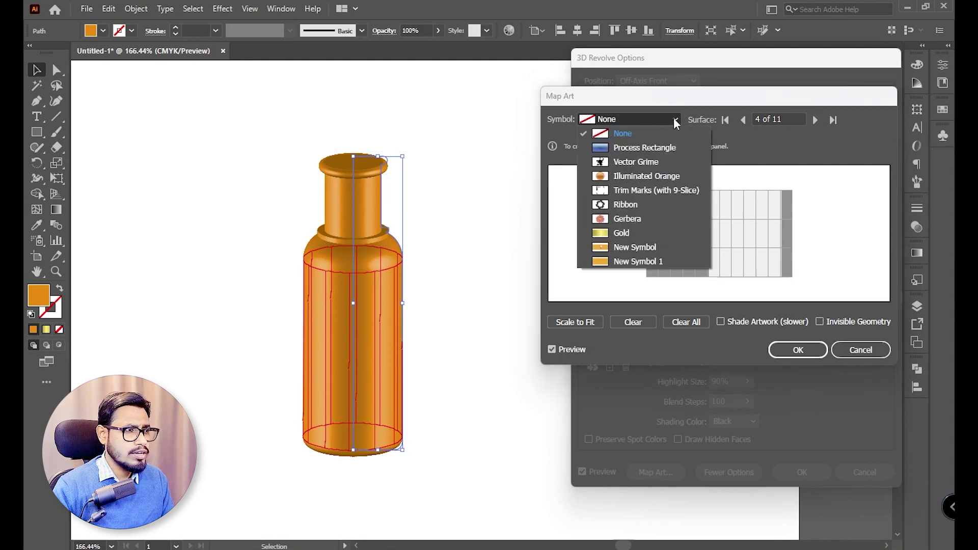
click(643, 249)
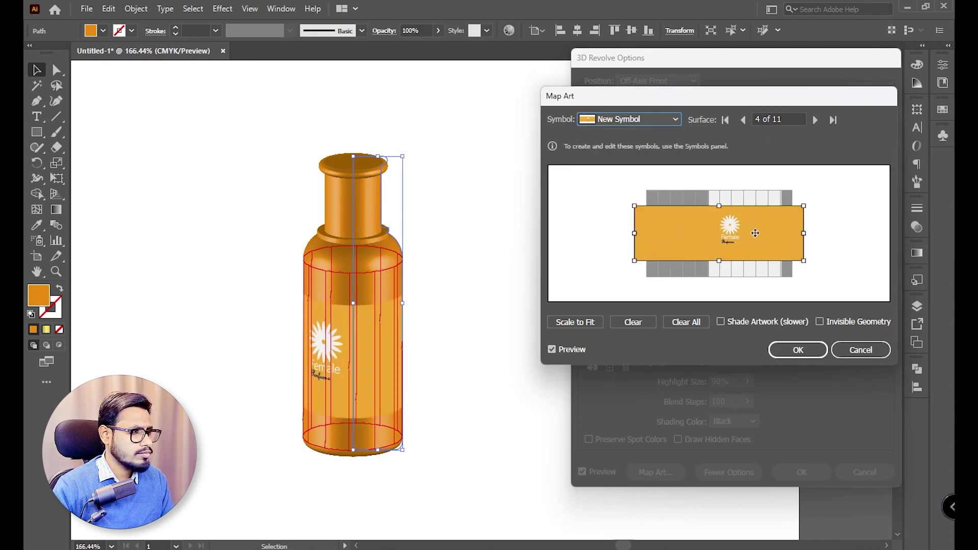
drag(752, 237, 758, 219)
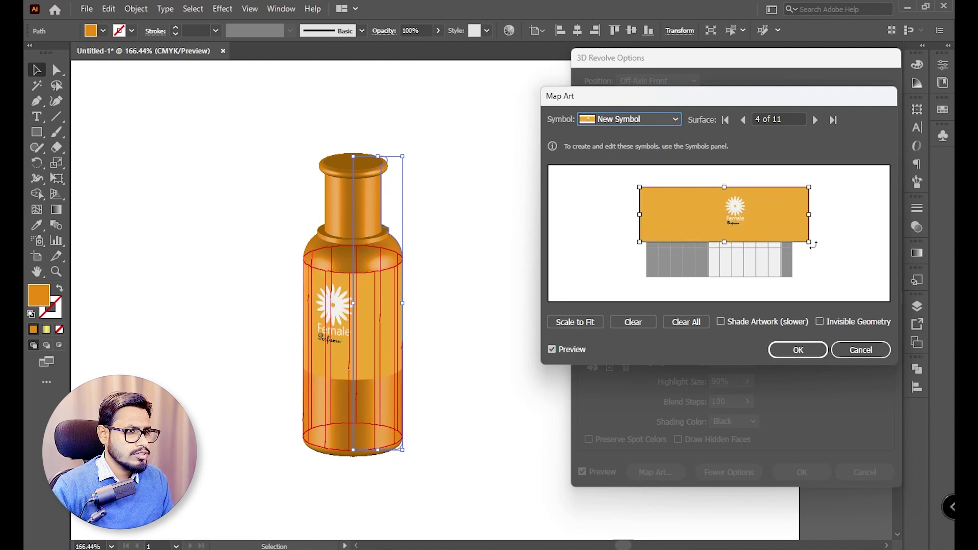
drag(641, 244, 618, 244)
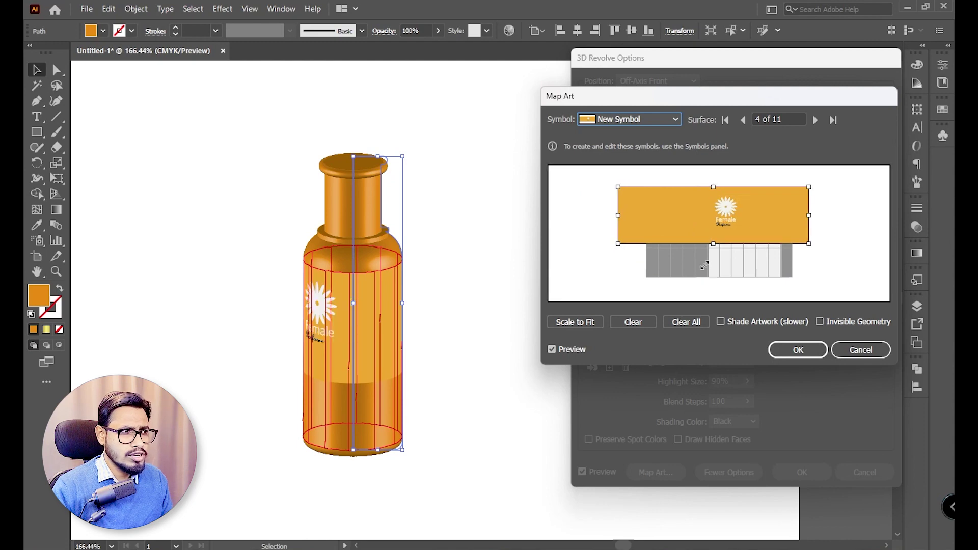
click(636, 323)
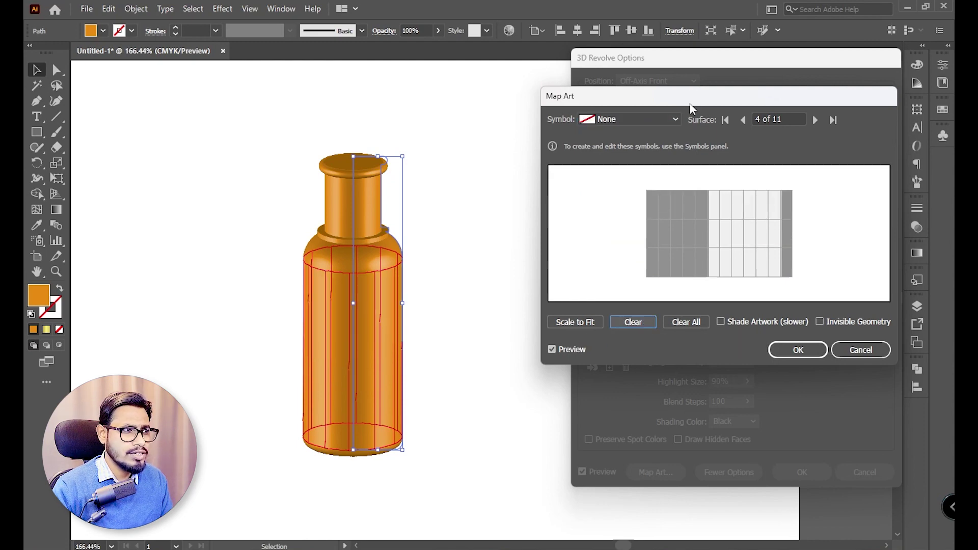
Step: Map the New Symbol flower label onto surface 4 and enlarge it proportionally to cover the whole surface area
click(647, 121)
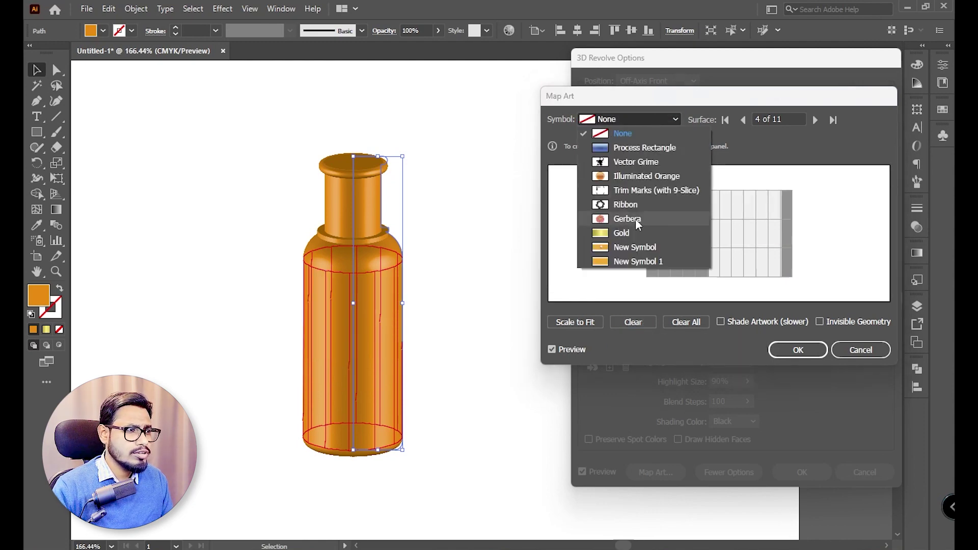
click(636, 247)
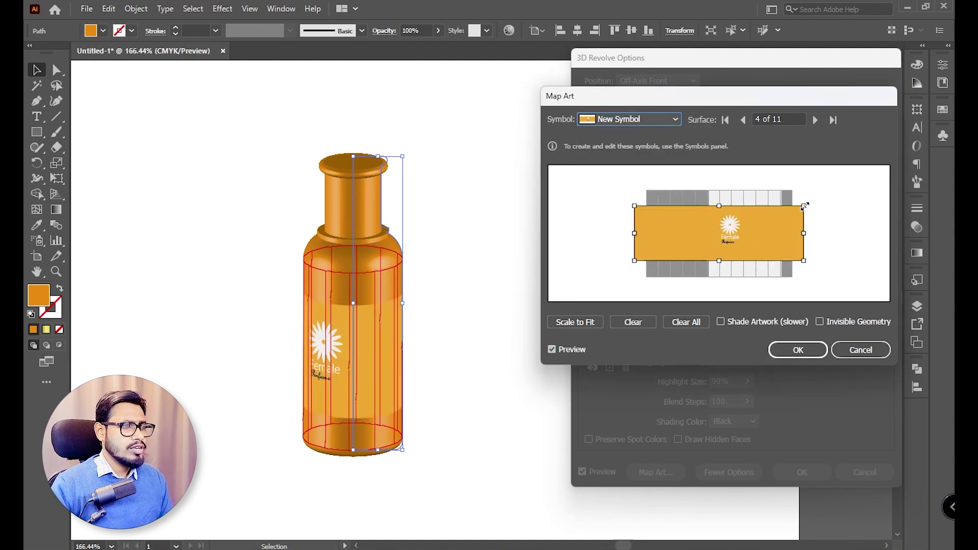
drag(805, 206, 852, 177)
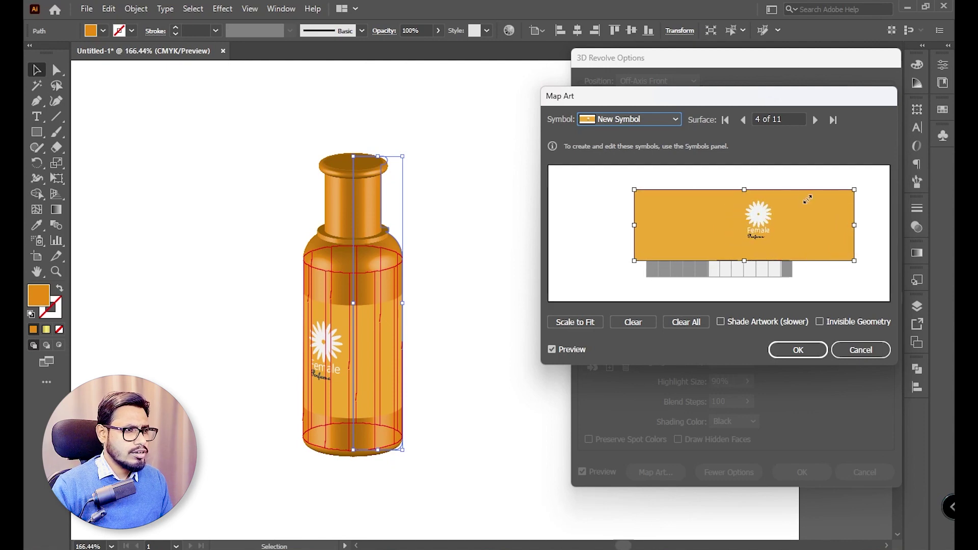
drag(634, 261, 577, 289)
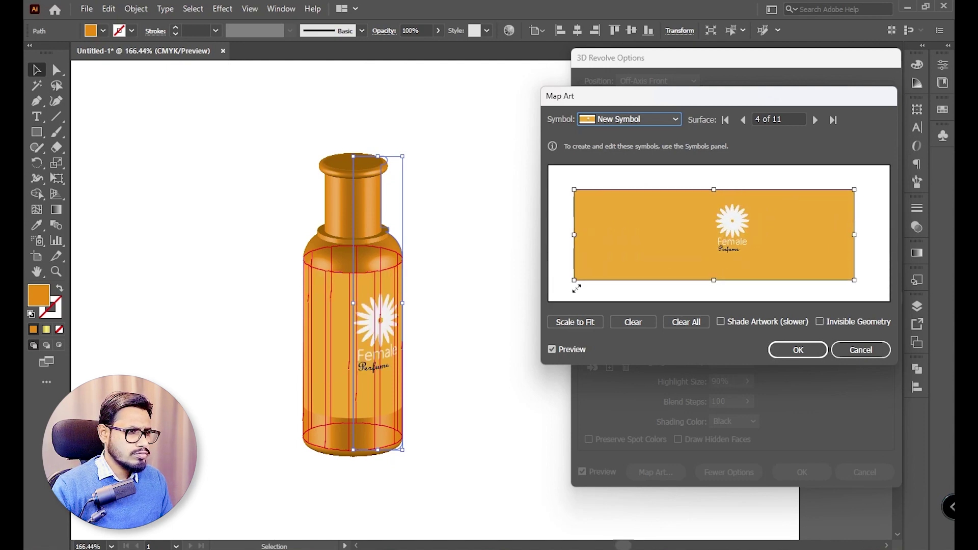
Step: Reposition the flower label on surface 4 so the artwork is centred on the front of the bottle body
mouse_move(769, 245)
mouse_down()
mouse_move(781, 241)
mouse_move(764, 247)
mouse_up()
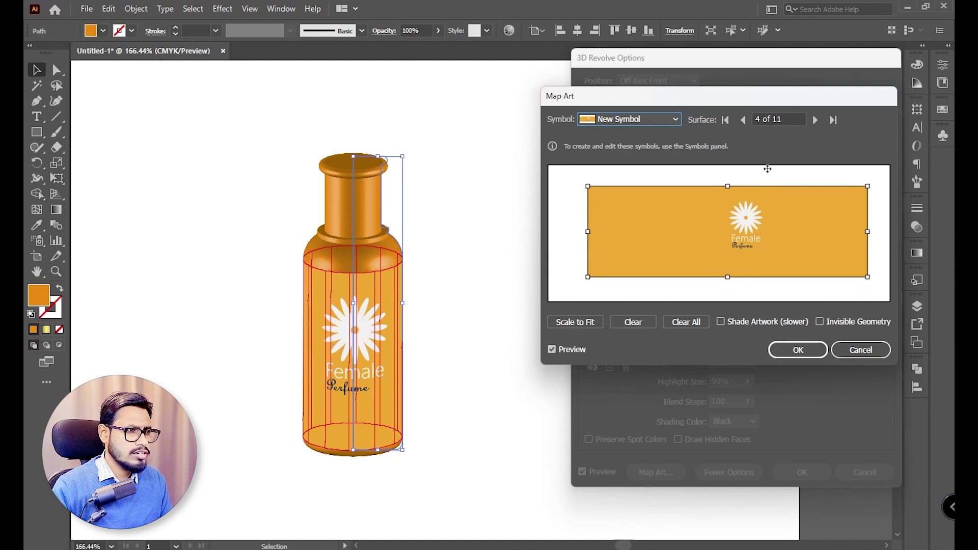
Step: Map New Symbol 1 onto surface 5, the bottle's shoulder, stretched over the whole strip, and advance to surface 6
click(816, 120)
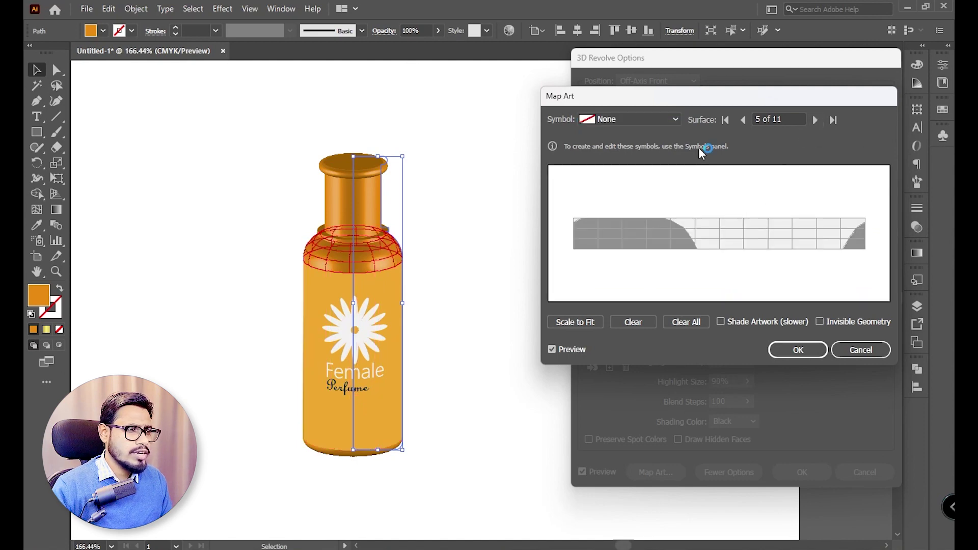
click(643, 118)
click(632, 261)
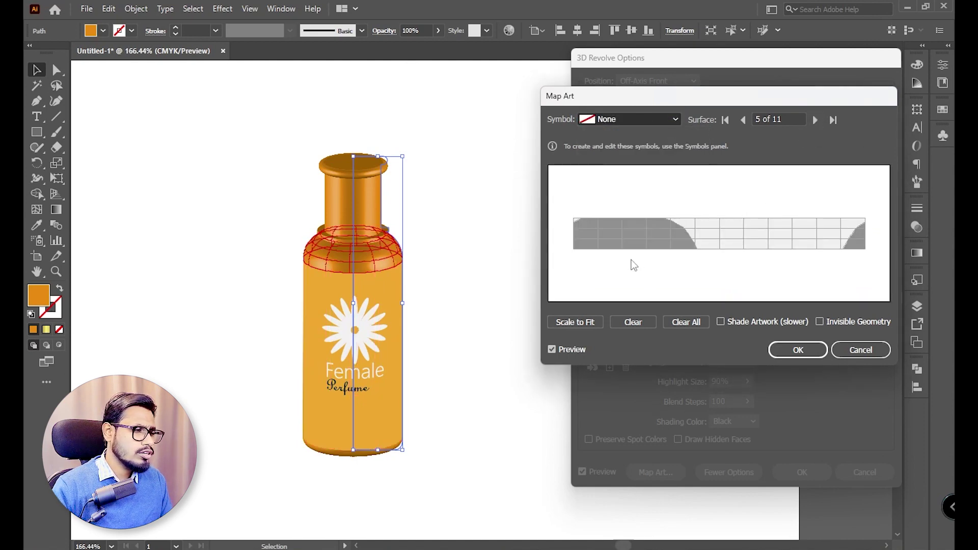
drag(828, 234, 874, 234)
drag(741, 193, 742, 214)
mouse_move(738, 271)
mouse_down()
mouse_move(742, 280)
mouse_move(742, 263)
mouse_up()
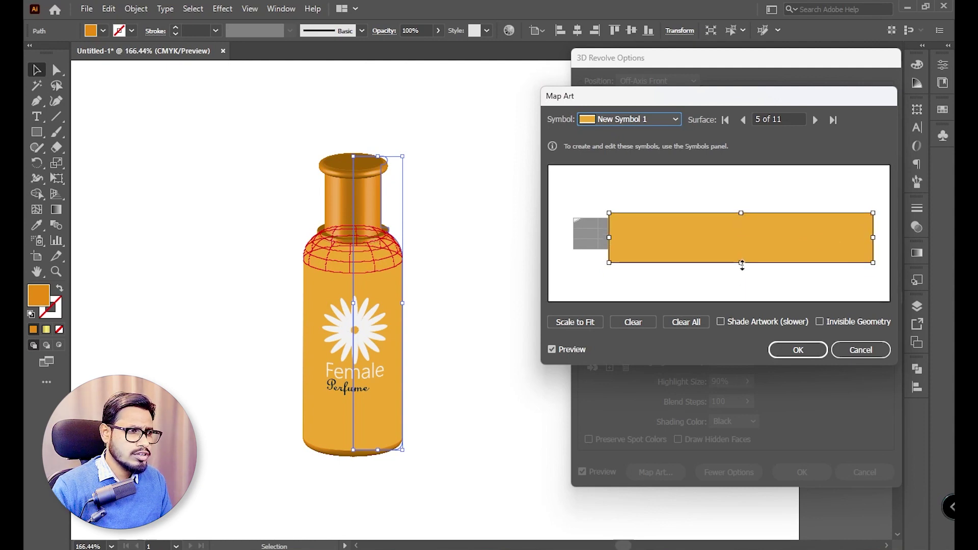
drag(810, 230, 816, 231)
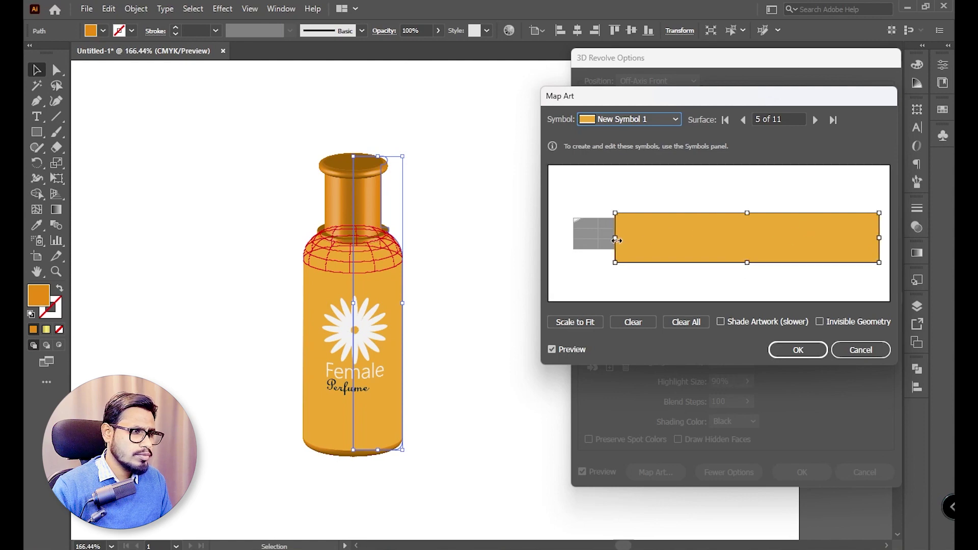
drag(616, 241, 568, 240)
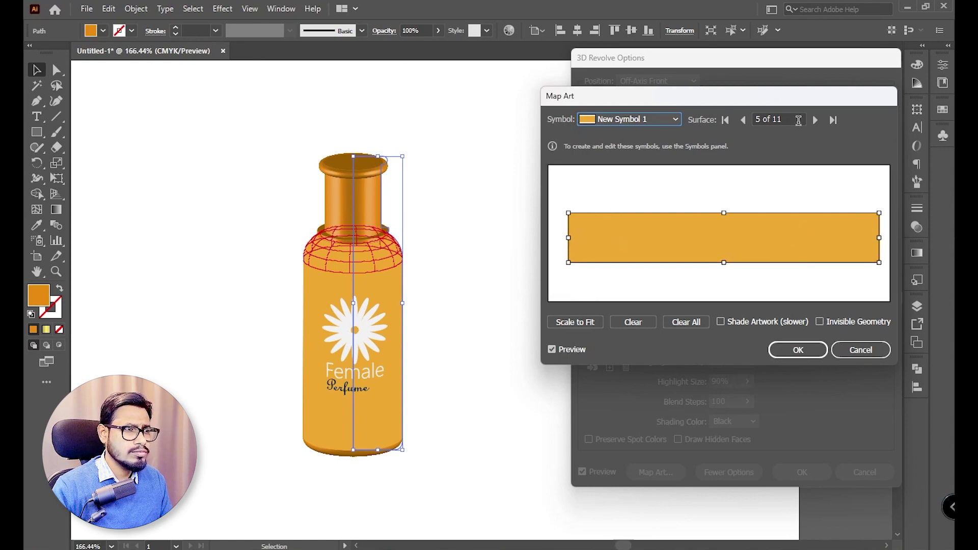
click(814, 121)
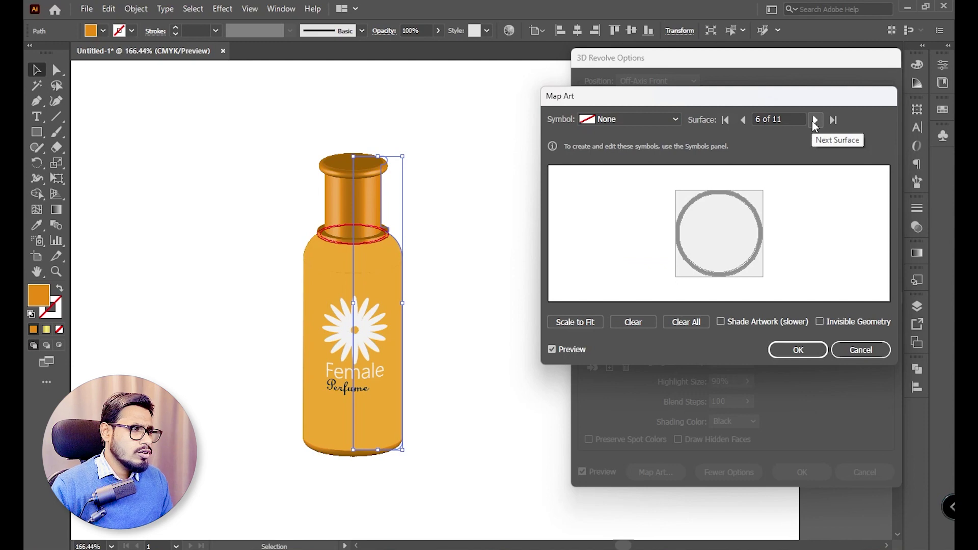
click(662, 120)
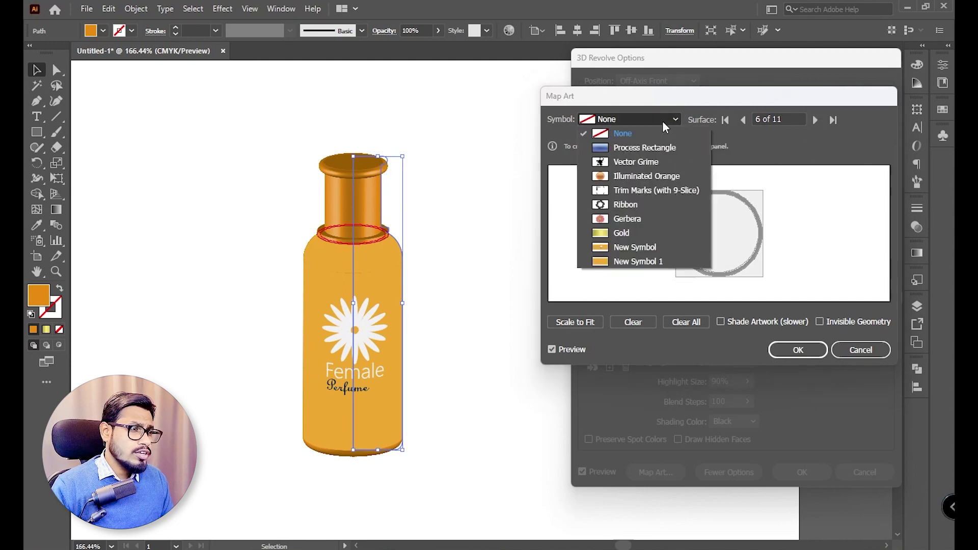
click(627, 262)
drag(863, 235, 767, 217)
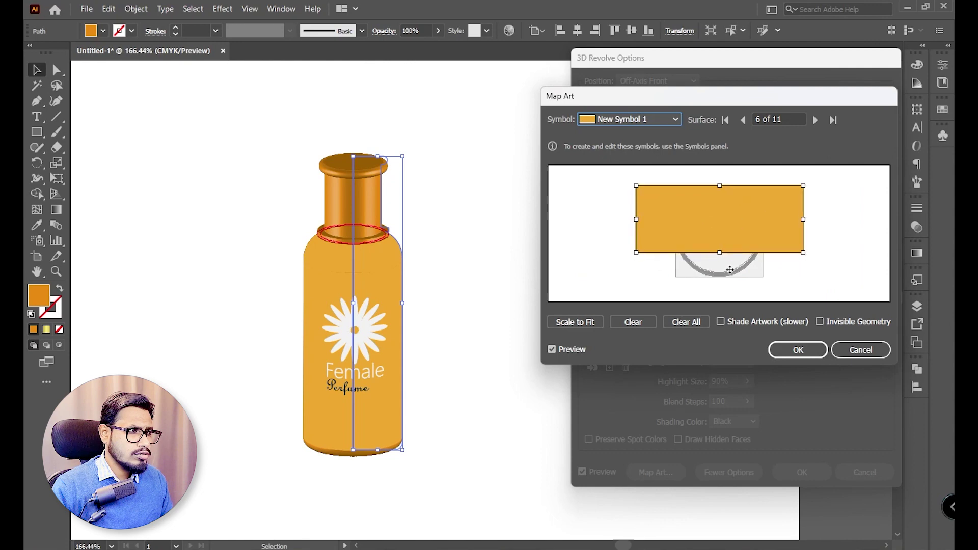
drag(720, 253, 734, 237)
click(647, 322)
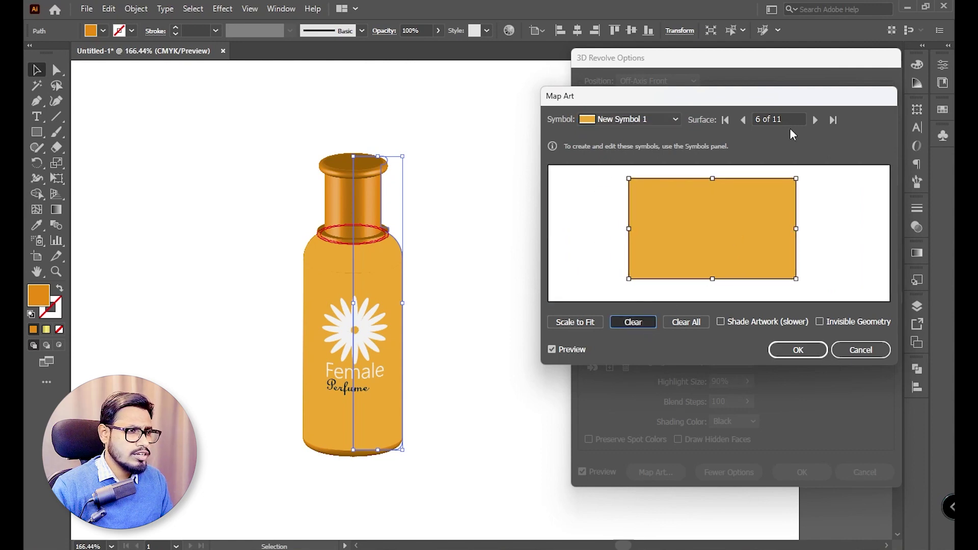
Step: Map New Symbol 1 onto surface 7, the thin collar edge below the neck, and resize it to cover the full strip
click(816, 120)
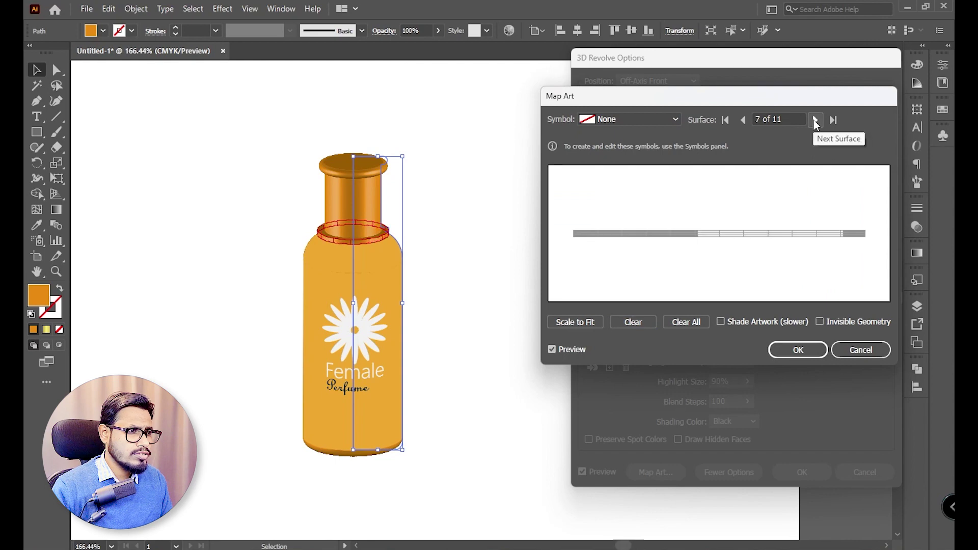
click(660, 119)
click(630, 263)
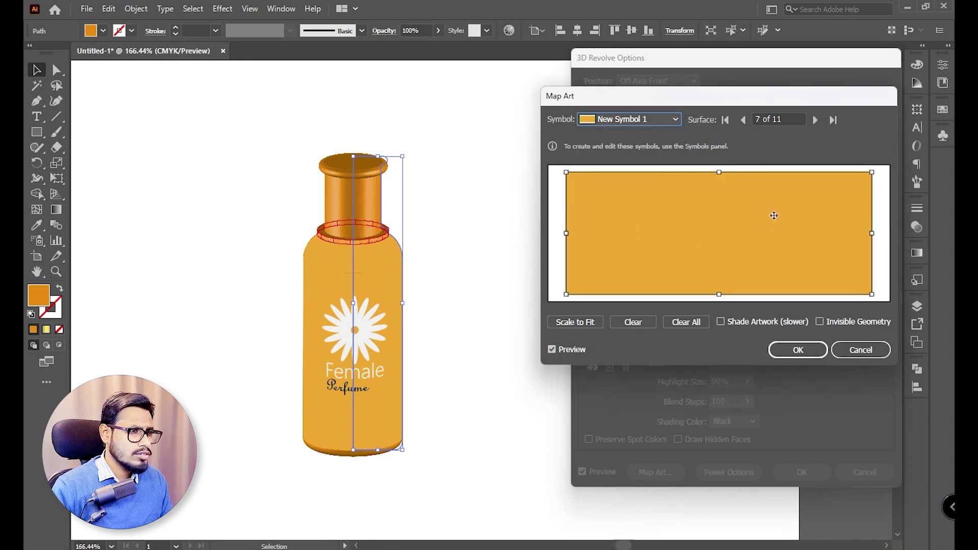
drag(721, 172, 735, 225)
drag(571, 238, 674, 238)
drag(776, 262, 776, 223)
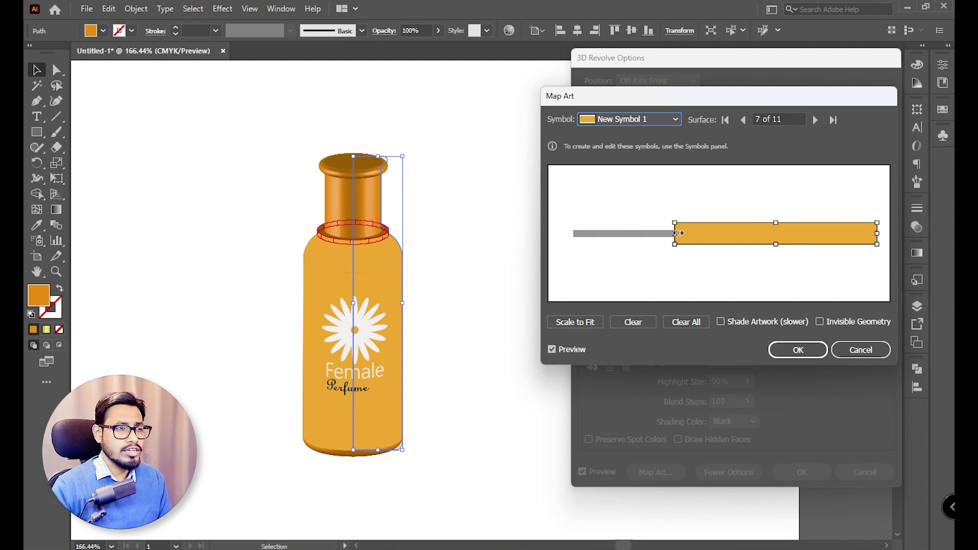
drag(677, 233, 573, 234)
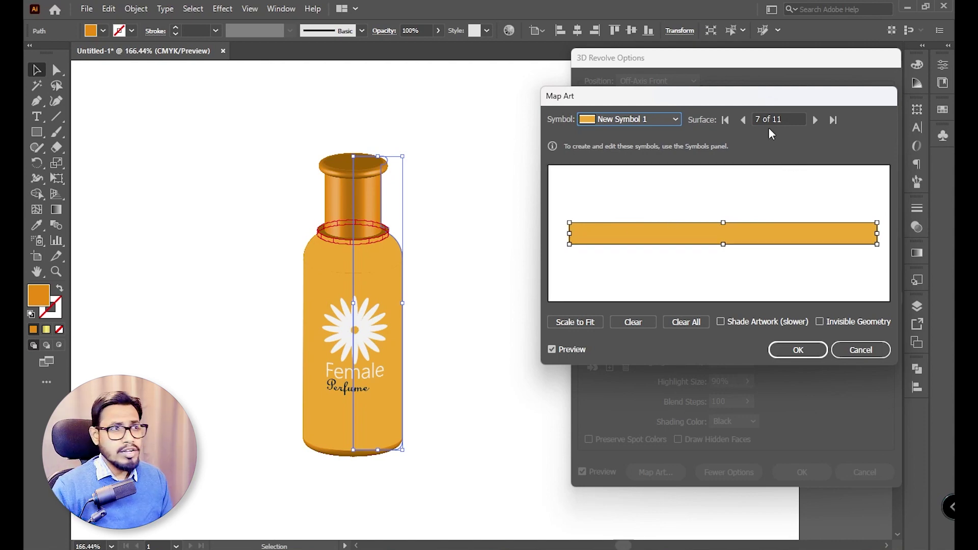
Step: Go back to surface 6 to check its mapping and advance to surface 8 of 11
click(747, 122)
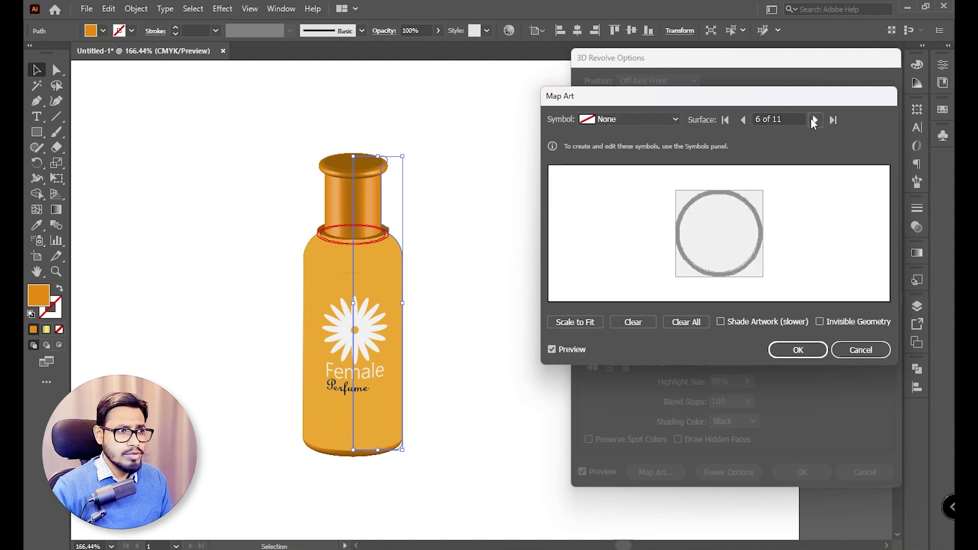
click(813, 121)
click(814, 121)
click(637, 122)
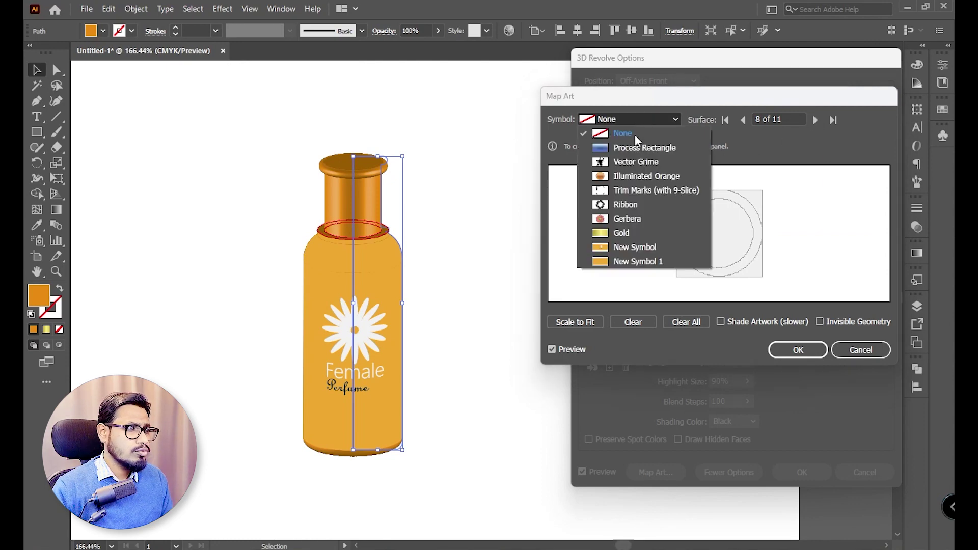
click(637, 262)
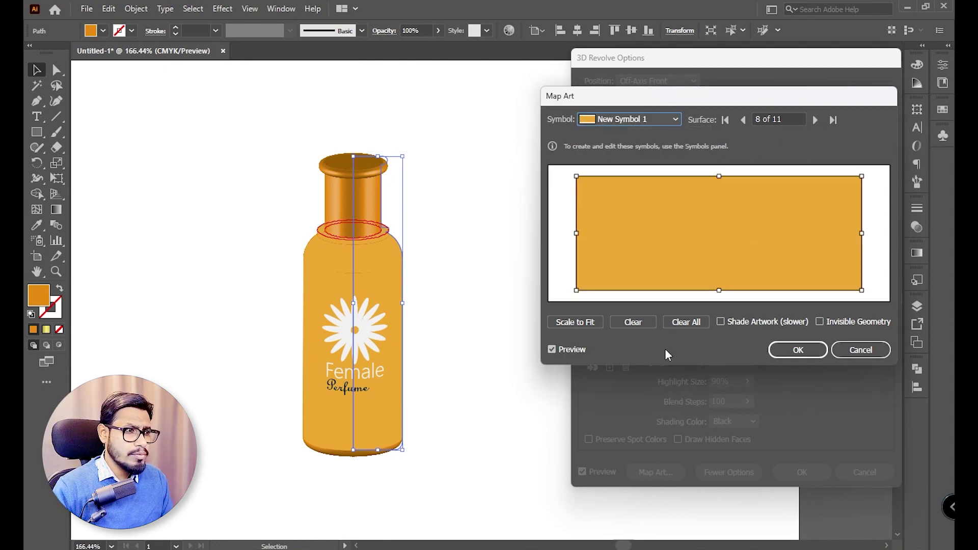
click(634, 323)
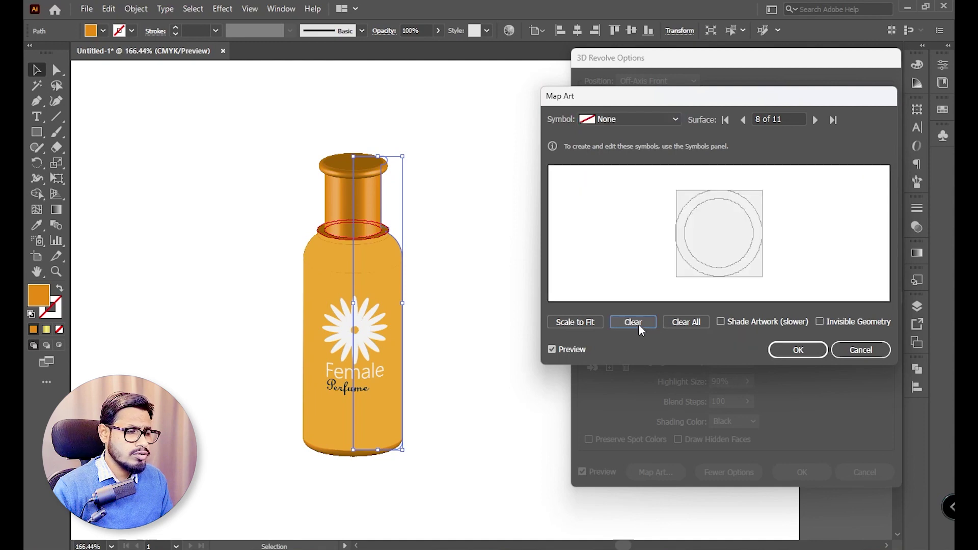
click(631, 121)
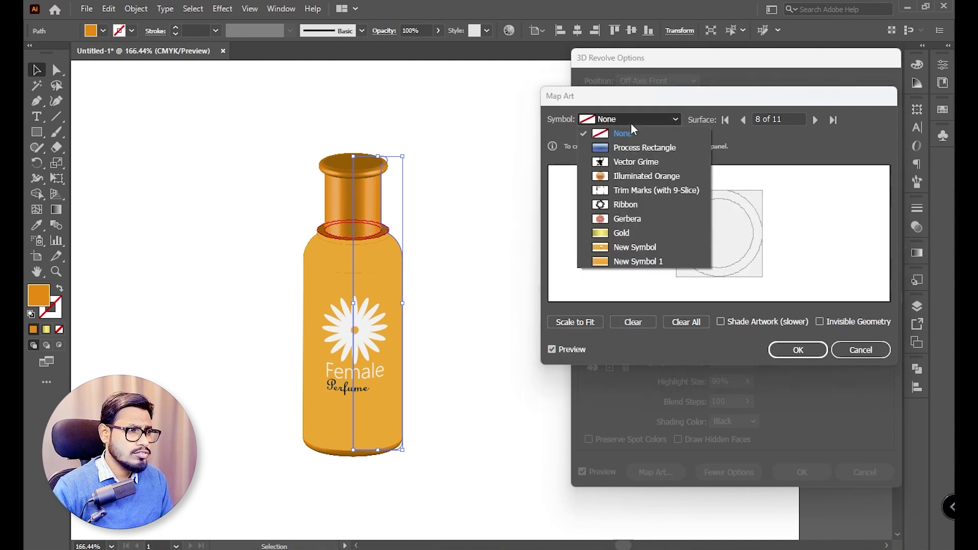
click(634, 233)
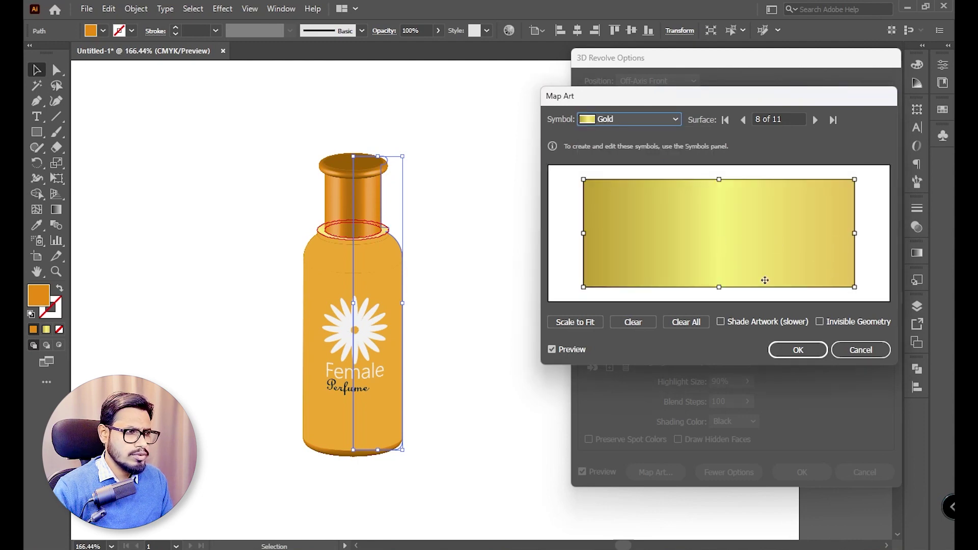
click(643, 325)
Step: Map New Symbol 1 onto surface 8, the collar ring around the neck, and resize it to cover the whole circle
click(627, 122)
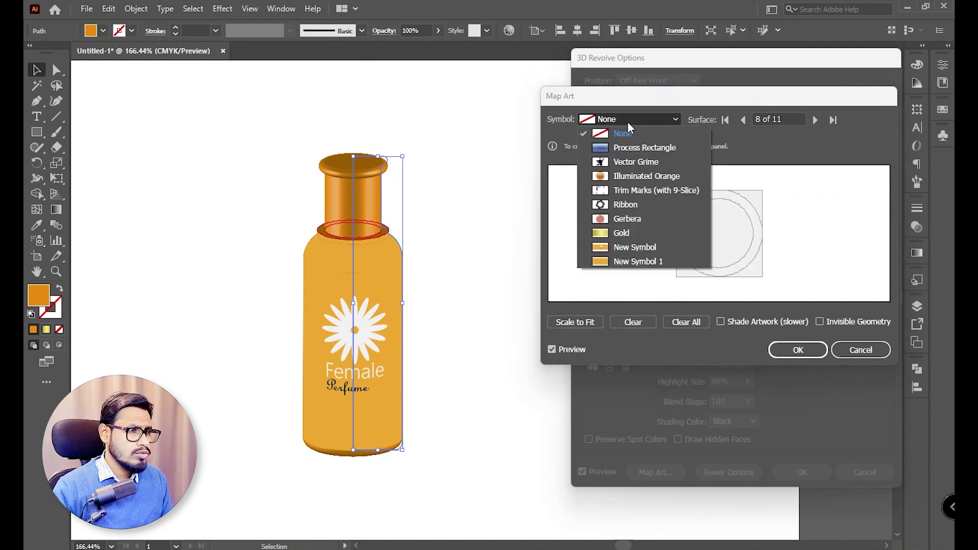
click(629, 125)
click(634, 119)
click(734, 238)
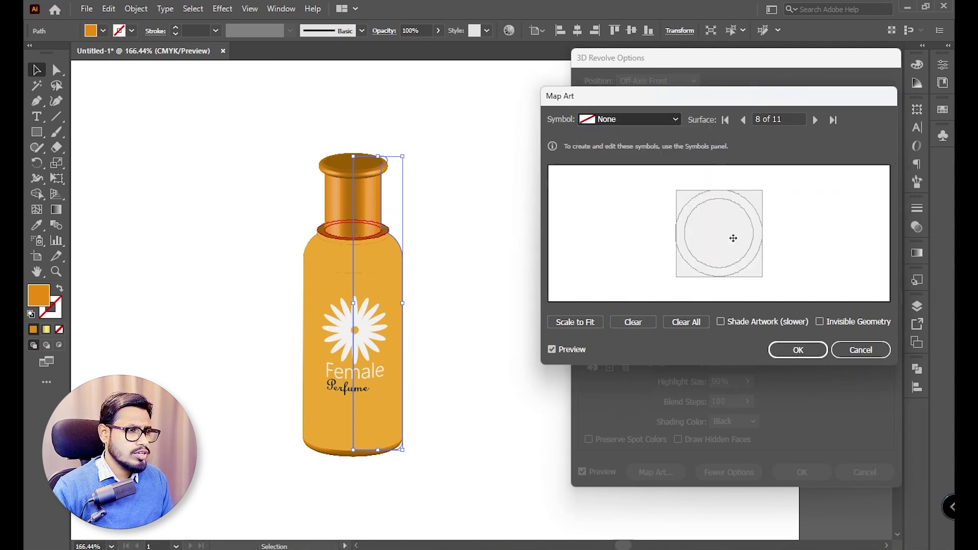
drag(862, 236, 719, 235)
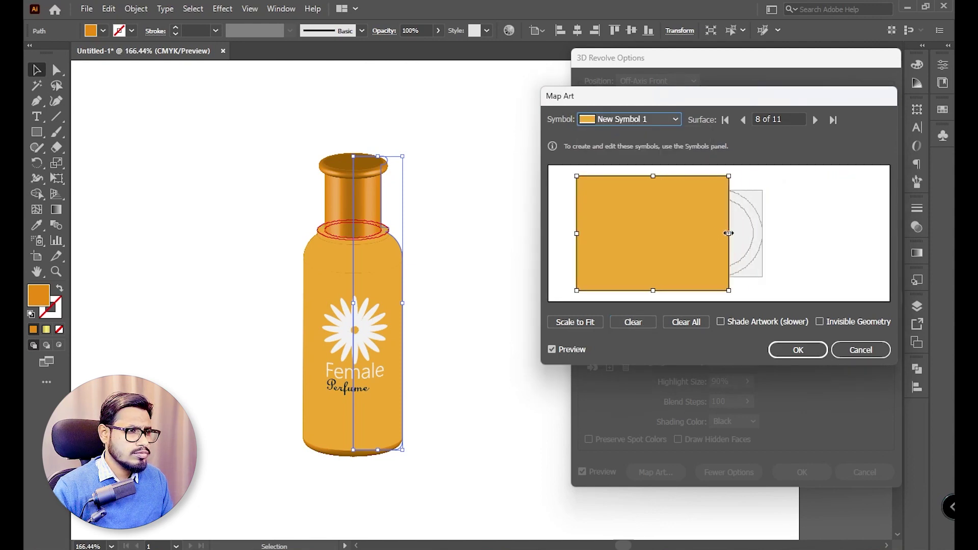
drag(648, 177, 743, 223)
drag(729, 266, 724, 297)
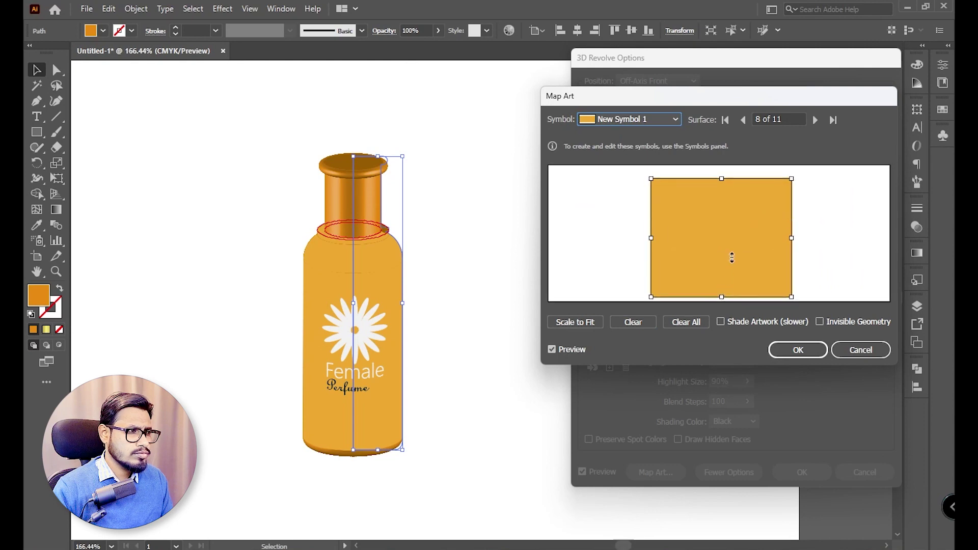
Step: Map the Gold symbol onto surface 9, the bottle's neck, and scale it down to just cover the surface area
click(815, 120)
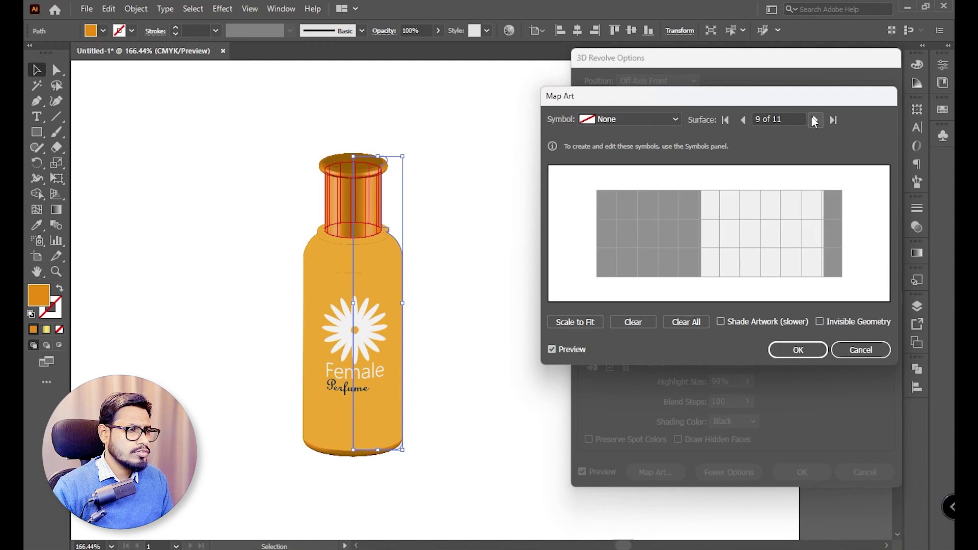
click(636, 117)
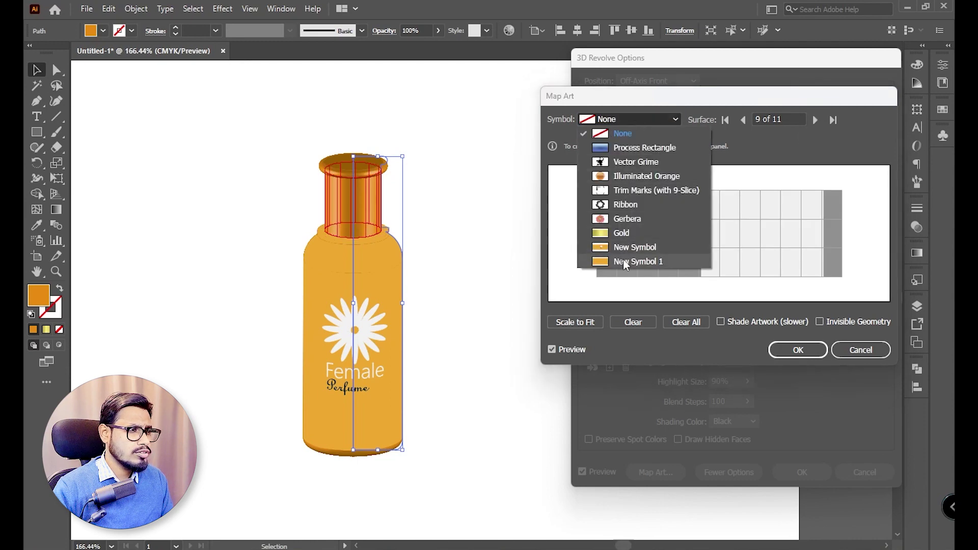
click(626, 233)
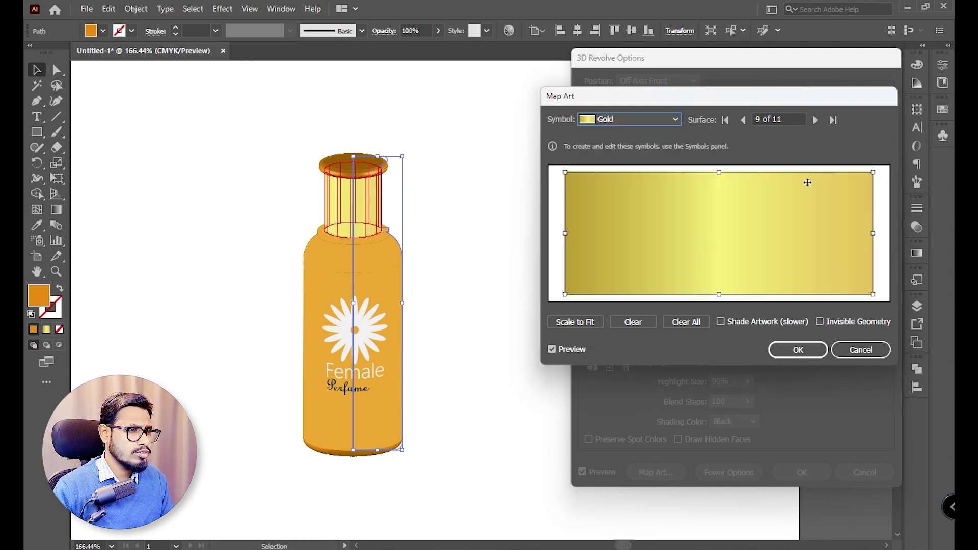
drag(873, 174, 760, 210)
drag(796, 267, 855, 289)
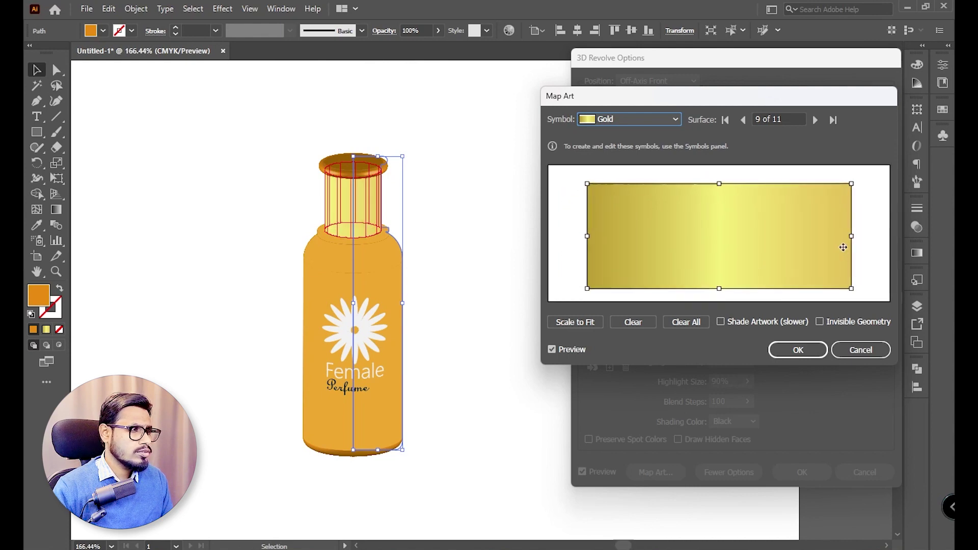
Step: Skip surface 10, map the Gold symbol onto surface 11, the bottle's rim, and reduce its height to fit the strip
click(817, 120)
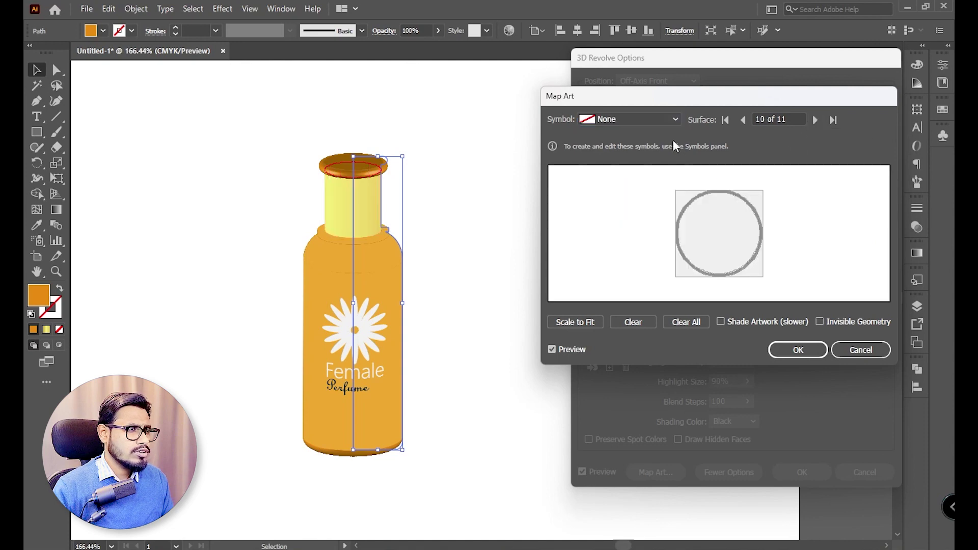
click(817, 120)
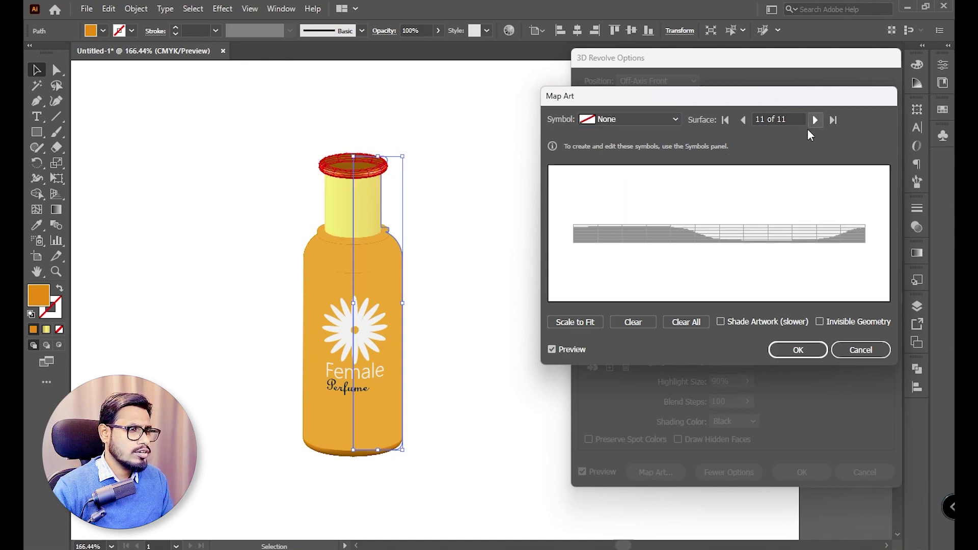
click(662, 122)
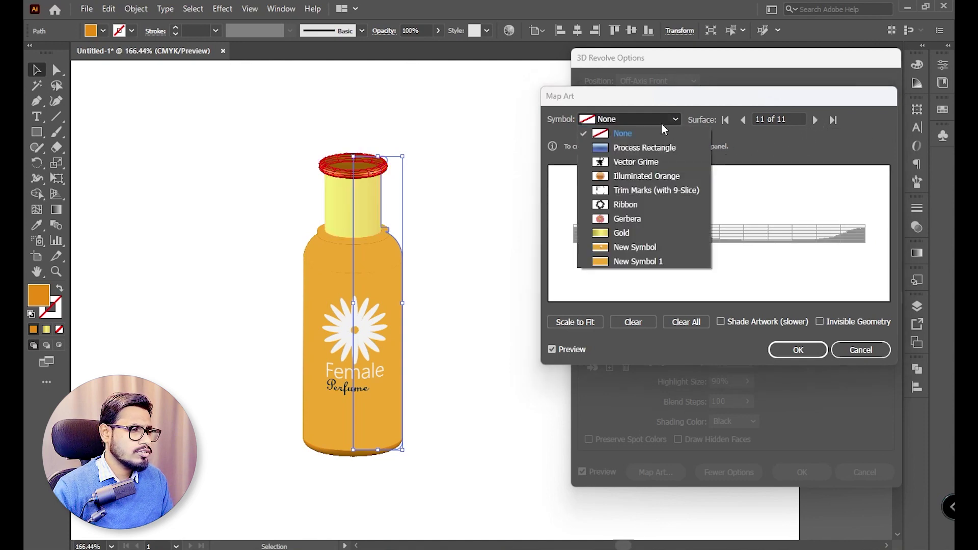
click(635, 233)
drag(720, 175, 738, 223)
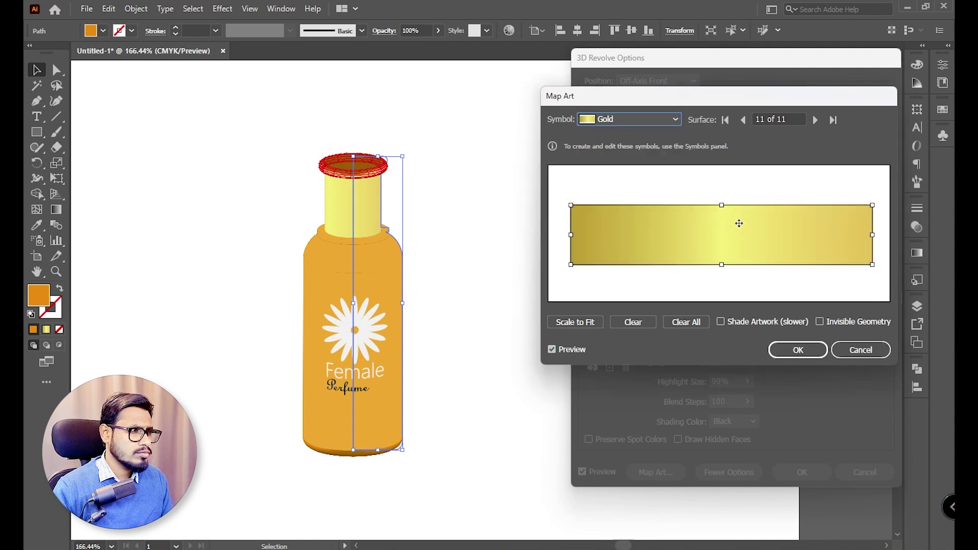
drag(722, 266, 724, 255)
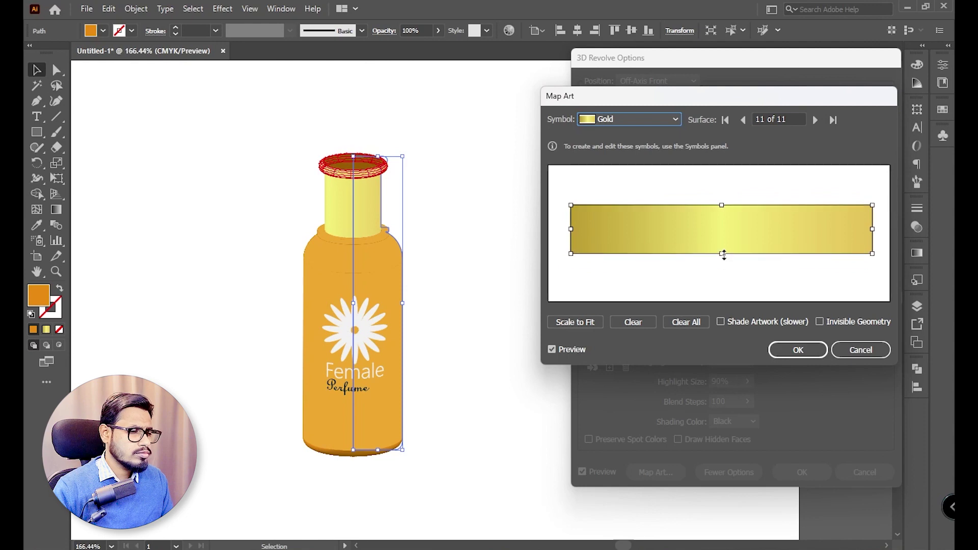
Step: Map the Gold symbol onto surface 2, the bottle's top disc, and resize it to just cover the circle
click(815, 123)
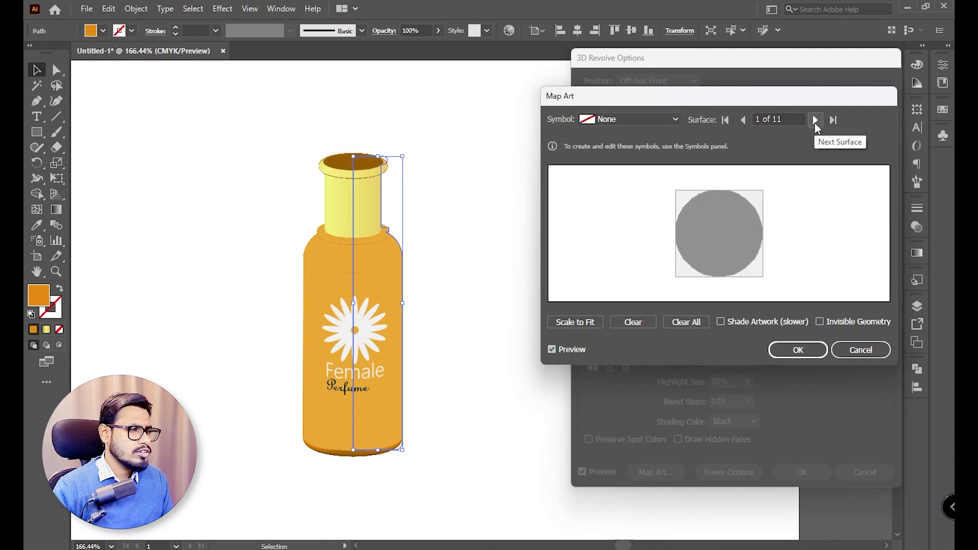
click(816, 121)
click(637, 119)
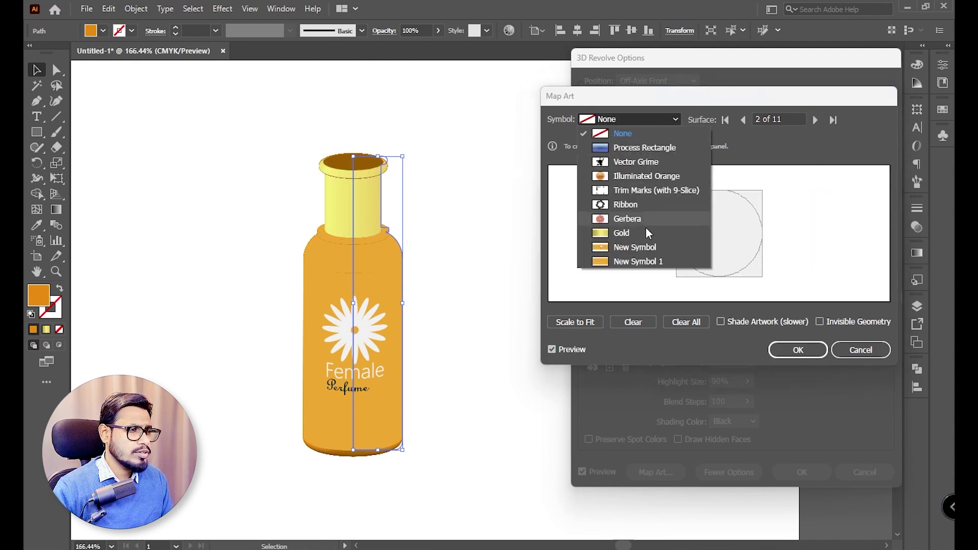
click(641, 234)
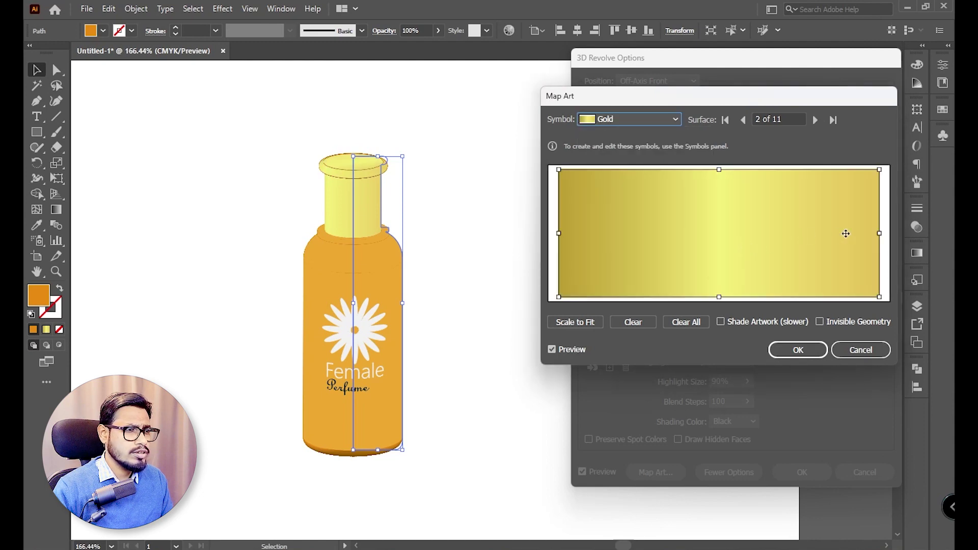
drag(881, 234, 767, 214)
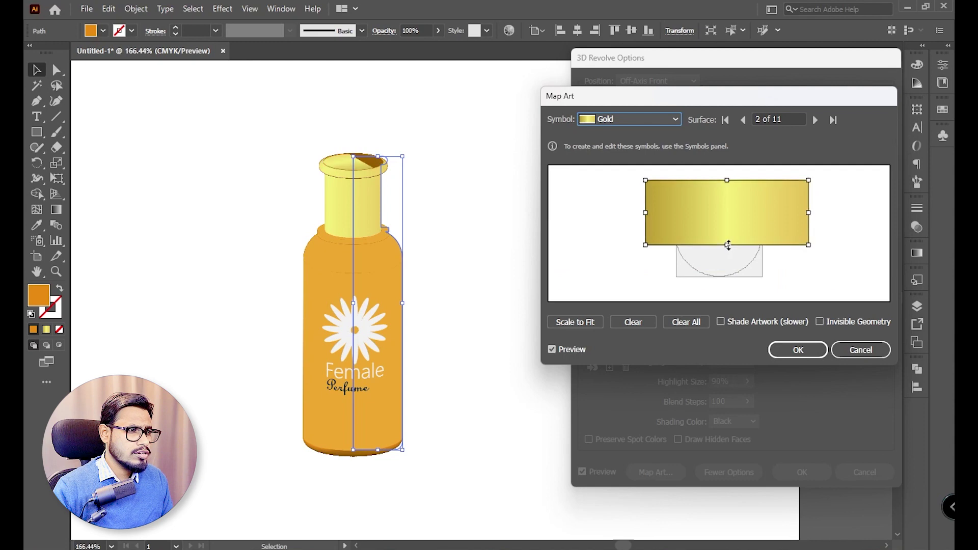
drag(730, 246, 727, 286)
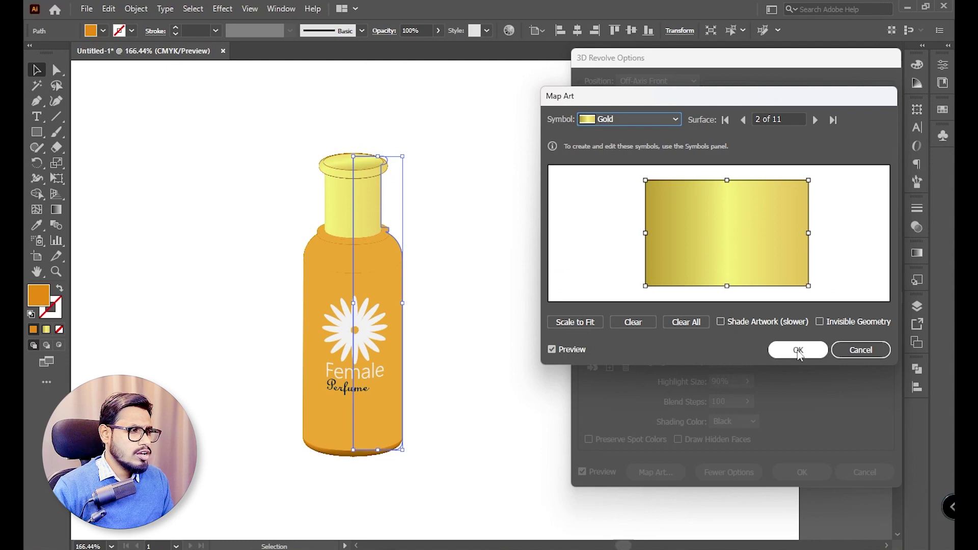
Step: Map New Symbol 1 onto surface 3, the curved band at the bottle's base, and stretch and flatten it to cover the strip
click(816, 122)
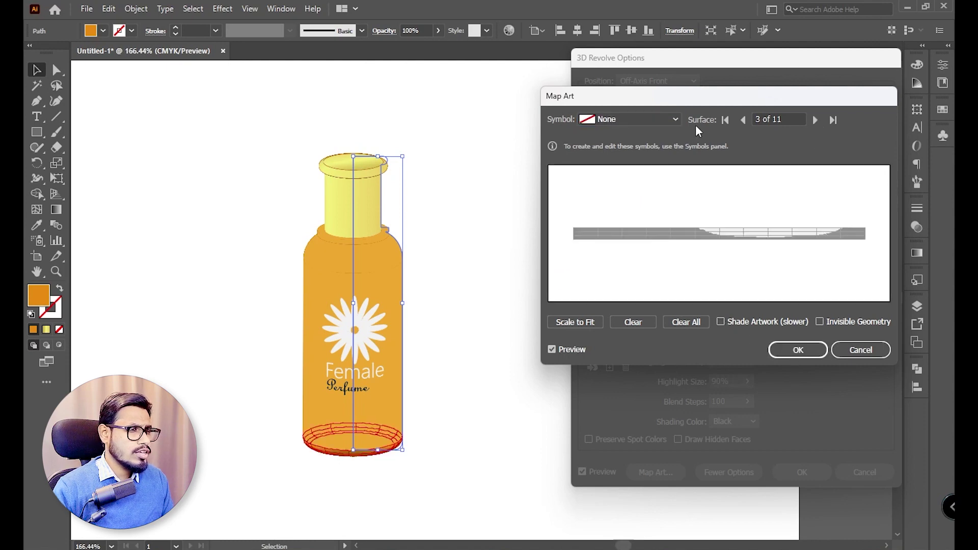
click(674, 119)
click(641, 262)
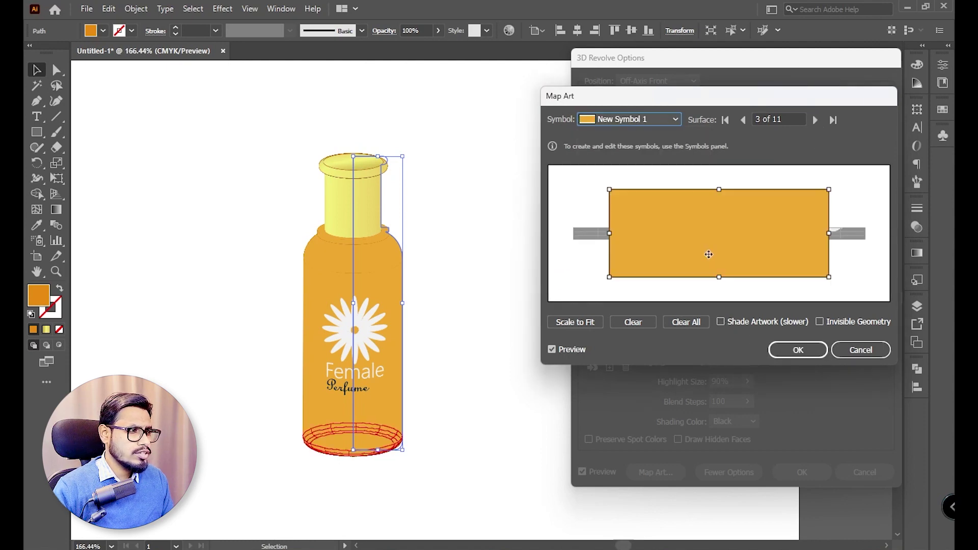
drag(830, 233, 873, 234)
drag(741, 189, 741, 215)
drag(734, 274, 740, 254)
drag(612, 237, 564, 235)
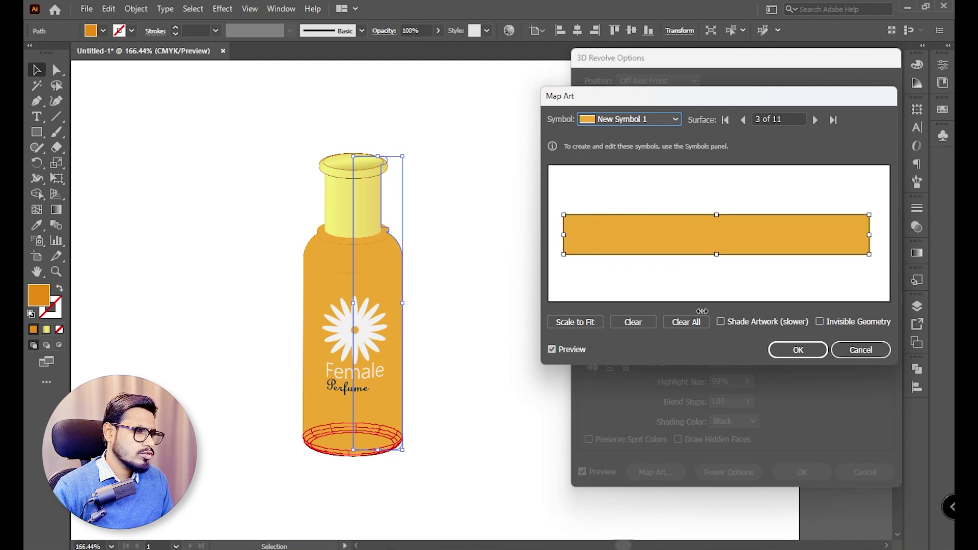
Step: Enable Shade Artwork and Invisible Geometry for the mapped art, and apply the mapping and the 3D Revolve settings
click(739, 325)
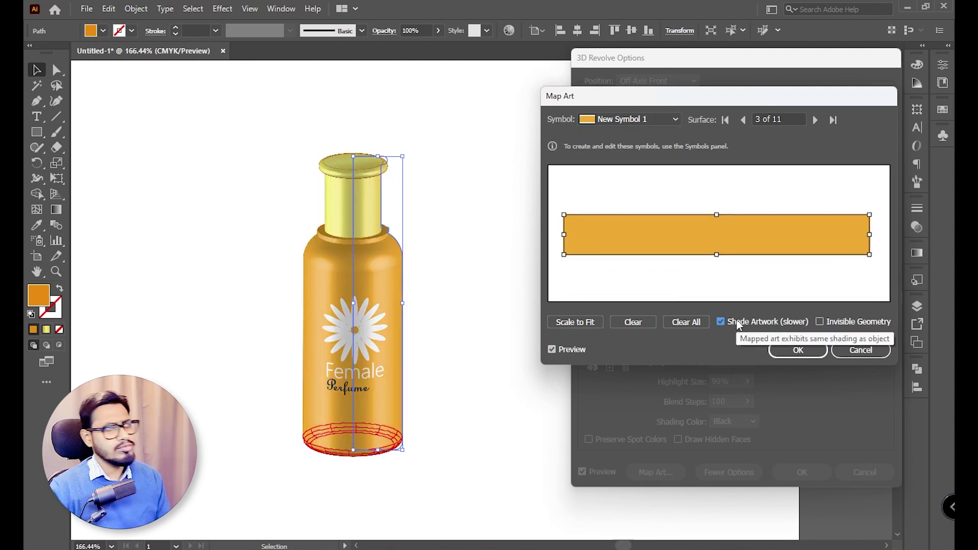
click(821, 322)
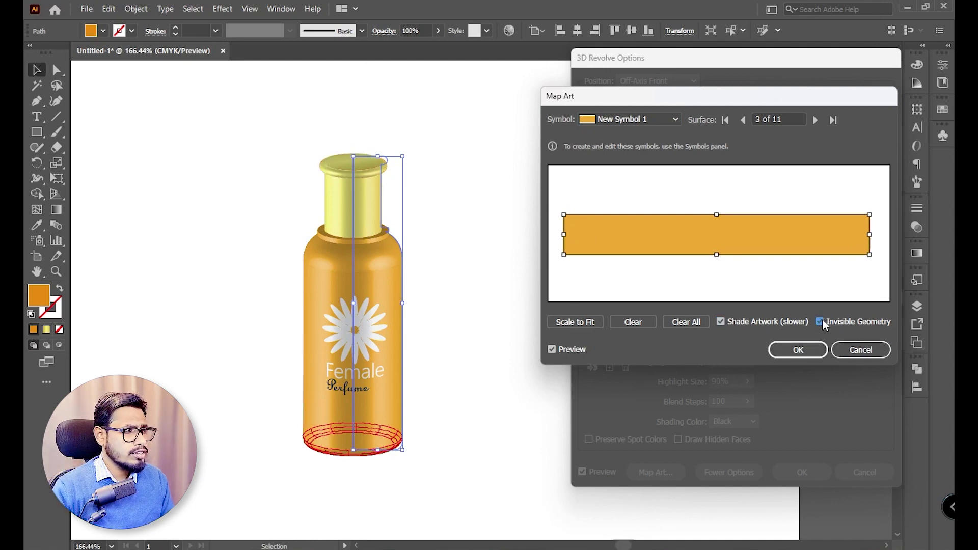
click(820, 322)
click(820, 323)
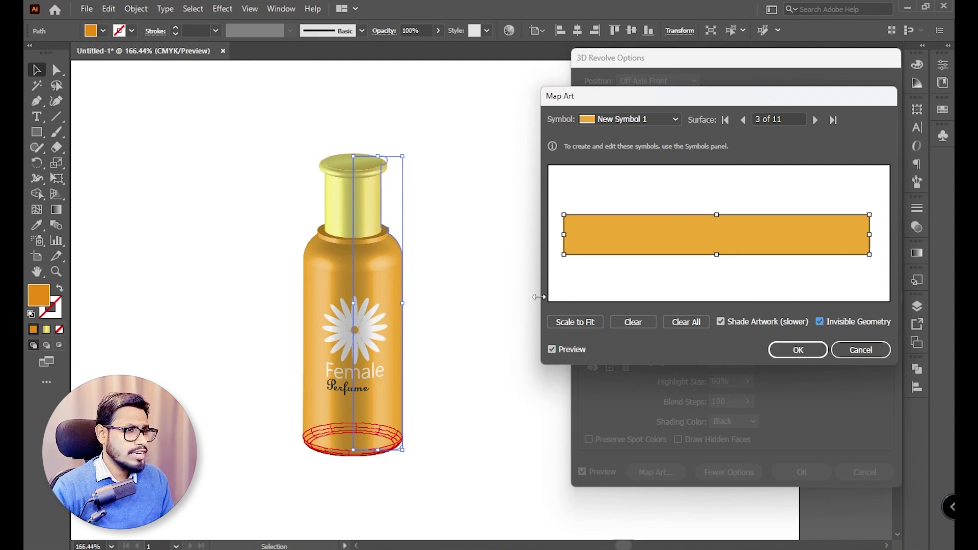
click(798, 350)
click(805, 483)
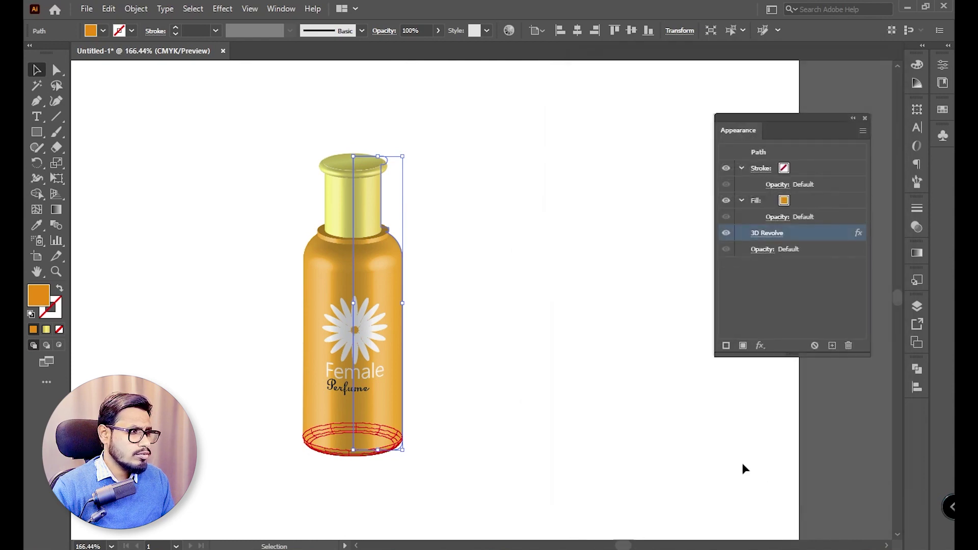
Step: Deselect the bottle and examine its cap, neck and label up close for gaps in the mapped artwork
click(553, 299)
key(z)
drag(313, 398, 502, 469)
drag(495, 222, 484, 476)
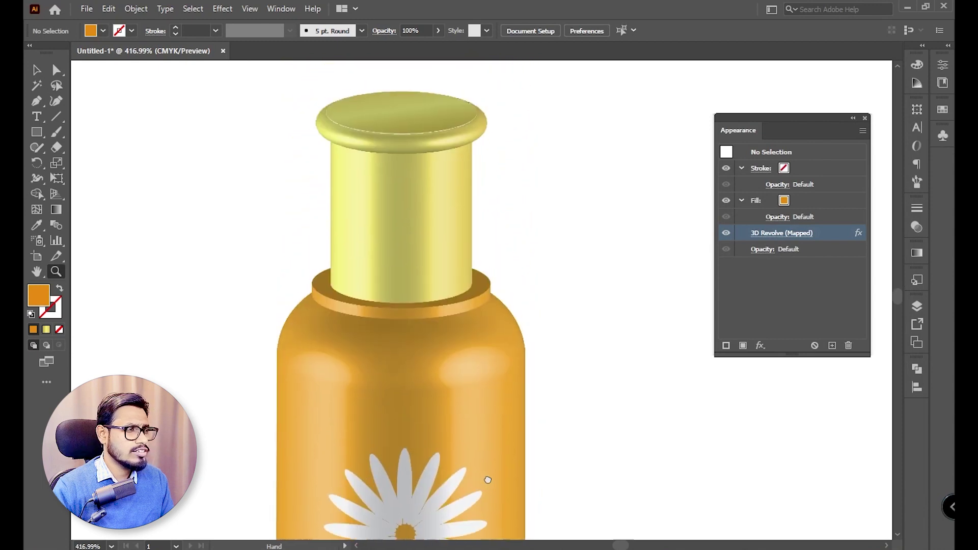
click(444, 151)
drag(445, 151, 530, 202)
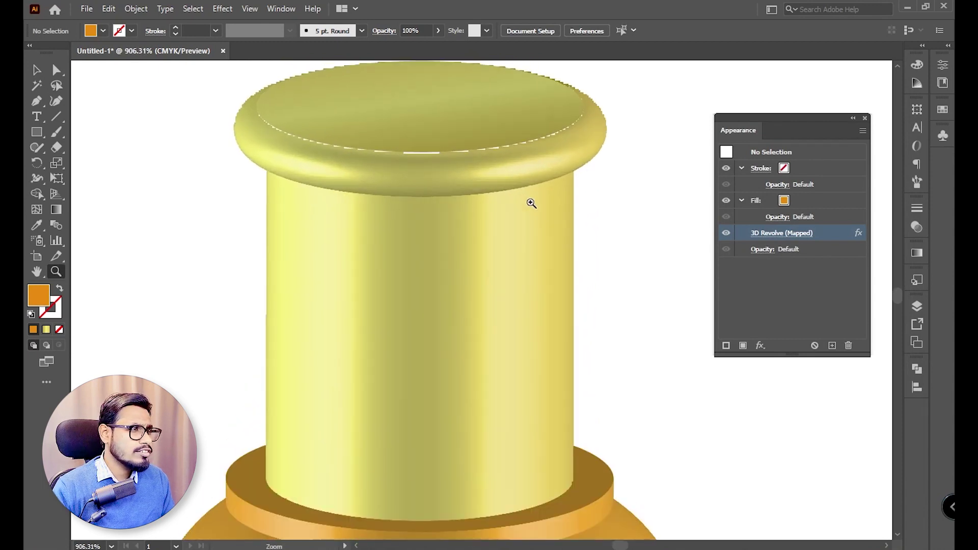
scroll(480, 223, down, 6)
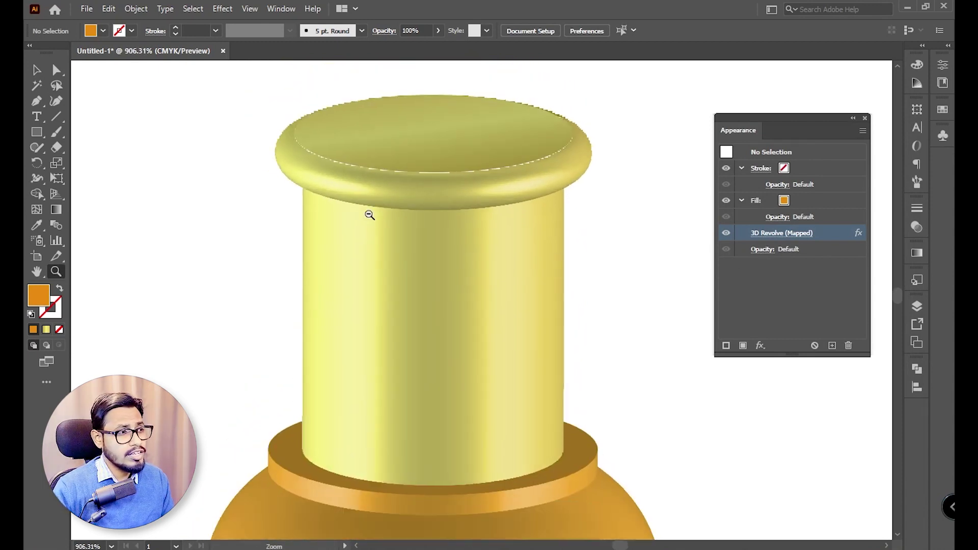
scroll(503, 310, down, 3)
drag(529, 353, 436, 211)
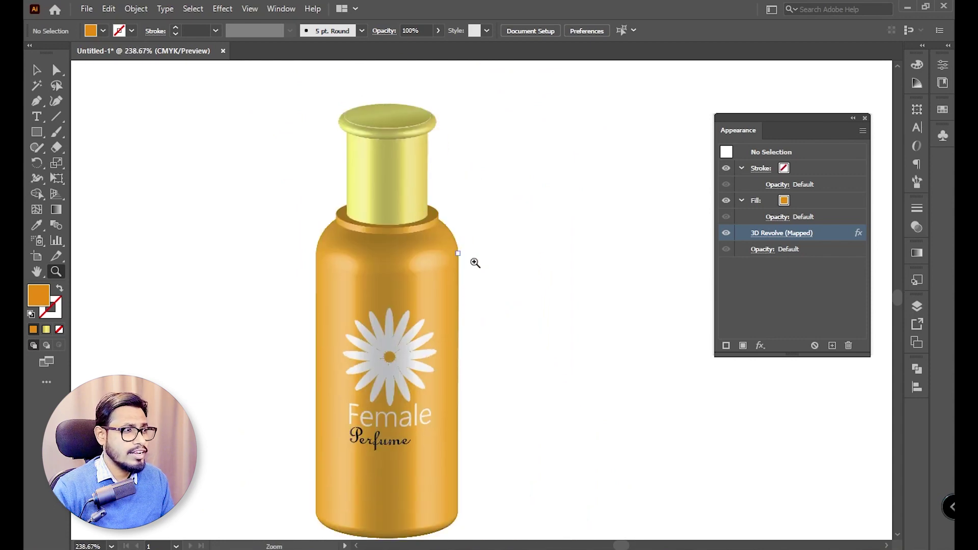
scroll(454, 302, down, 1)
Step: Reopen the artwork mapping of the bottle's 3D Revolve effect, map New Symbol 1 onto surface 6, the collar's lower ring, and narrow it
key(v)
click(417, 241)
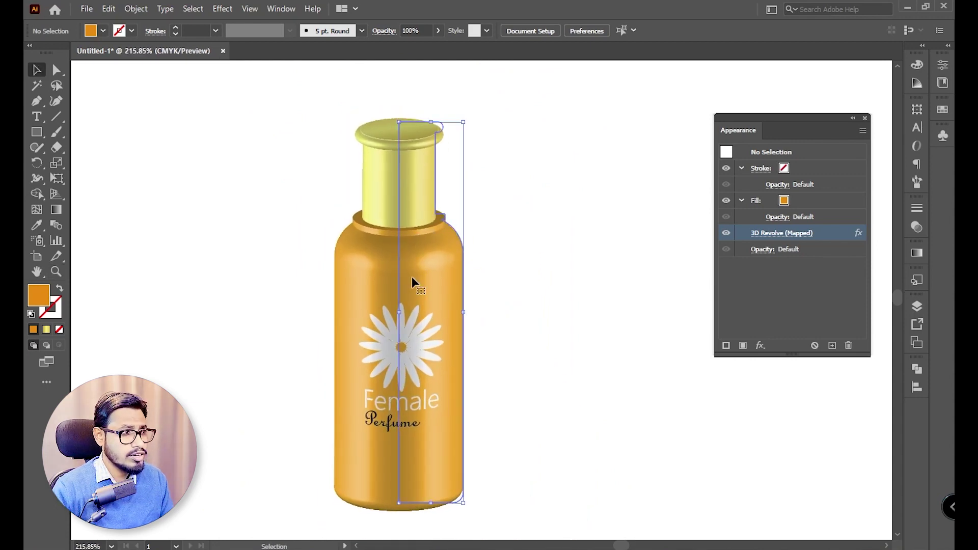
click(758, 236)
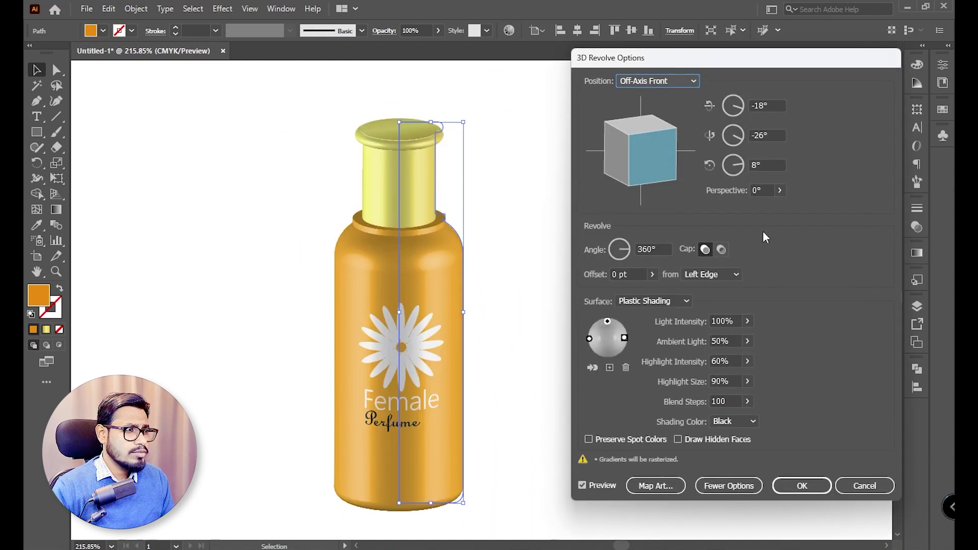
click(652, 484)
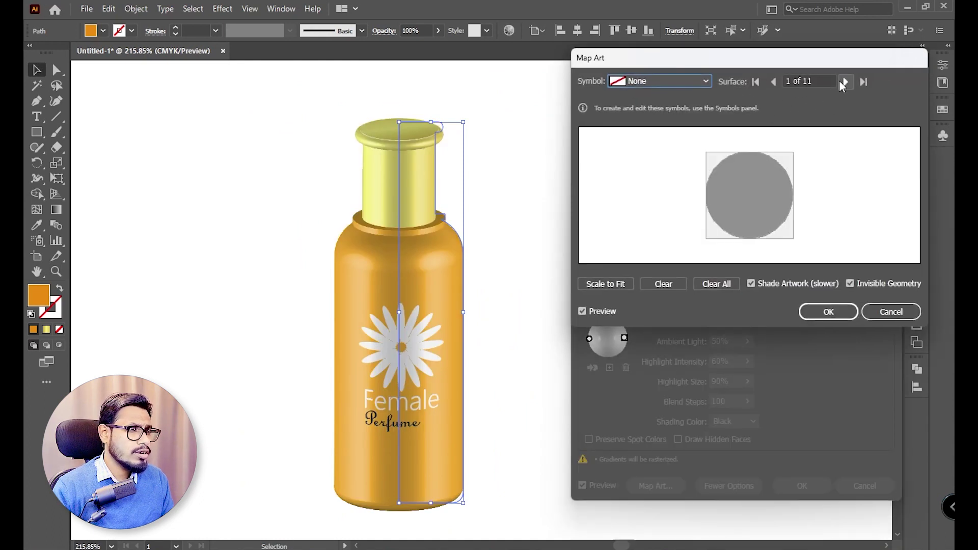
click(845, 82)
click(846, 82)
click(845, 82)
click(846, 82)
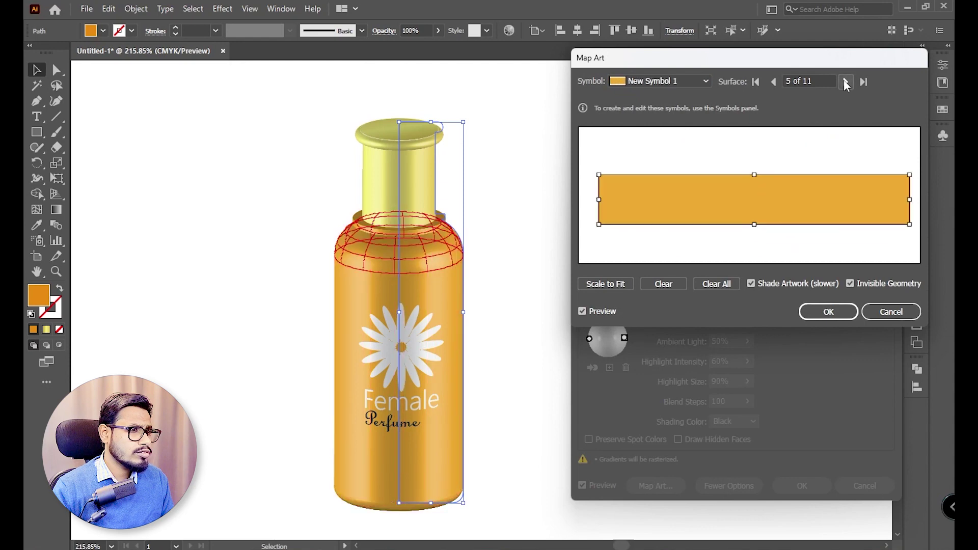
click(845, 82)
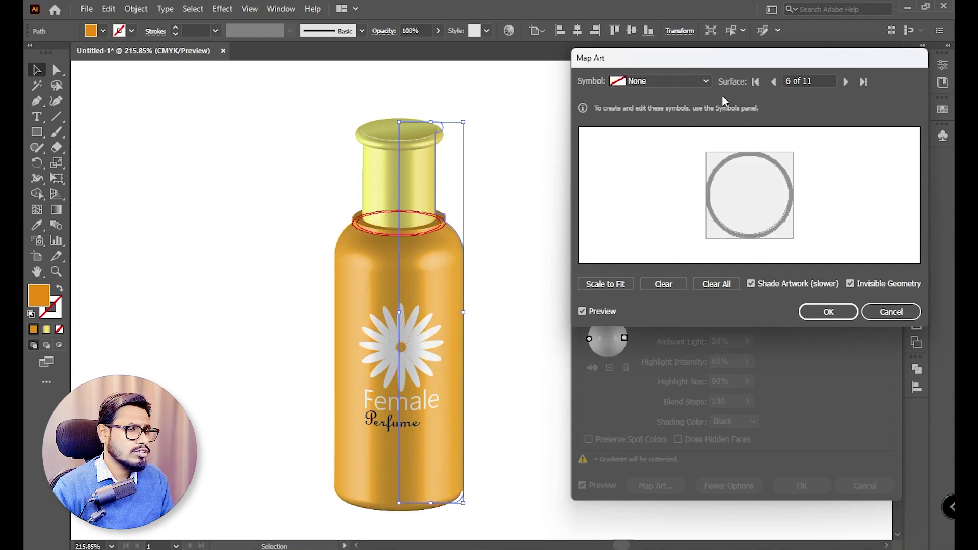
click(706, 83)
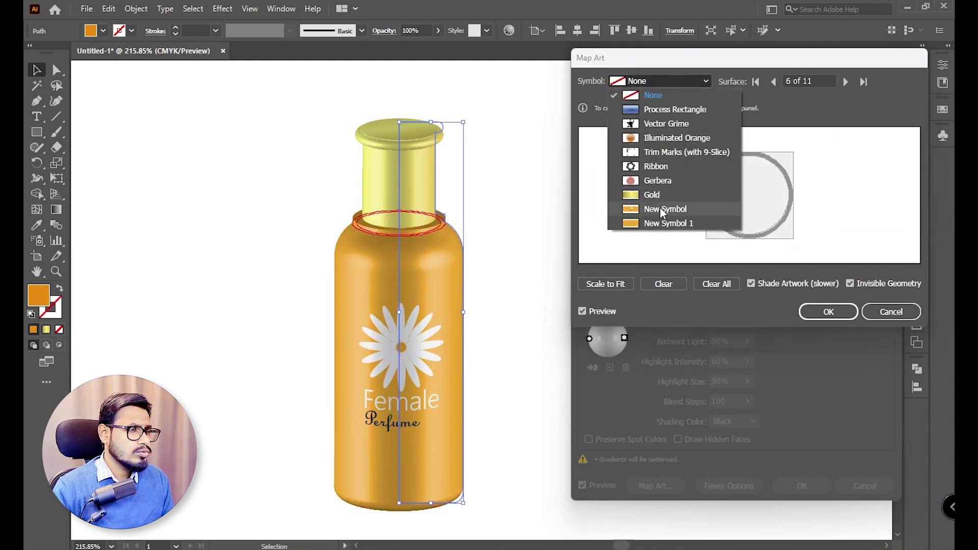
click(665, 223)
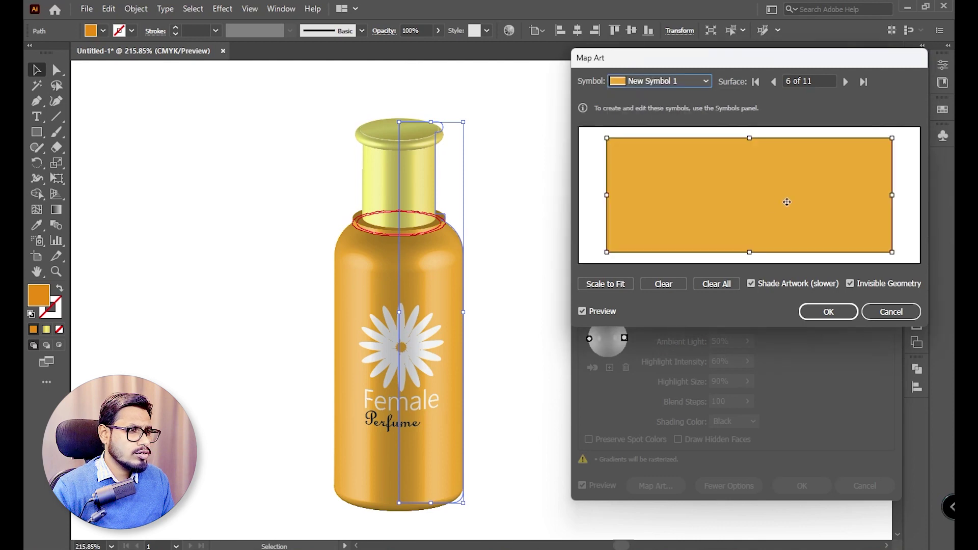
drag(892, 196, 783, 198)
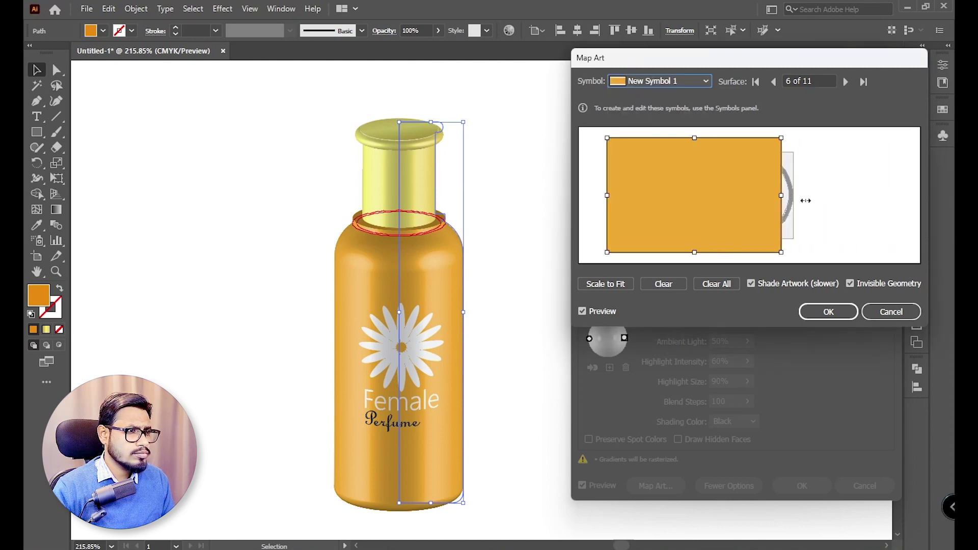
Step: Map the Gold symbol onto surface 10, the ring under the cap, and resize and centre it to cover the whole circle
click(846, 82)
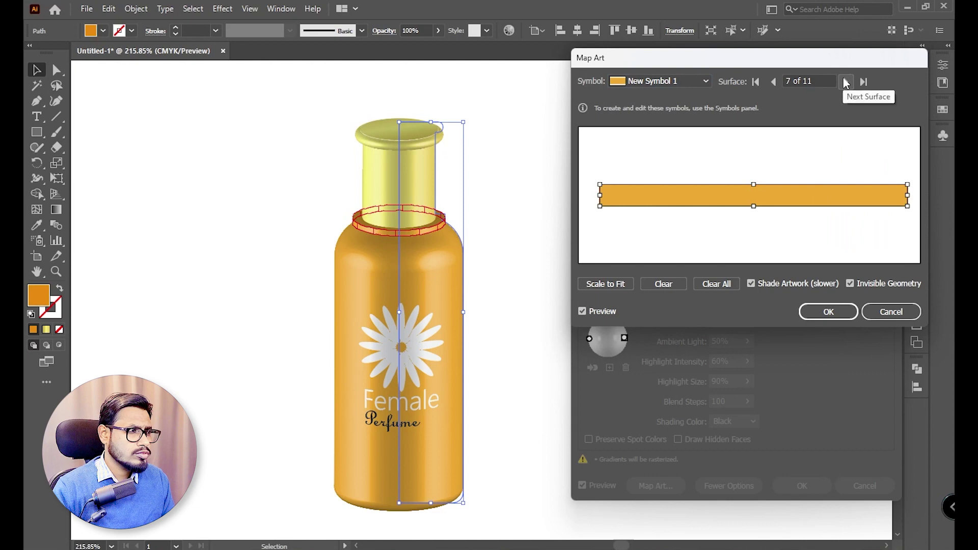
click(846, 81)
click(846, 81)
click(846, 81)
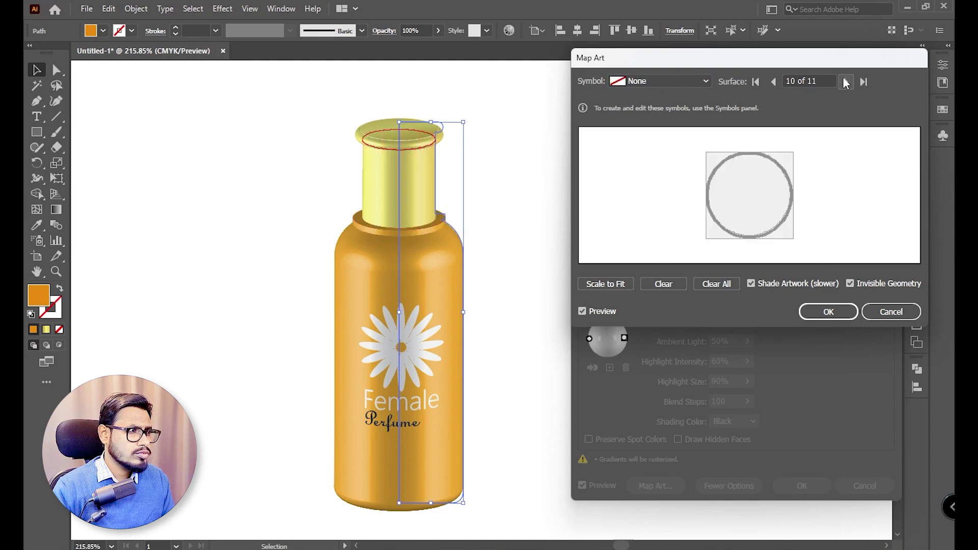
click(662, 81)
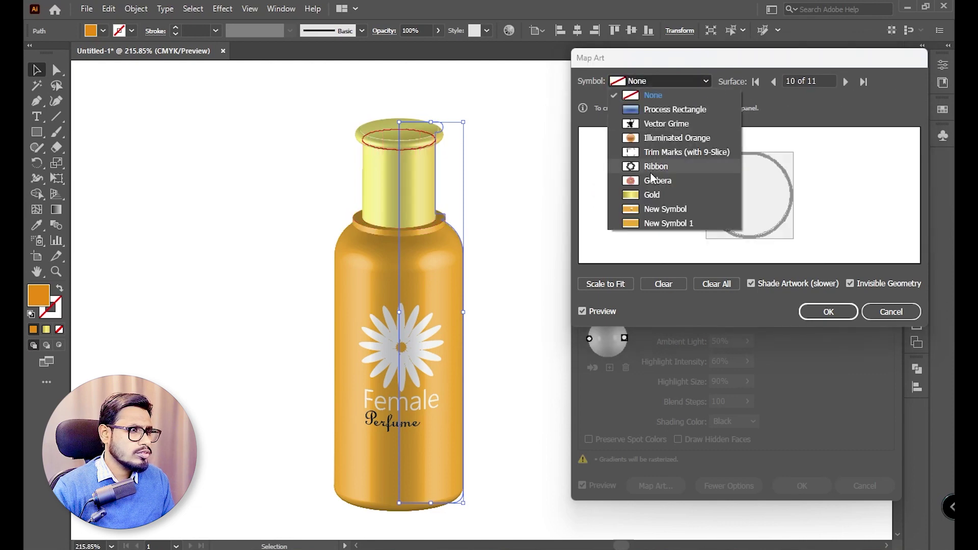
click(653, 195)
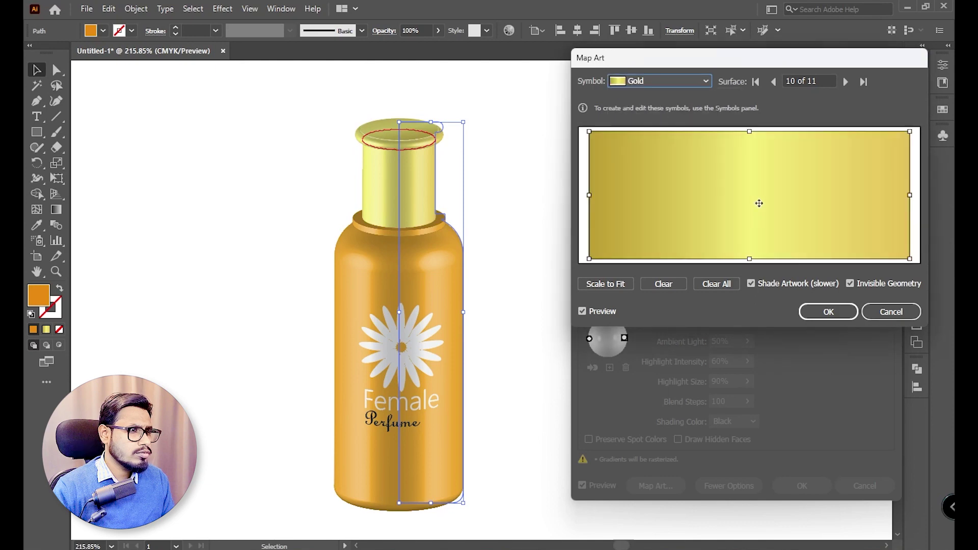
drag(911, 196, 782, 196)
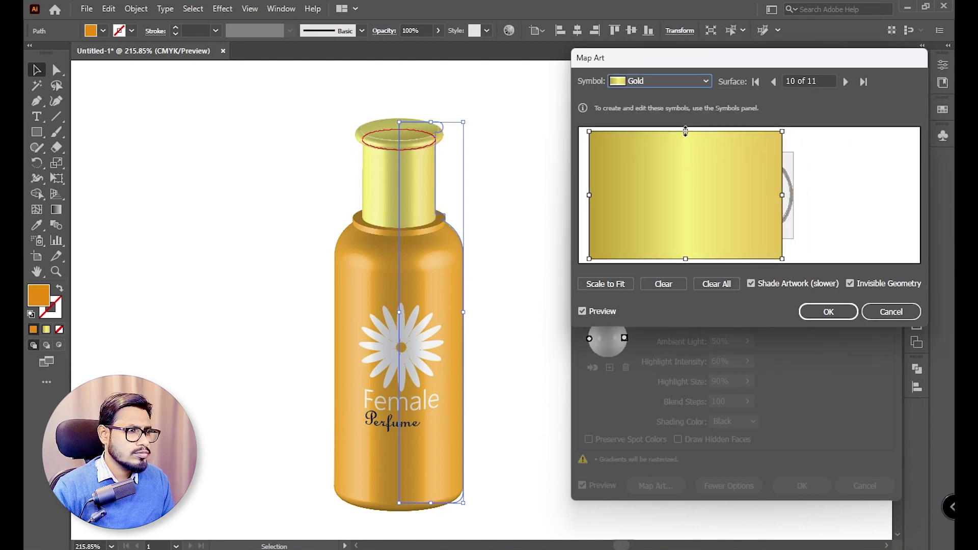
drag(685, 132, 685, 167)
drag(705, 209, 798, 191)
drag(873, 189, 829, 190)
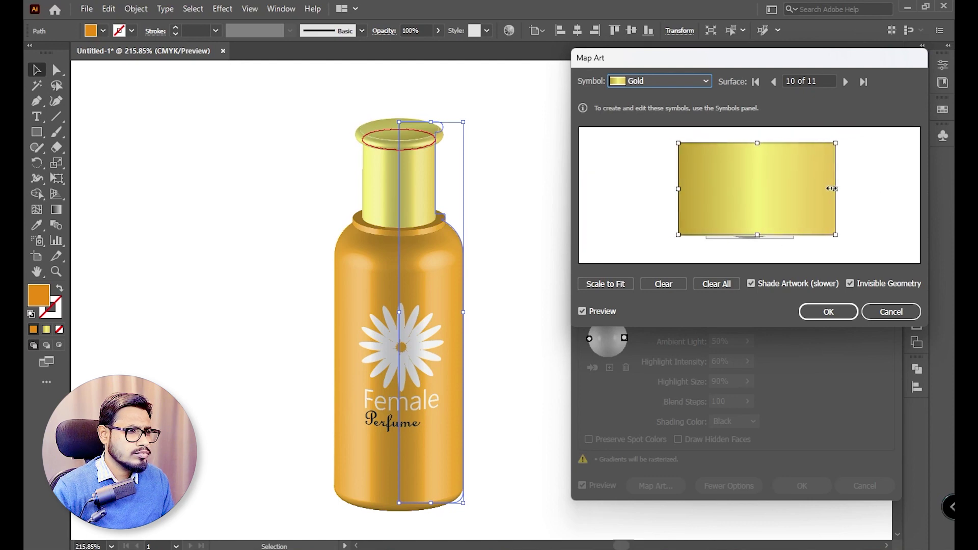
drag(751, 230, 756, 243)
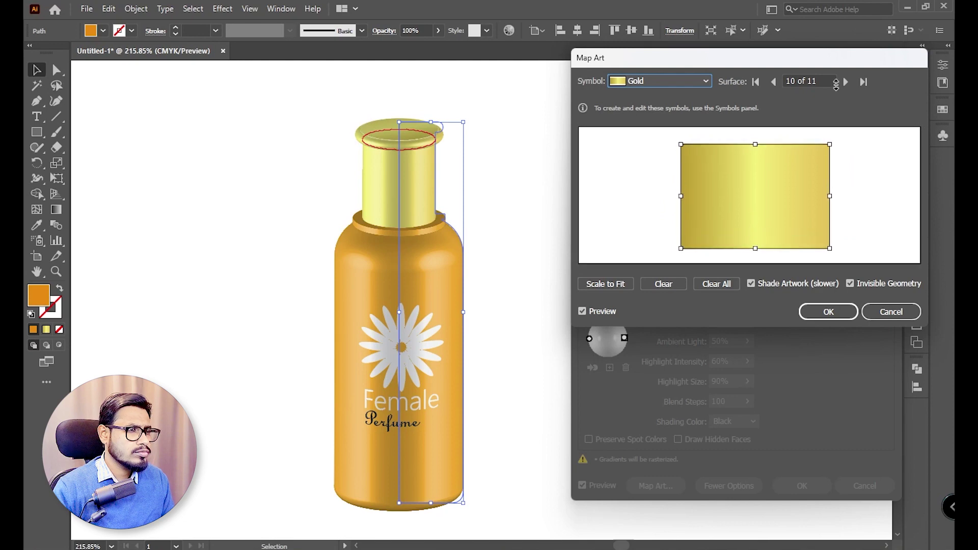
Step: Heighten the Gold art on surface 11, the cap's rim, and map the Gold symbol onto surface 1, narrowed to fit around its circle
click(846, 82)
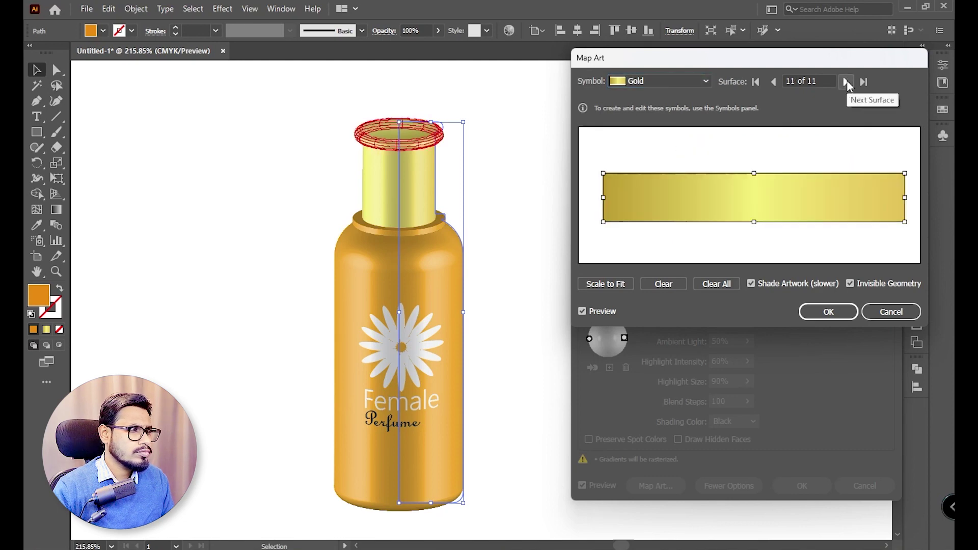
drag(755, 173, 755, 165)
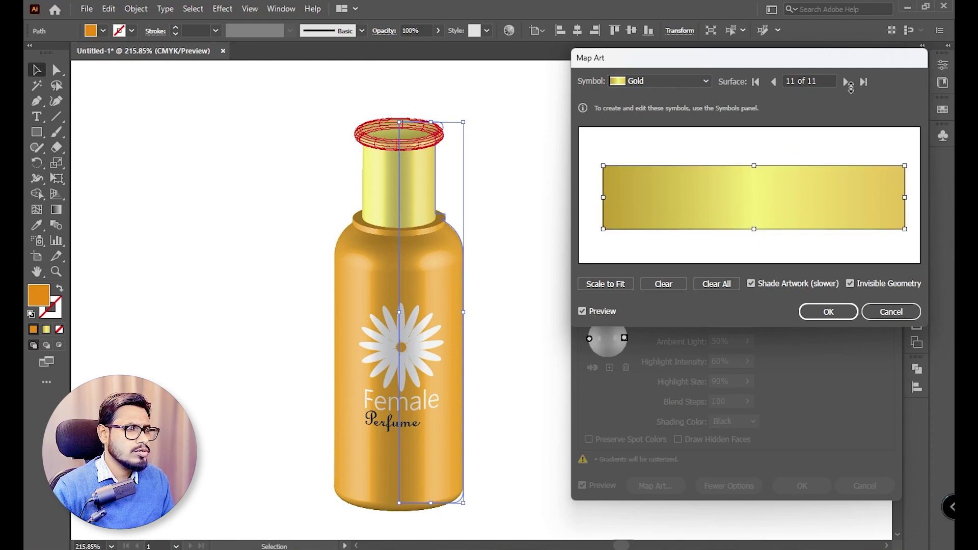
click(846, 82)
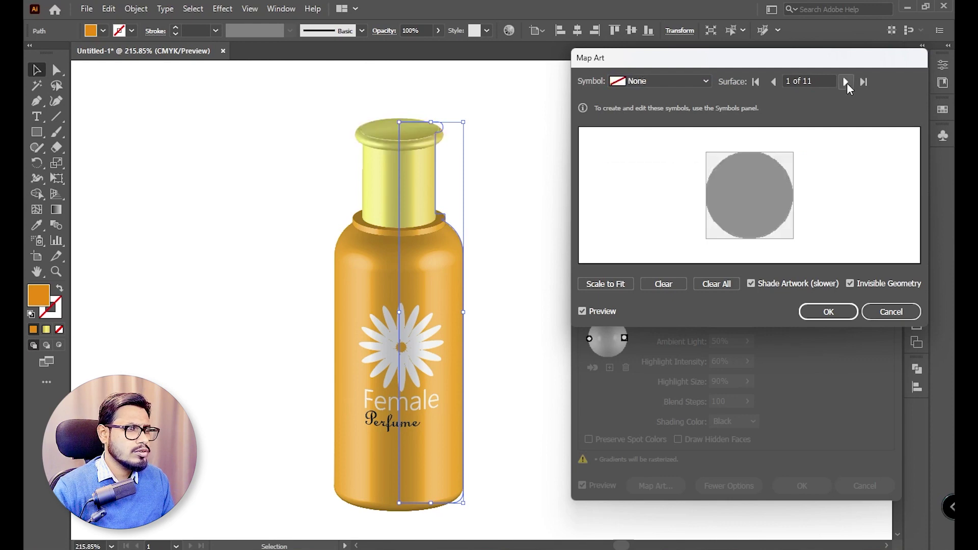
click(683, 82)
click(656, 198)
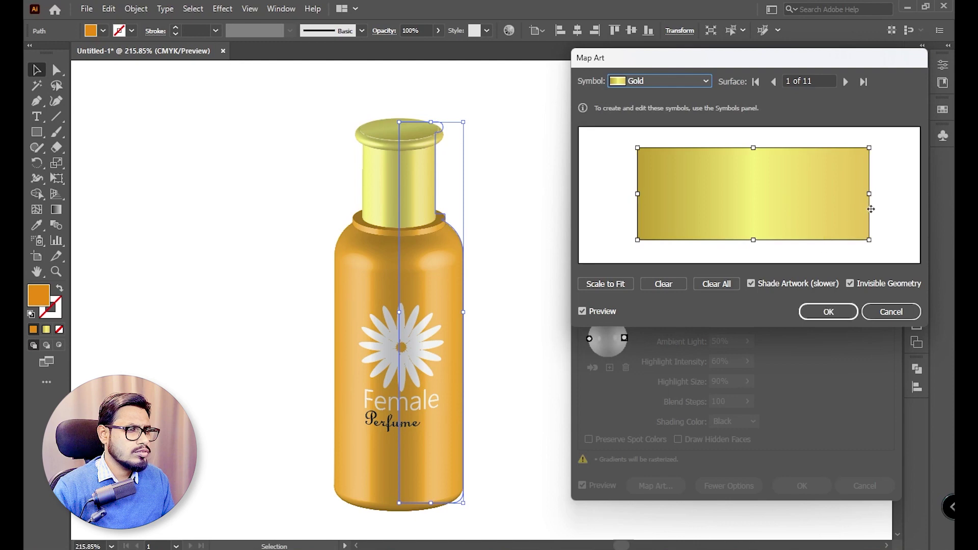
drag(870, 196, 783, 195)
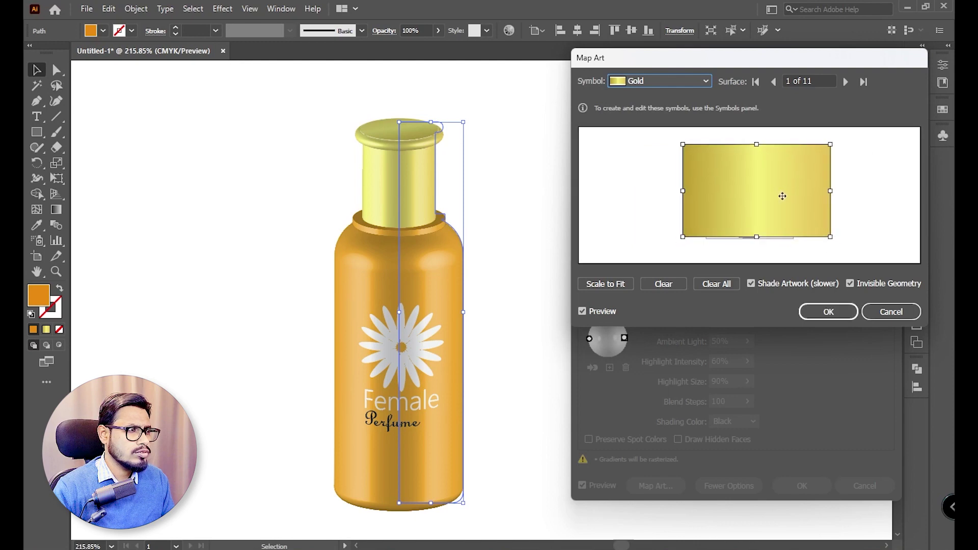
Step: Toggle Invisible Geometry to compare the bottle's rendering, leave it enabled, and apply the artwork mapping
click(850, 283)
click(850, 283)
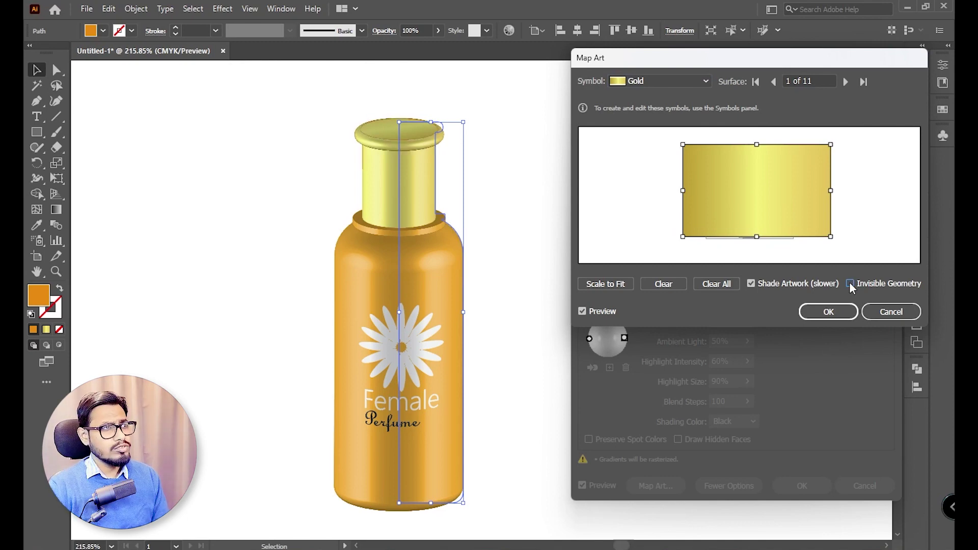
click(850, 283)
click(804, 312)
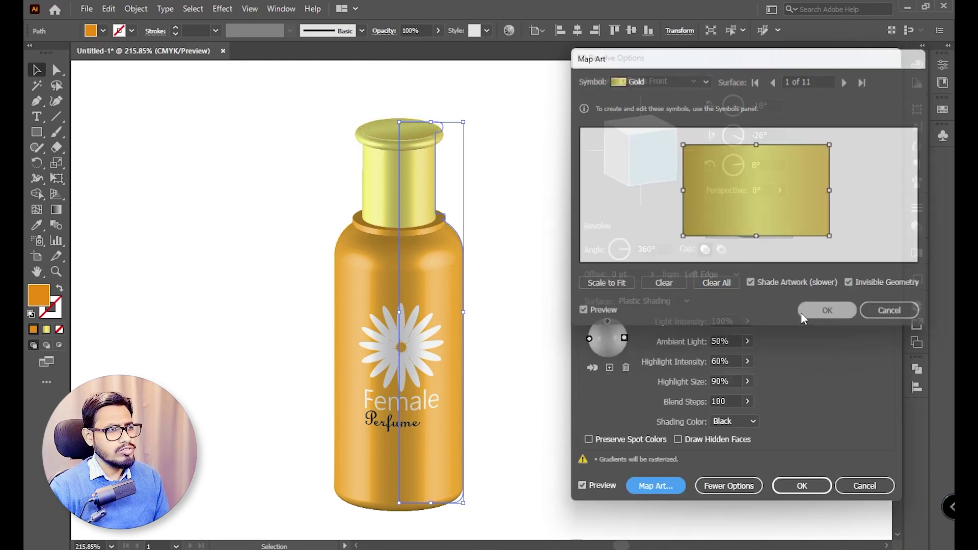
Step: Select the uppermost light on the shading sphere and shift it slightly to adjust the bottle's lighting
click(607, 322)
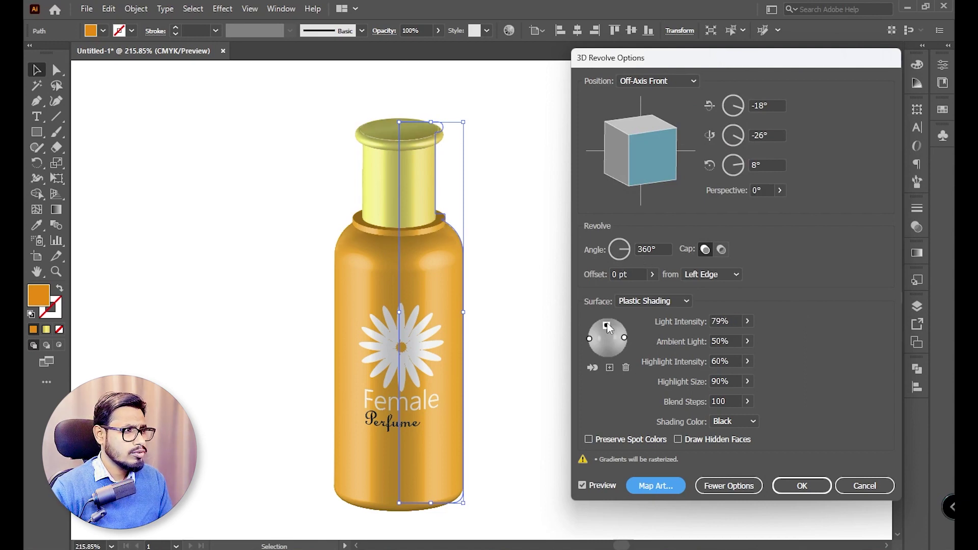
drag(608, 327, 609, 326)
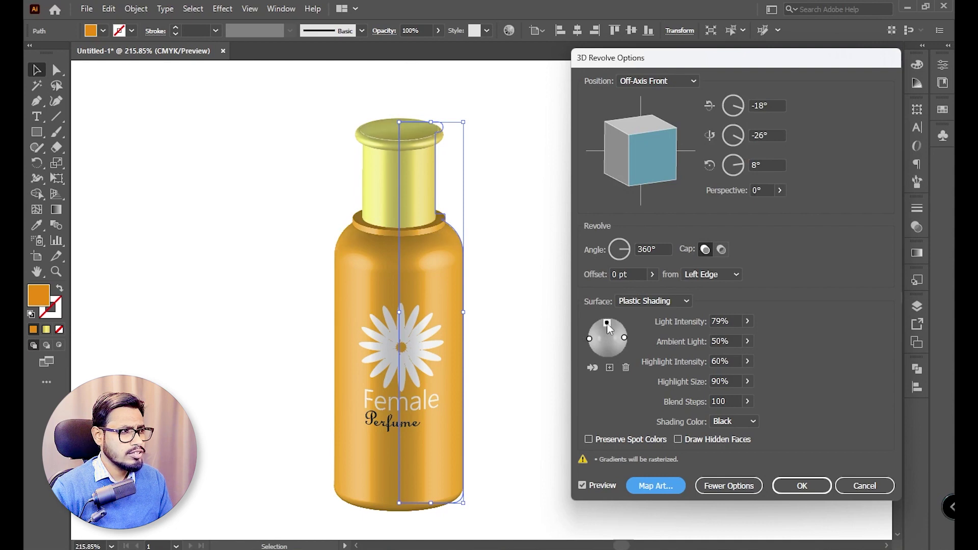
drag(608, 325, 610, 328)
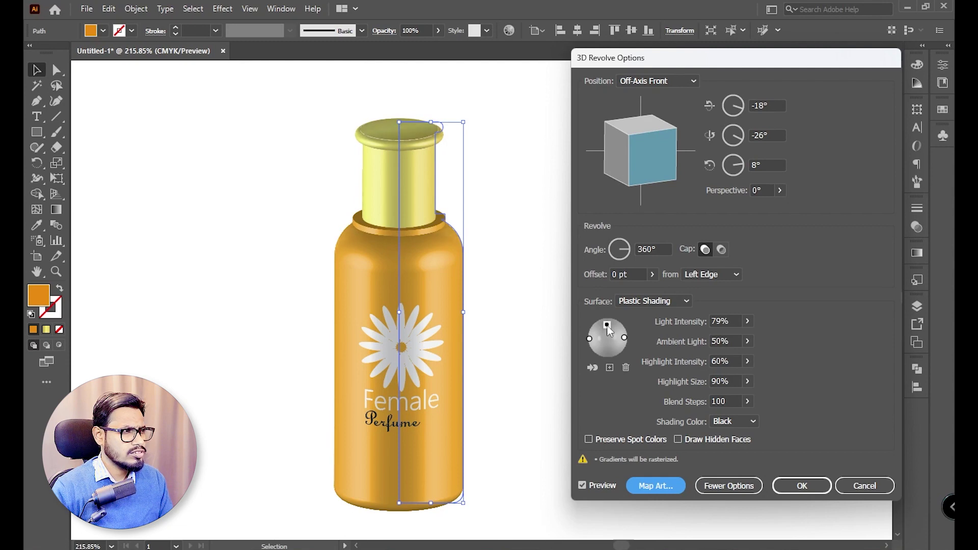
Step: Set the bottle's Ambient Light to 48% and its Highlight Intensity to 55%
click(747, 342)
drag(720, 357, 725, 360)
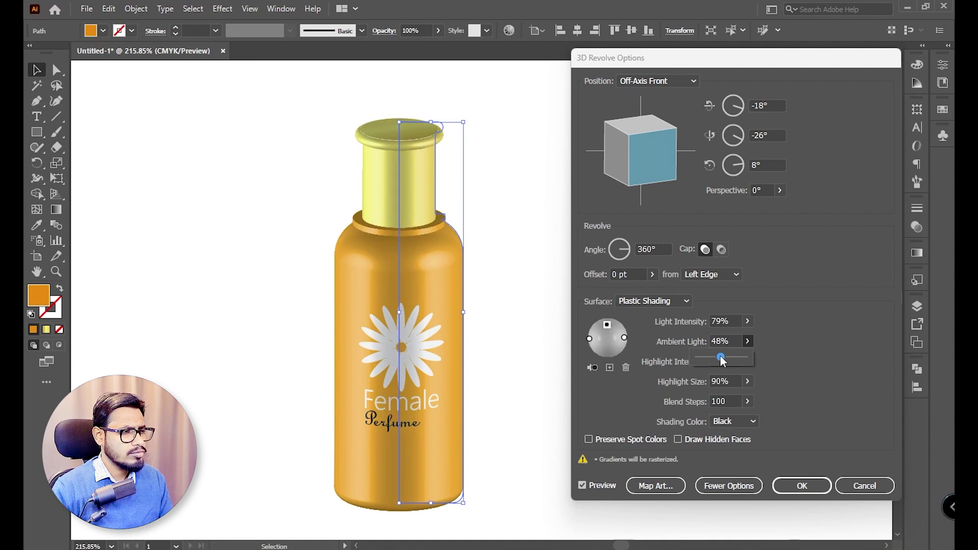
click(790, 365)
click(747, 361)
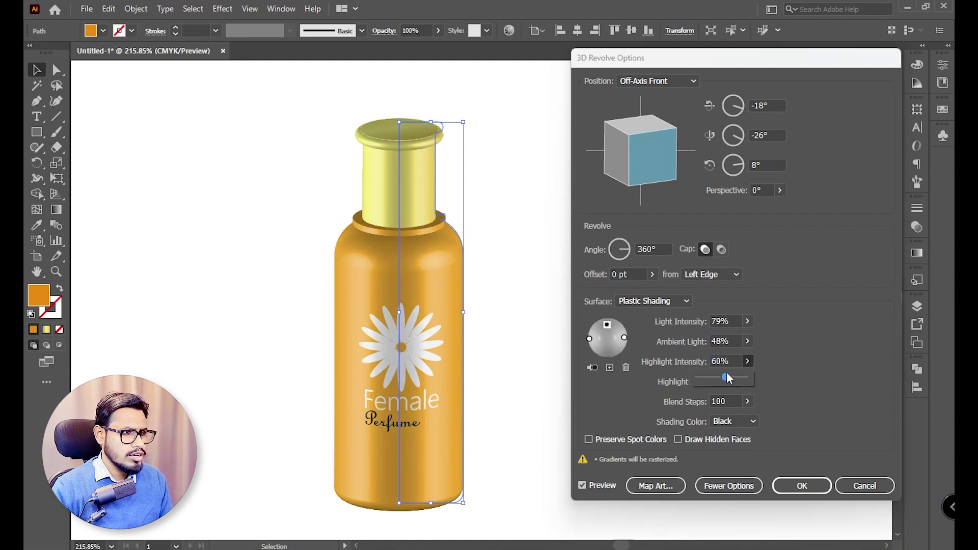
mouse_move(728, 380)
mouse_down()
mouse_move(736, 380)
mouse_move(727, 380)
mouse_up()
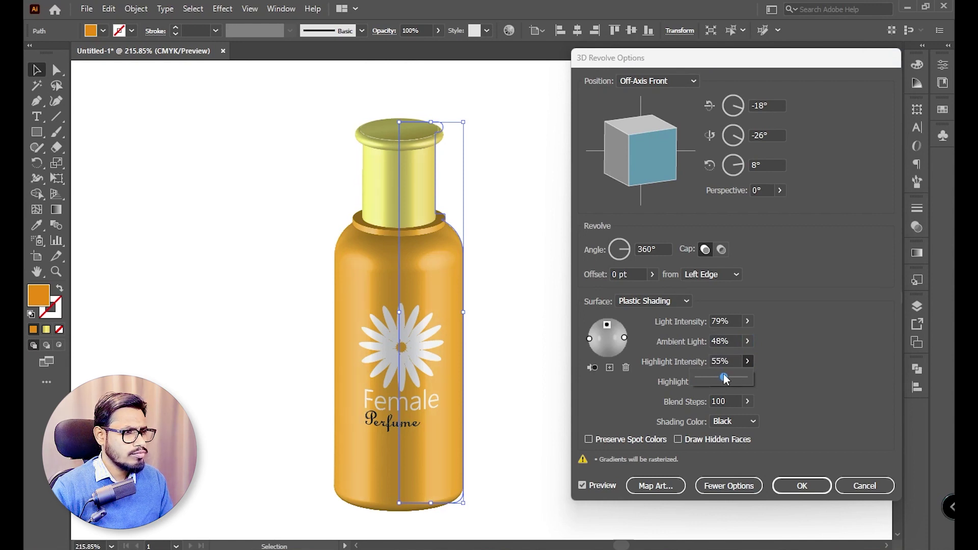
click(796, 365)
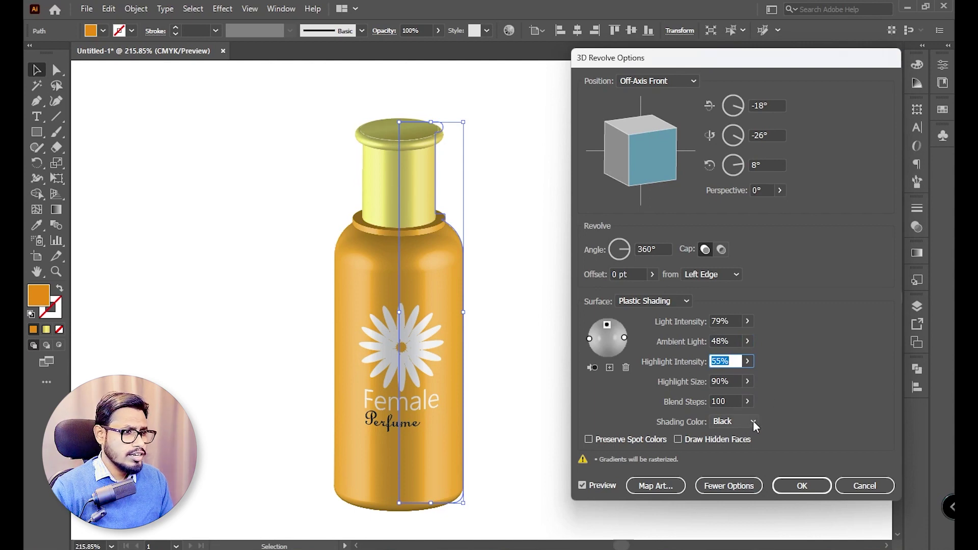
Step: Set the bottle's Blend Steps to 117 for the plastic shading
click(747, 400)
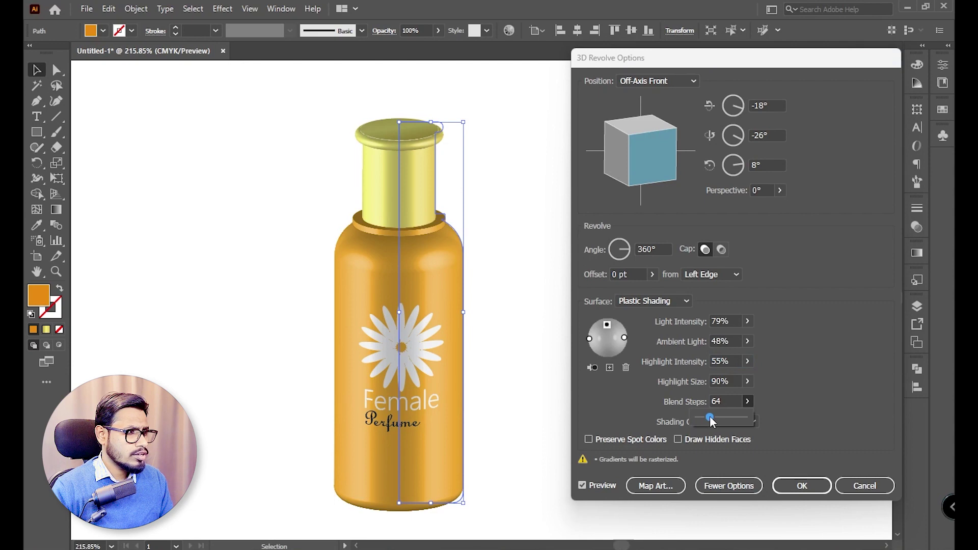
drag(712, 418, 716, 419)
click(792, 386)
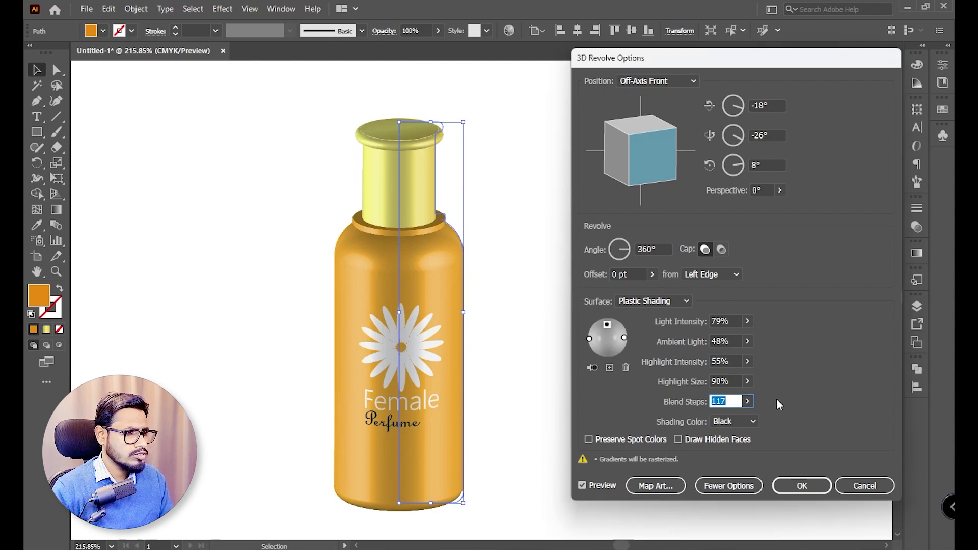
Step: Try the None and Custom shading colour options on the bottle
click(751, 422)
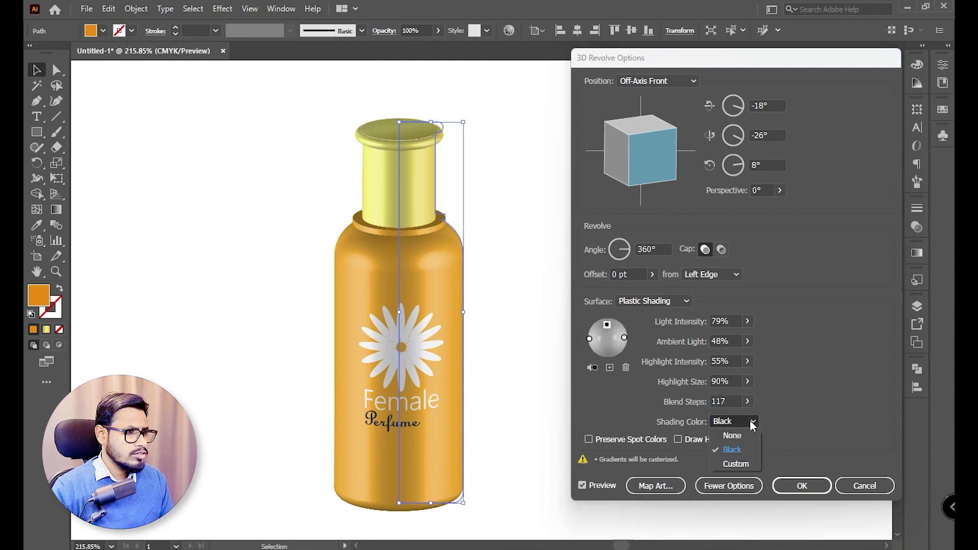
click(741, 439)
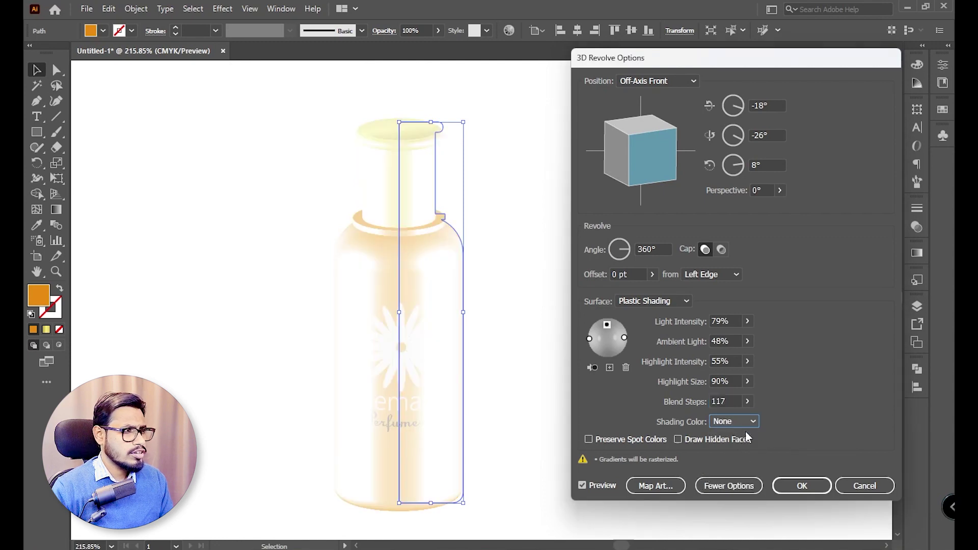
click(754, 421)
key(Escape)
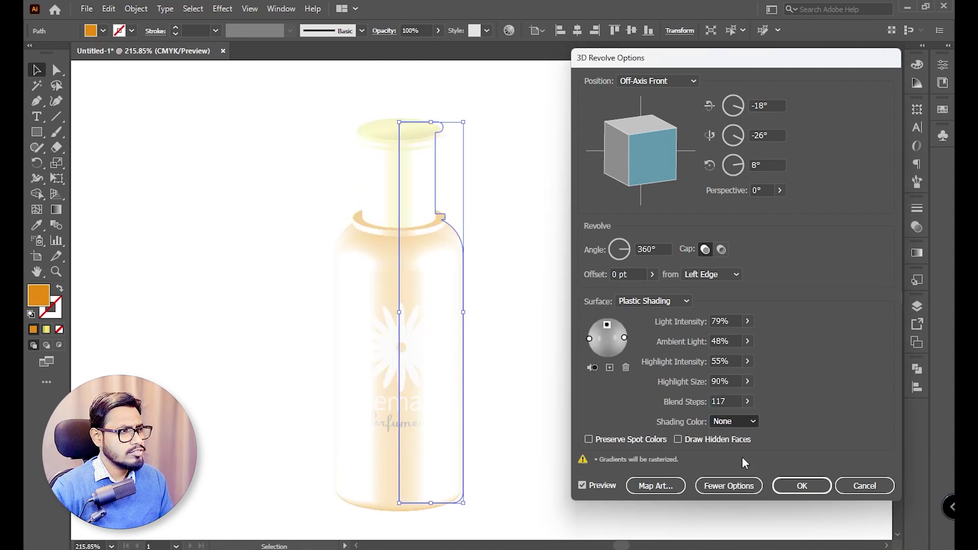
click(742, 456)
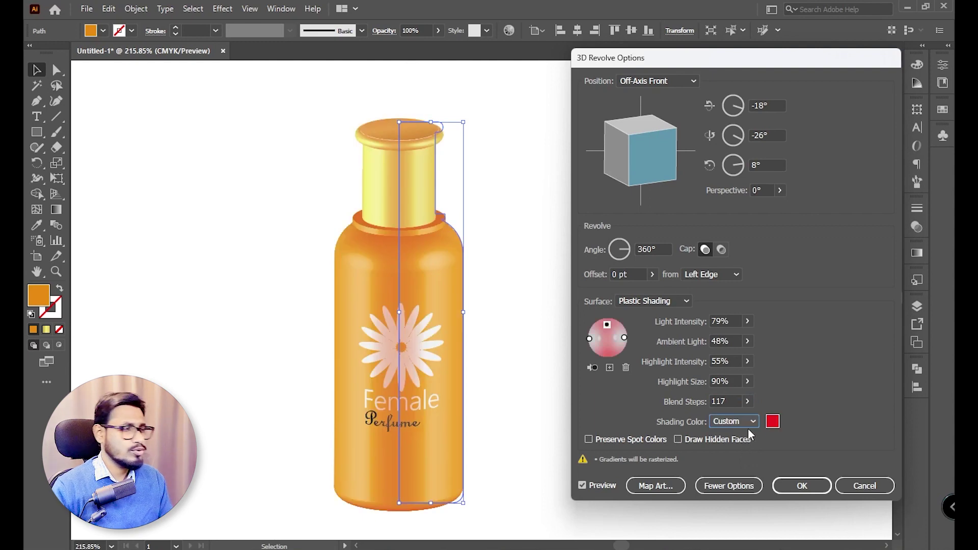
Step: Set the custom shading colour to the pale pinkish grey E2D5D6
click(772, 421)
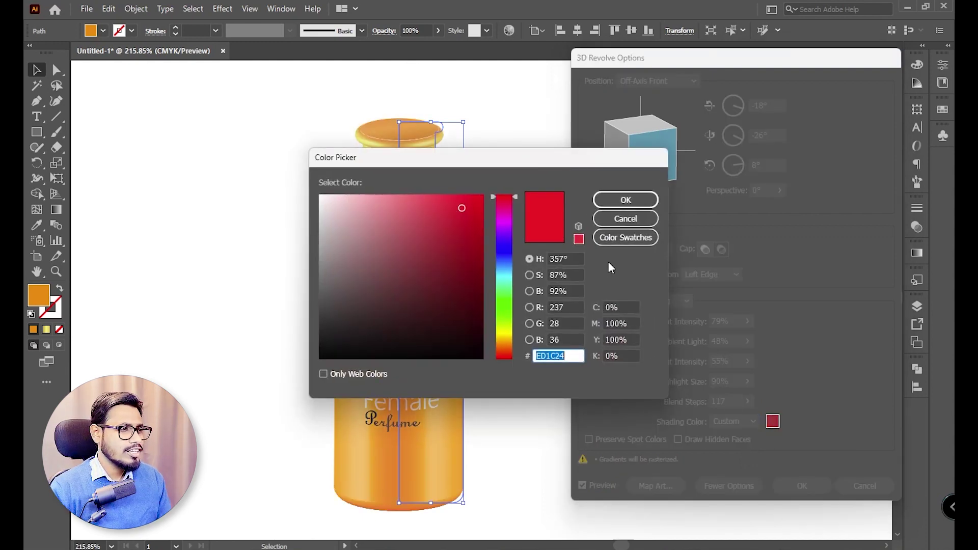
drag(524, 159, 763, 166)
click(569, 219)
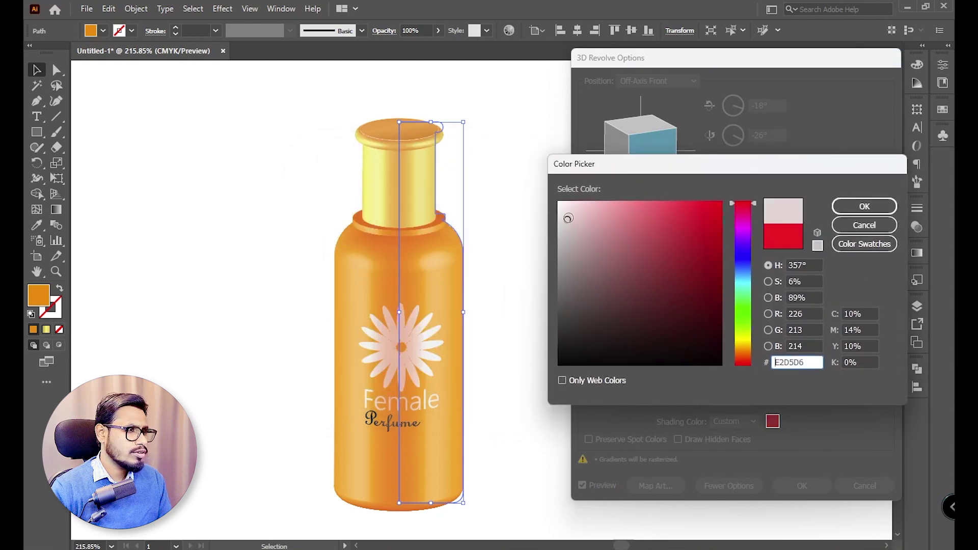
click(865, 206)
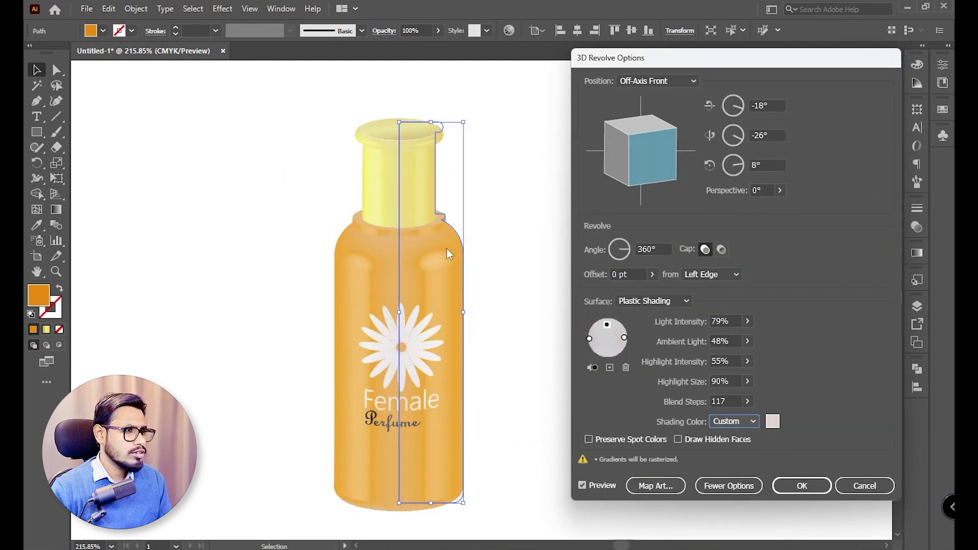
Step: Set the custom shading colour to the bright green 5AE55D
click(772, 421)
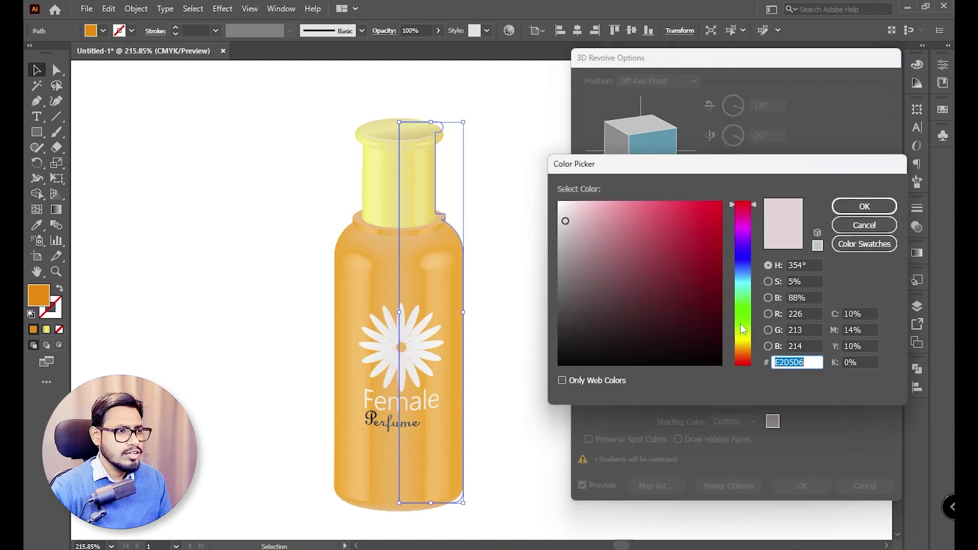
click(744, 312)
click(658, 218)
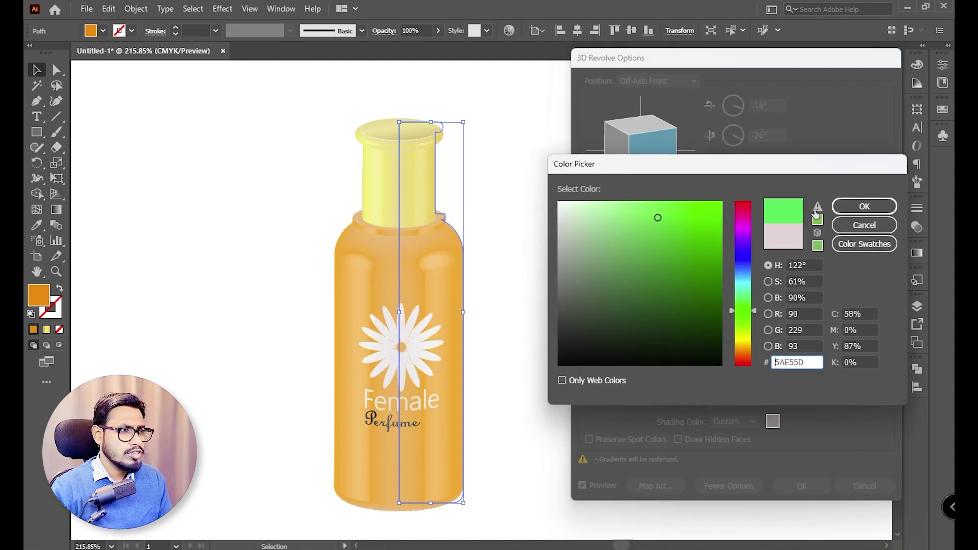
click(859, 209)
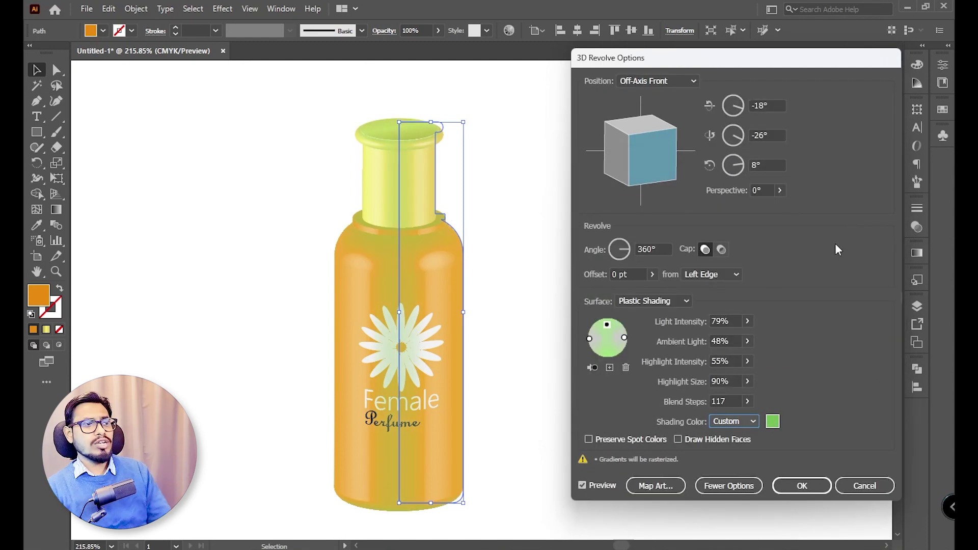
Step: Set the shading colour to Black and apply the 3D Revolve settings to the bottle
click(734, 421)
click(735, 449)
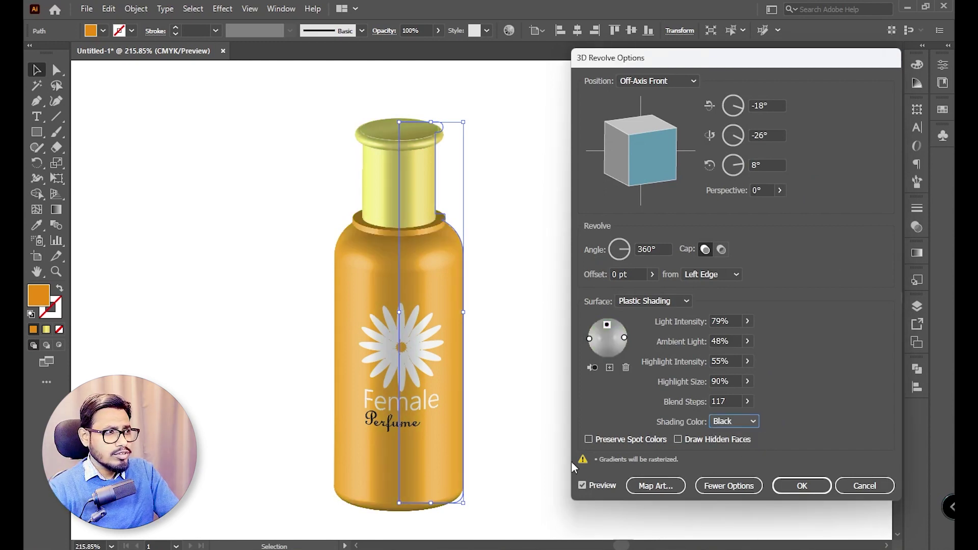
click(802, 488)
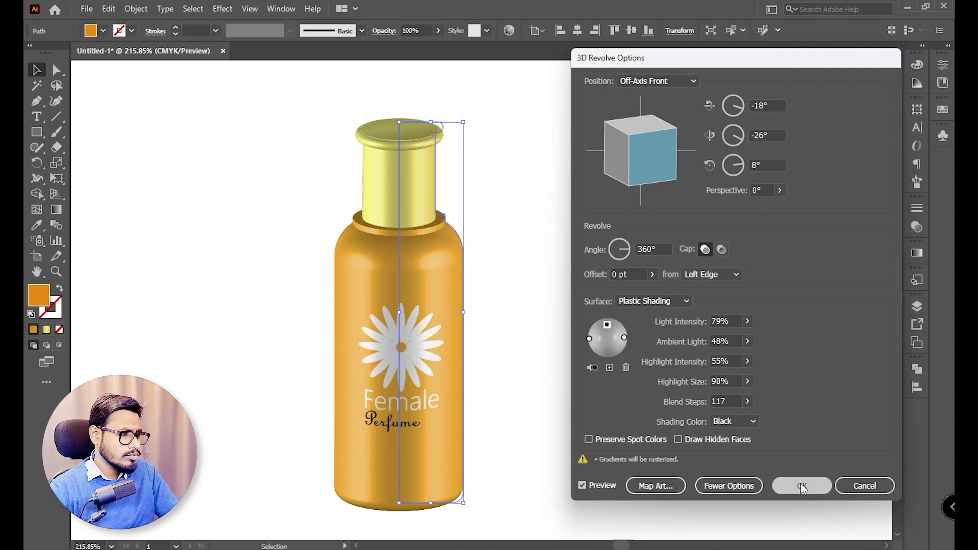
Step: Deselect the bottle and examine its finished shading and mapped surfaces up close and as a whole
click(583, 361)
key(z)
drag(558, 378, 426, 331)
drag(524, 398, 594, 407)
drag(598, 409, 517, 343)
key(v)
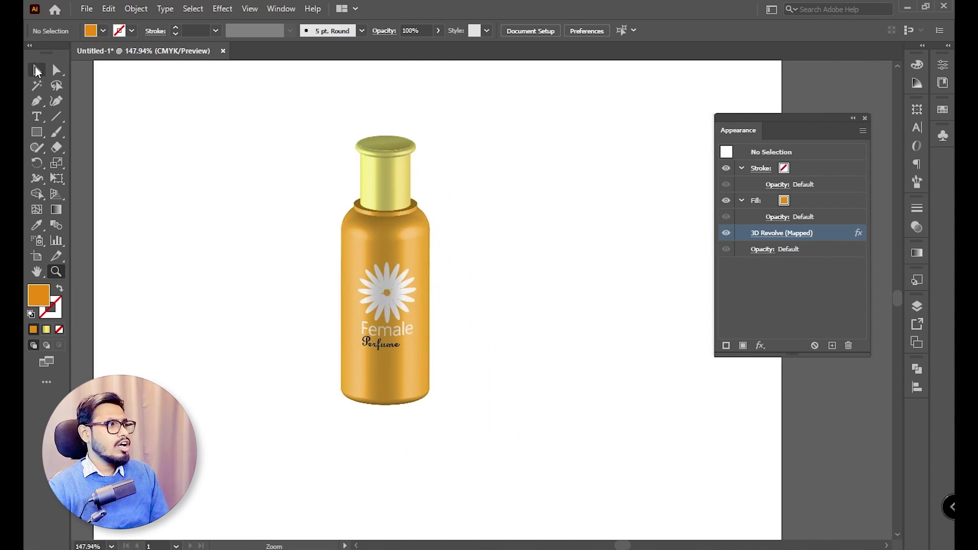
click(405, 220)
click(543, 213)
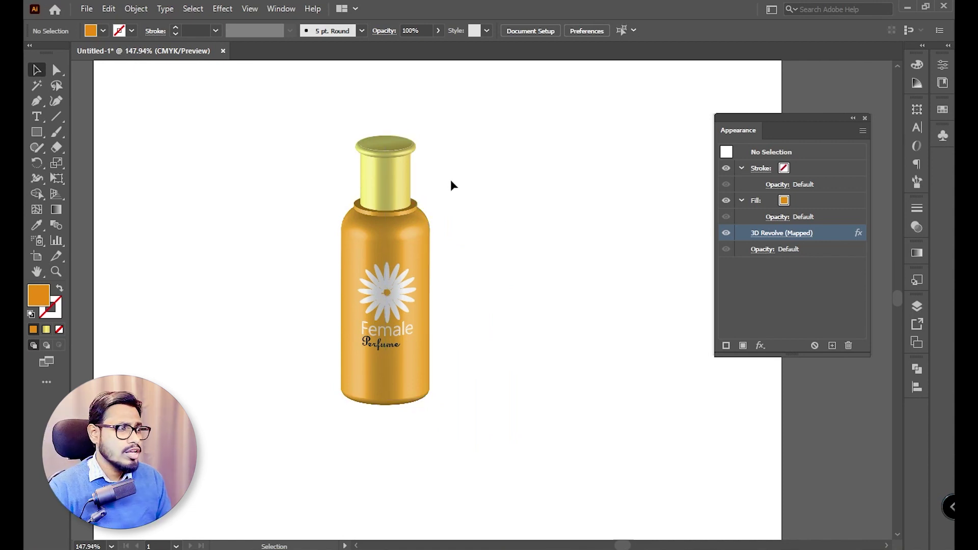
Step: Reopen the bottle's 3D Revolve effect and tilt the bottle to a custom rotation of -1°, -19° and 12°
click(377, 224)
click(762, 235)
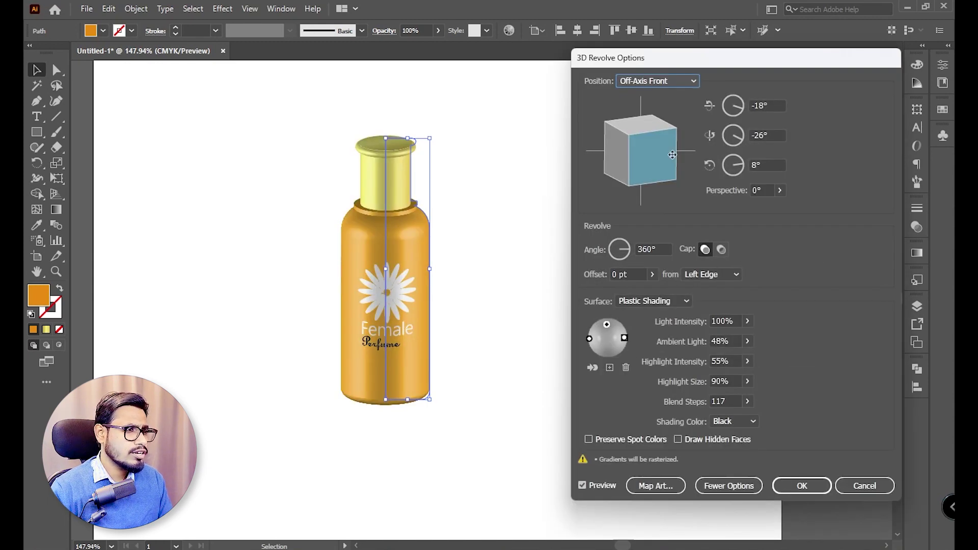
drag(665, 142, 631, 128)
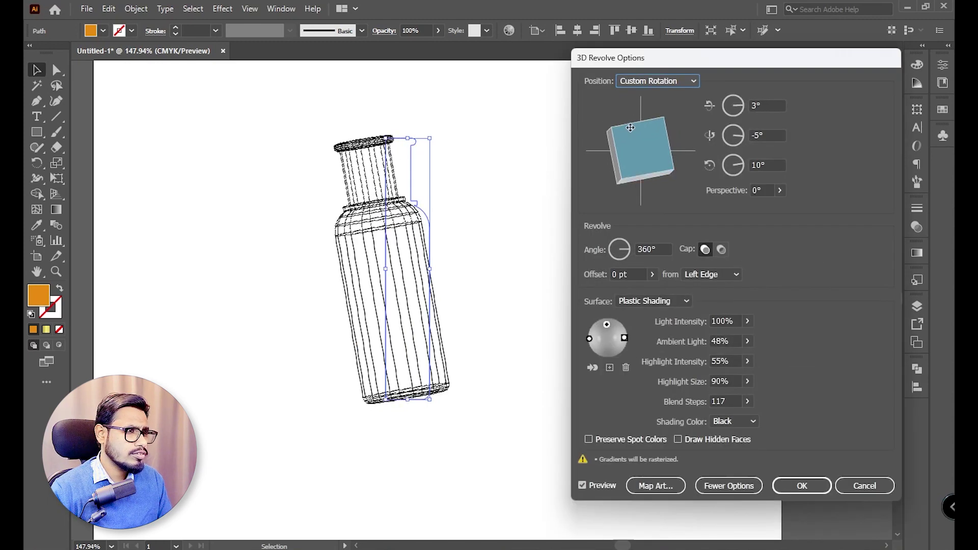
drag(626, 172, 671, 159)
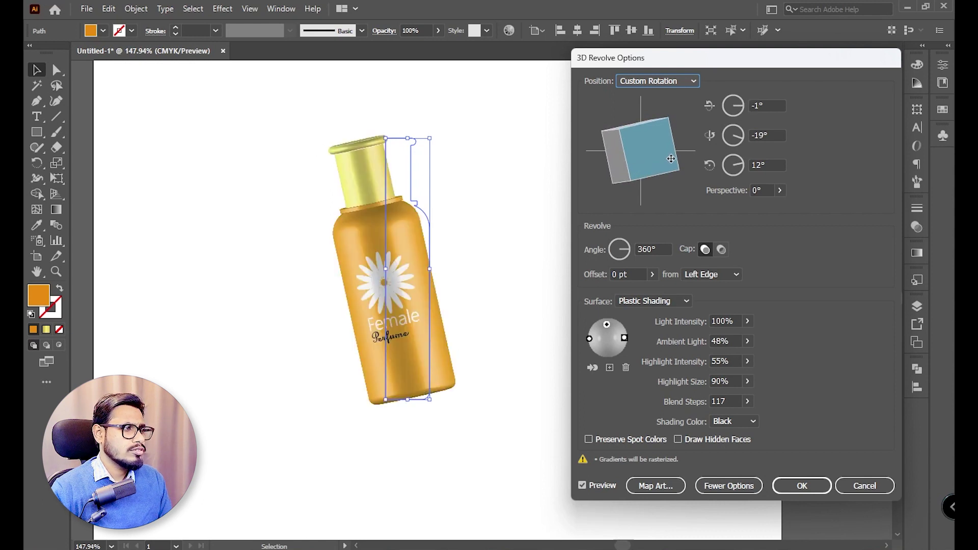